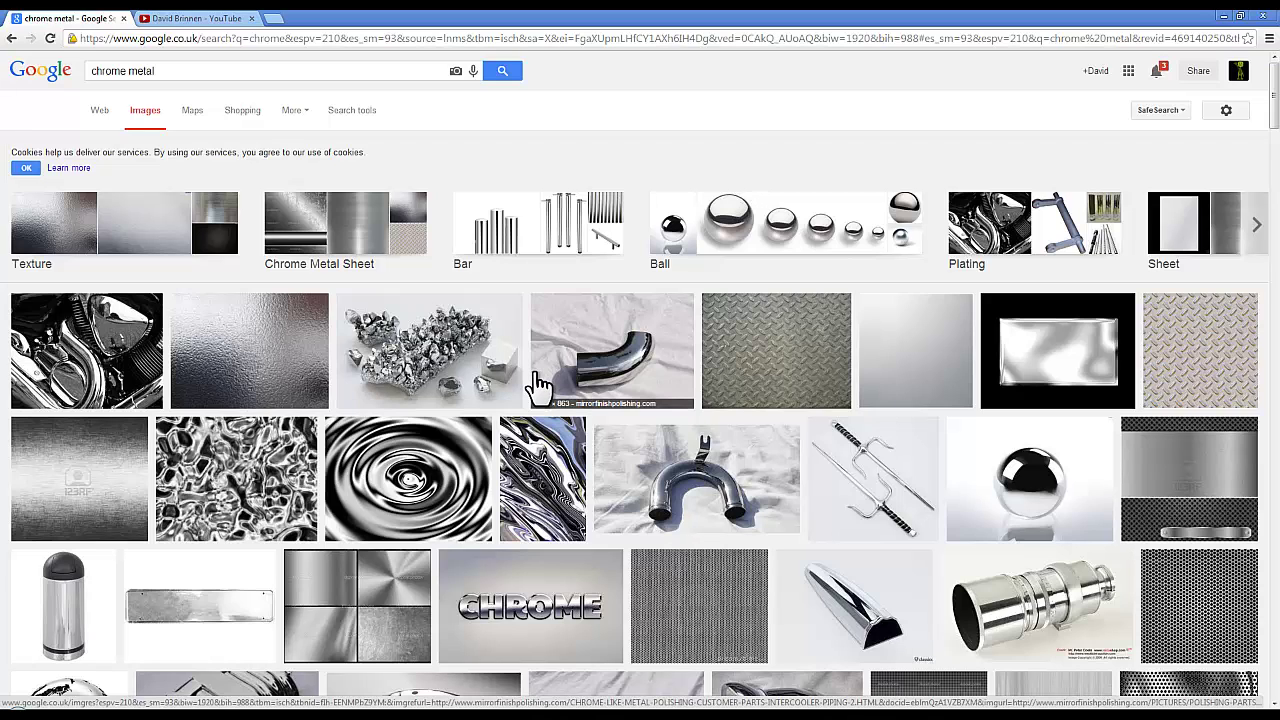
Scroll up and down through the Google Images chrome reference results
scroll(537, 385, down, 6)
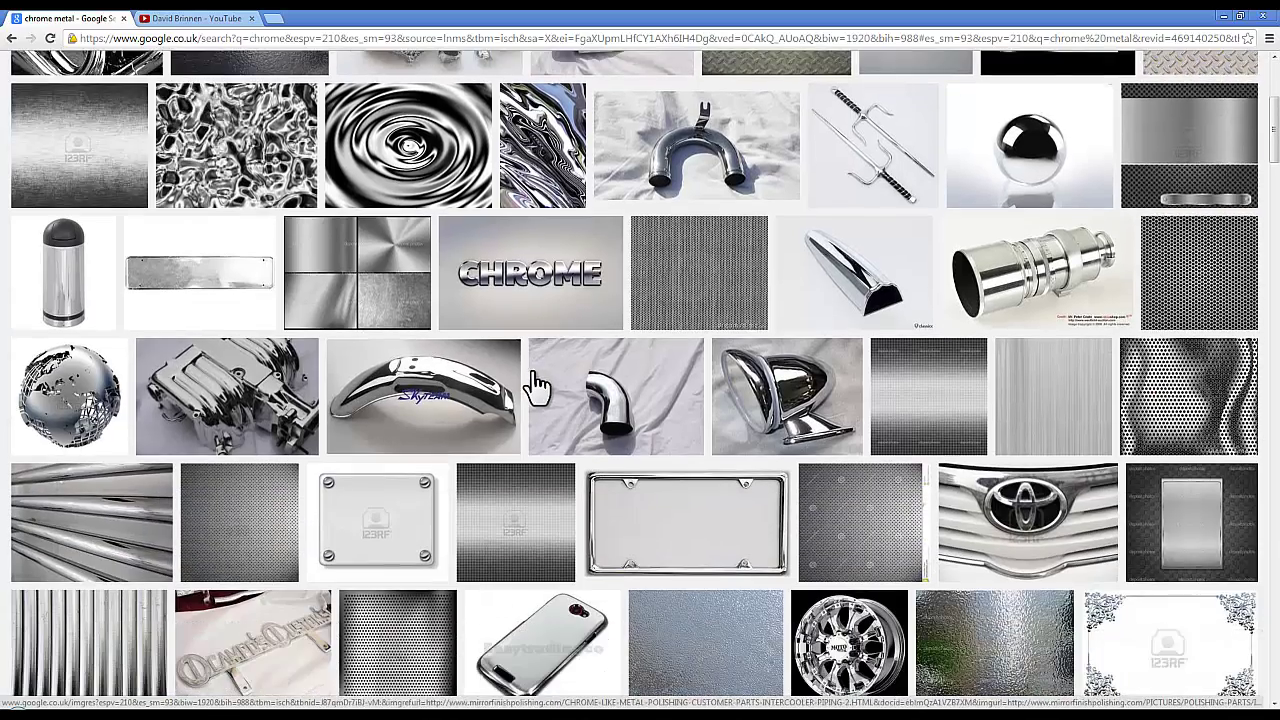
scroll(537, 385, down, 1)
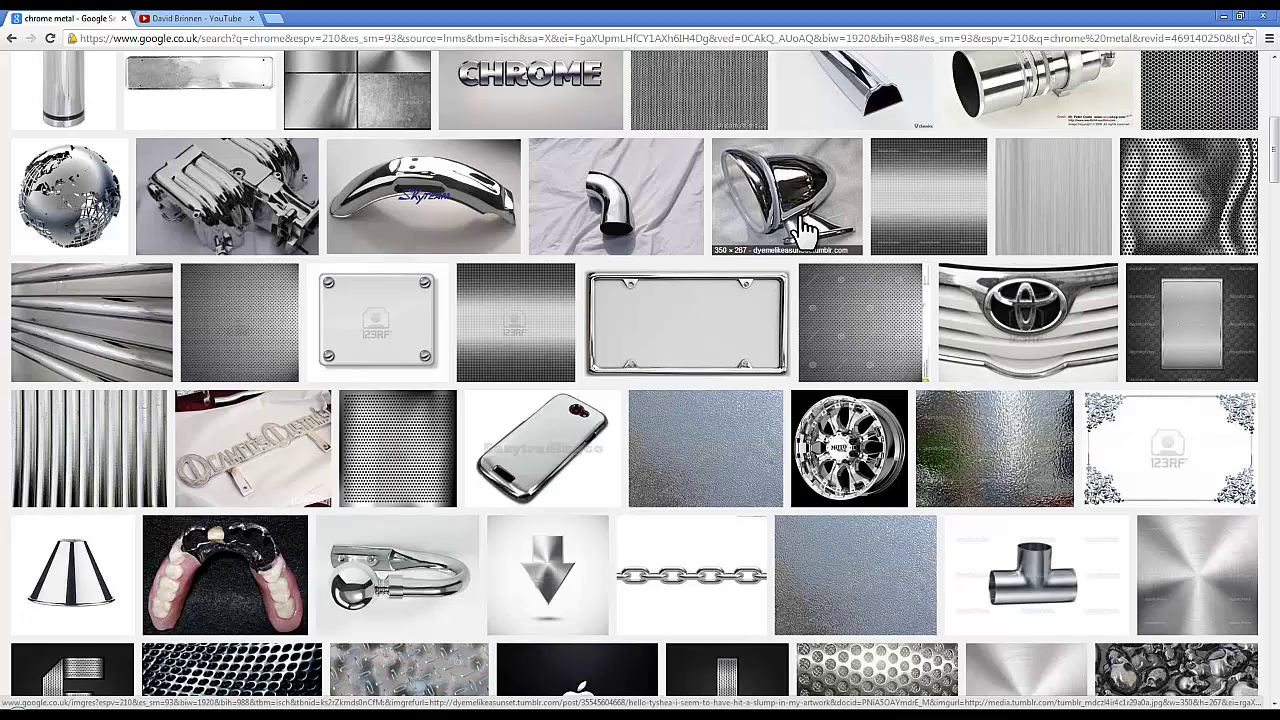
scroll(805, 228, down, 7)
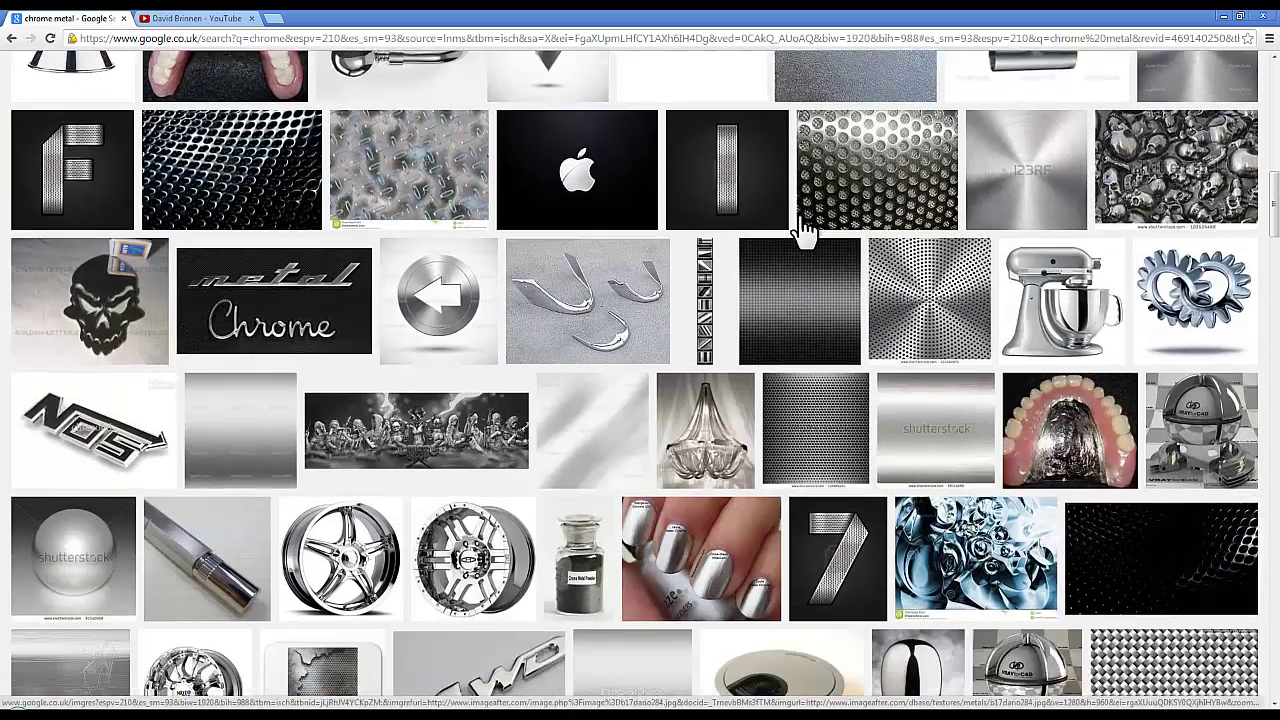
scroll(366, 537, down, 3)
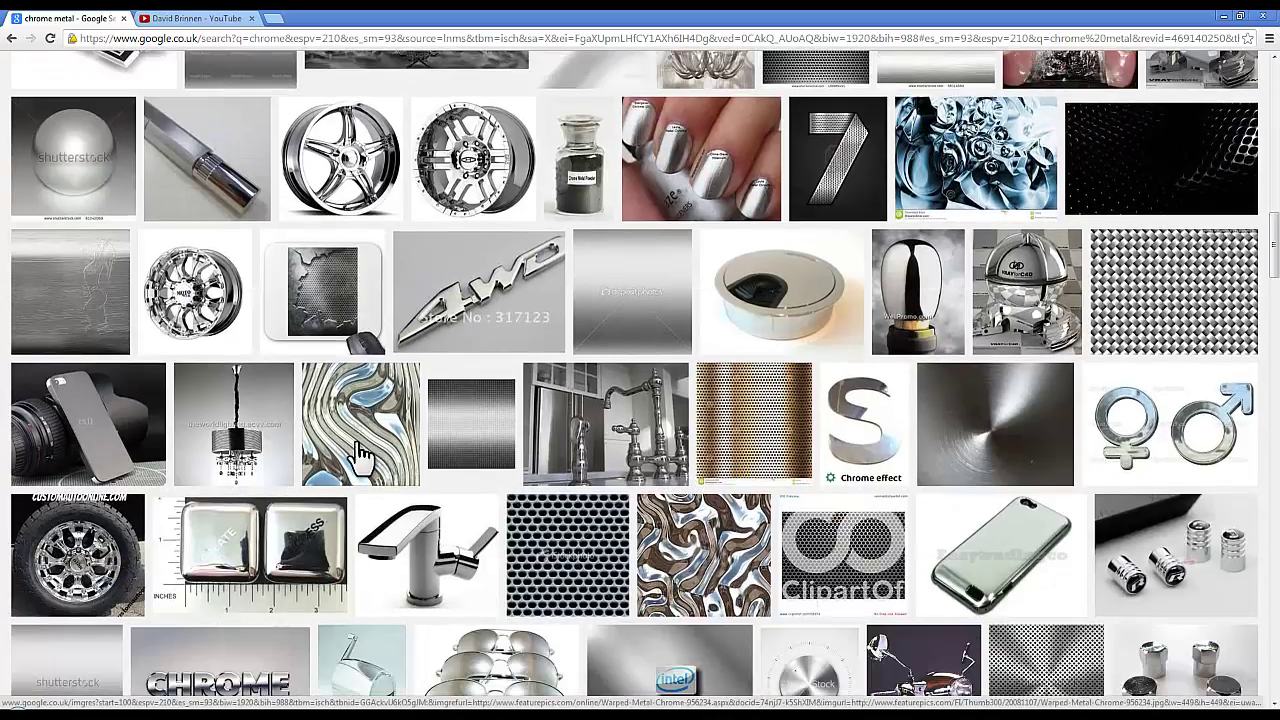
scroll(357, 457, down, 3)
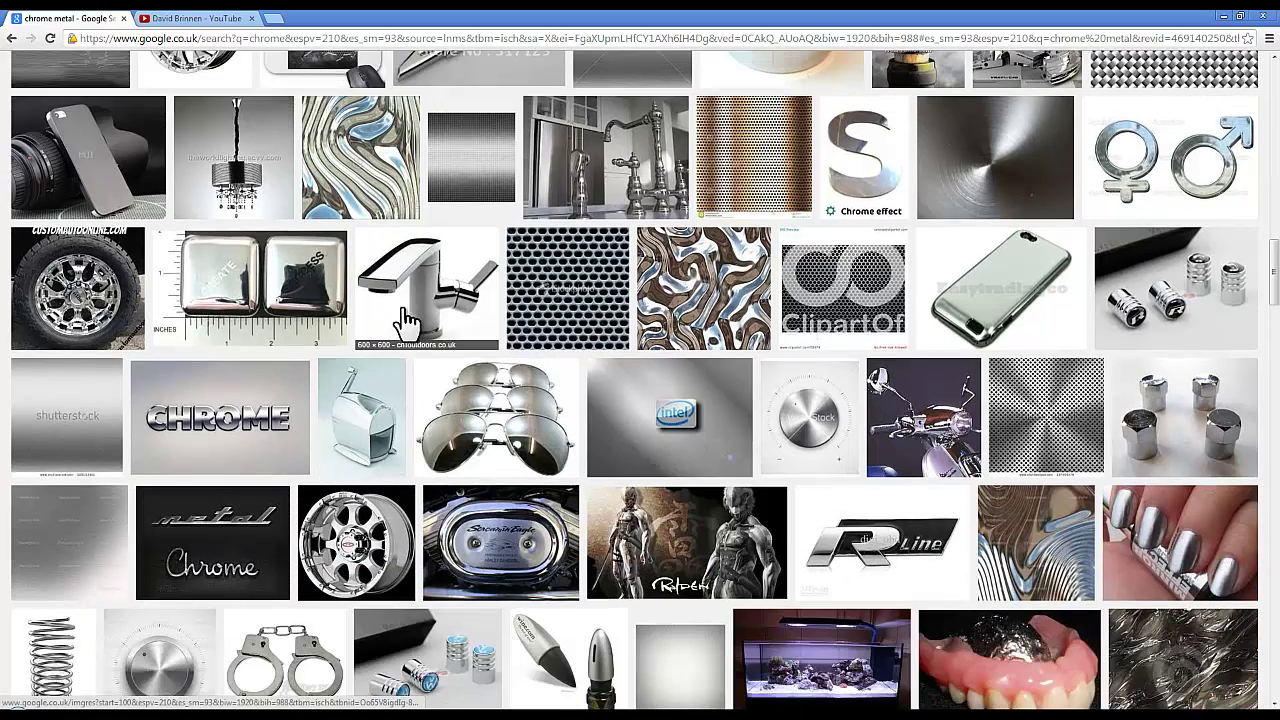
scroll(438, 325, down, 1)
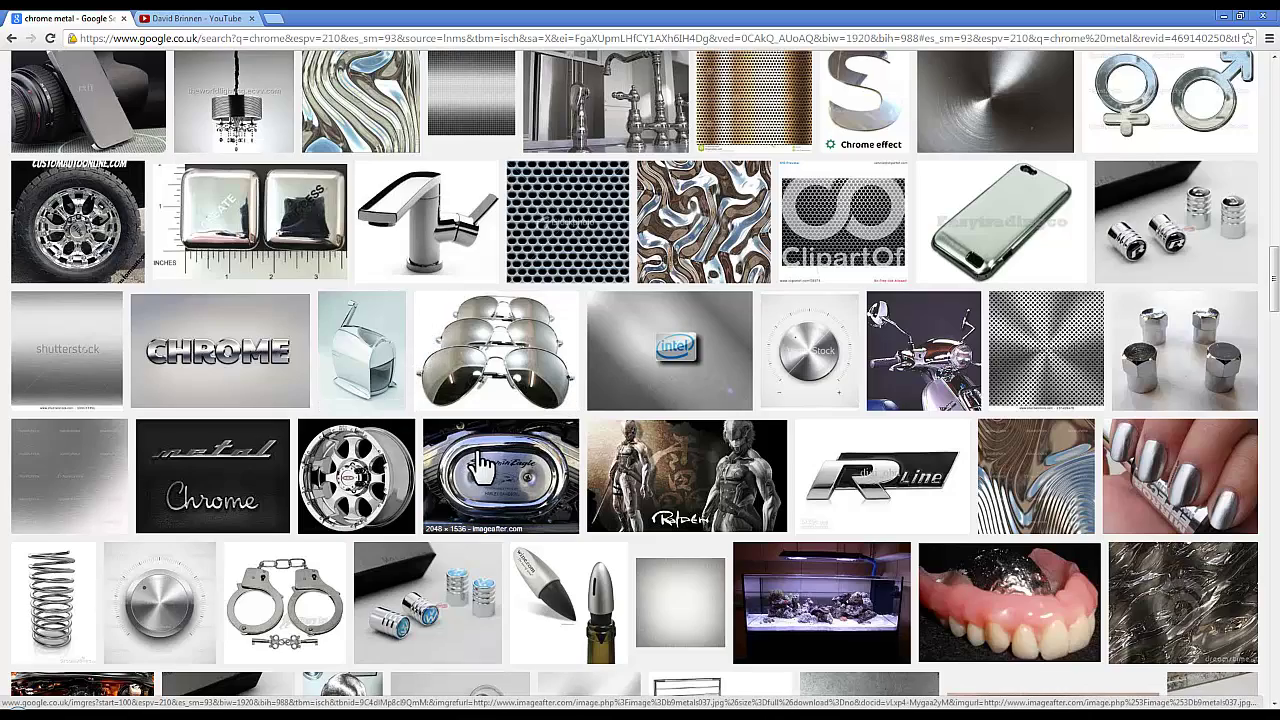
scroll(483, 462, down, 5)
scroll(480, 465, up, 8)
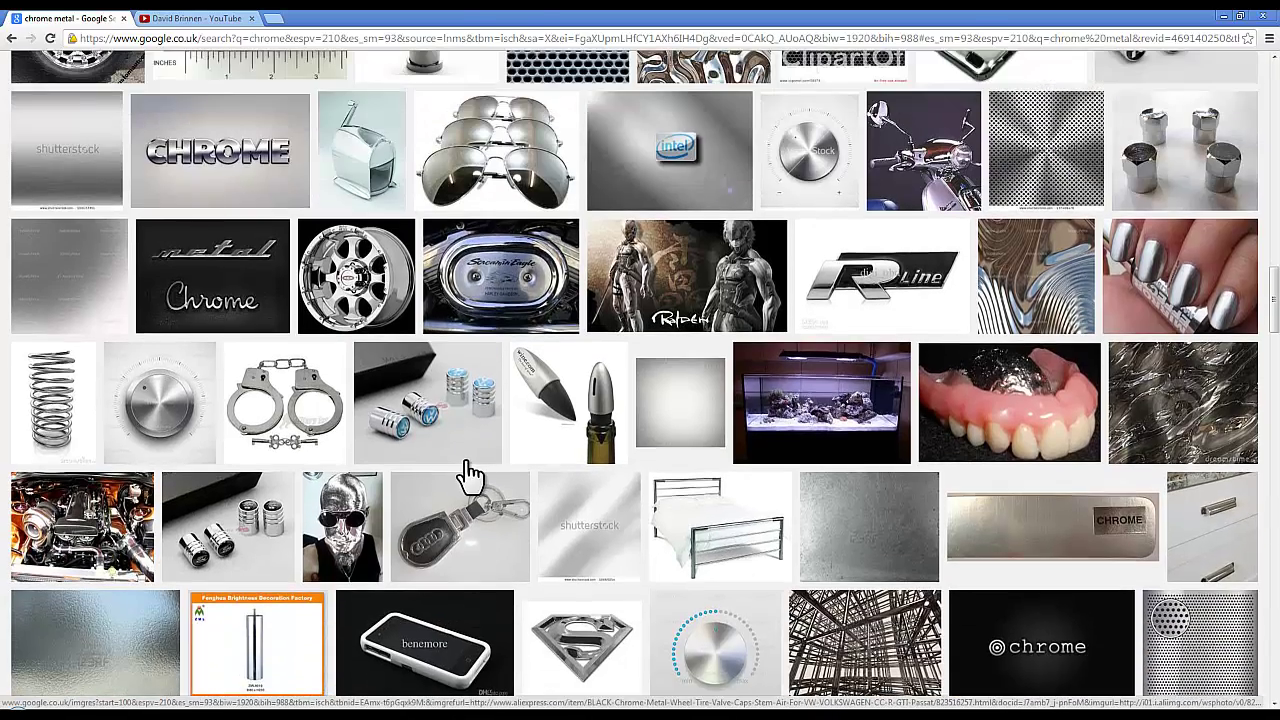
scroll(465, 470, up, 4)
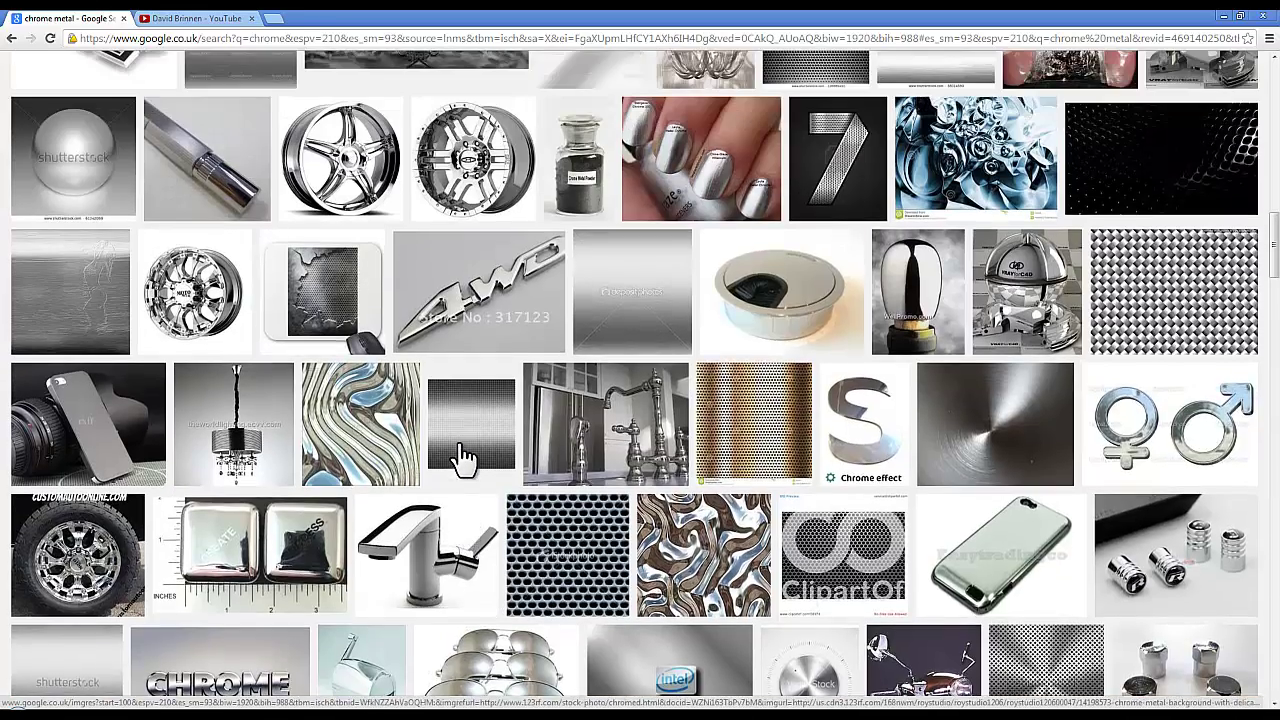
scroll(447, 420, up, 2)
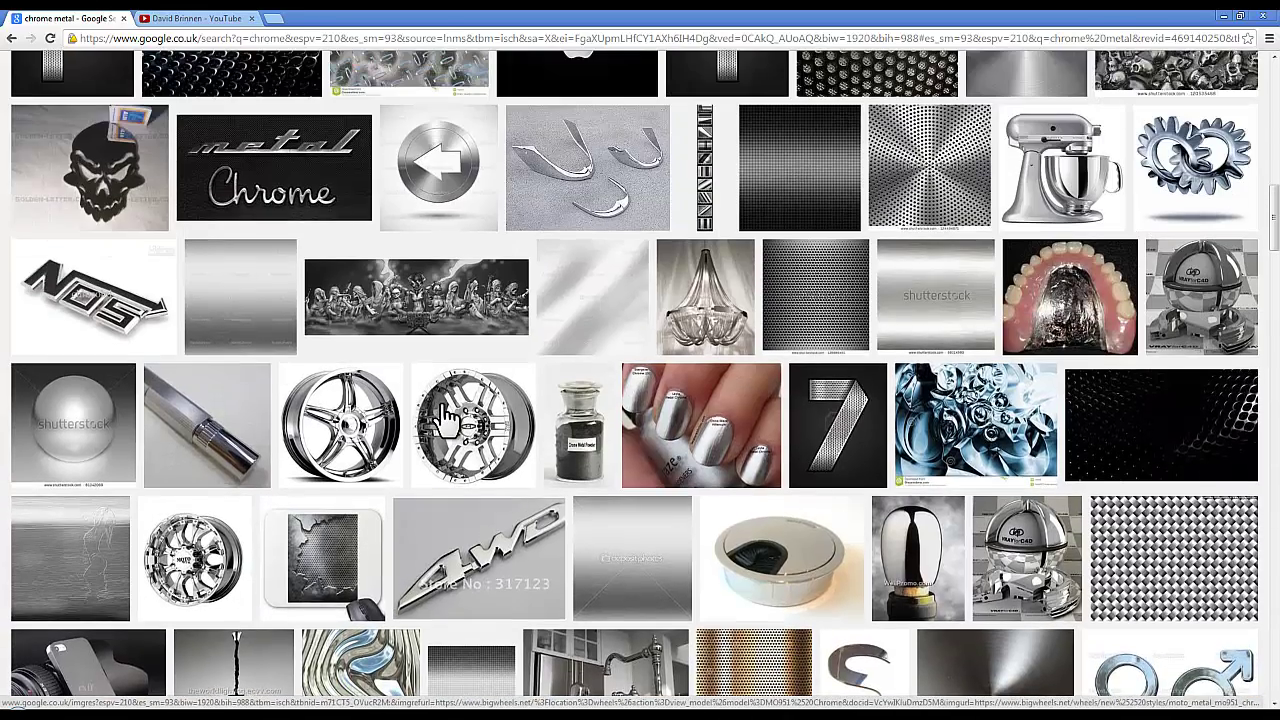
scroll(447, 420, up, 7)
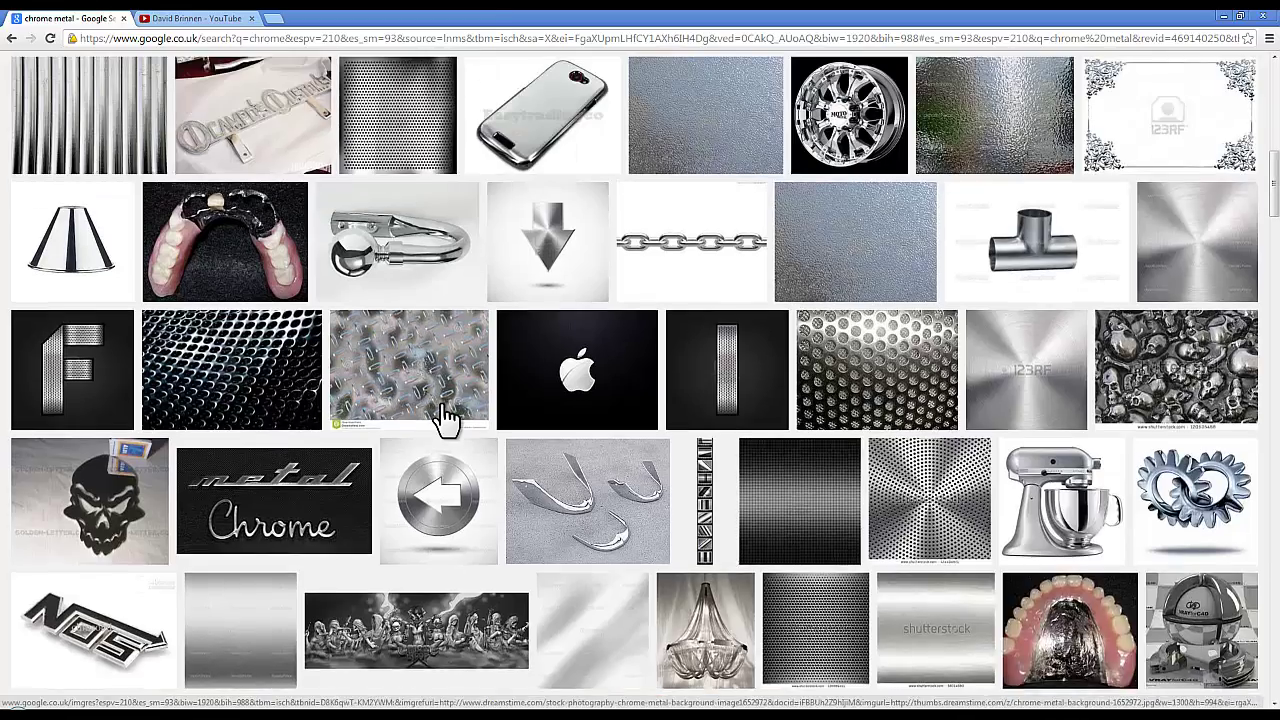
scroll(425, 382, up, 6)
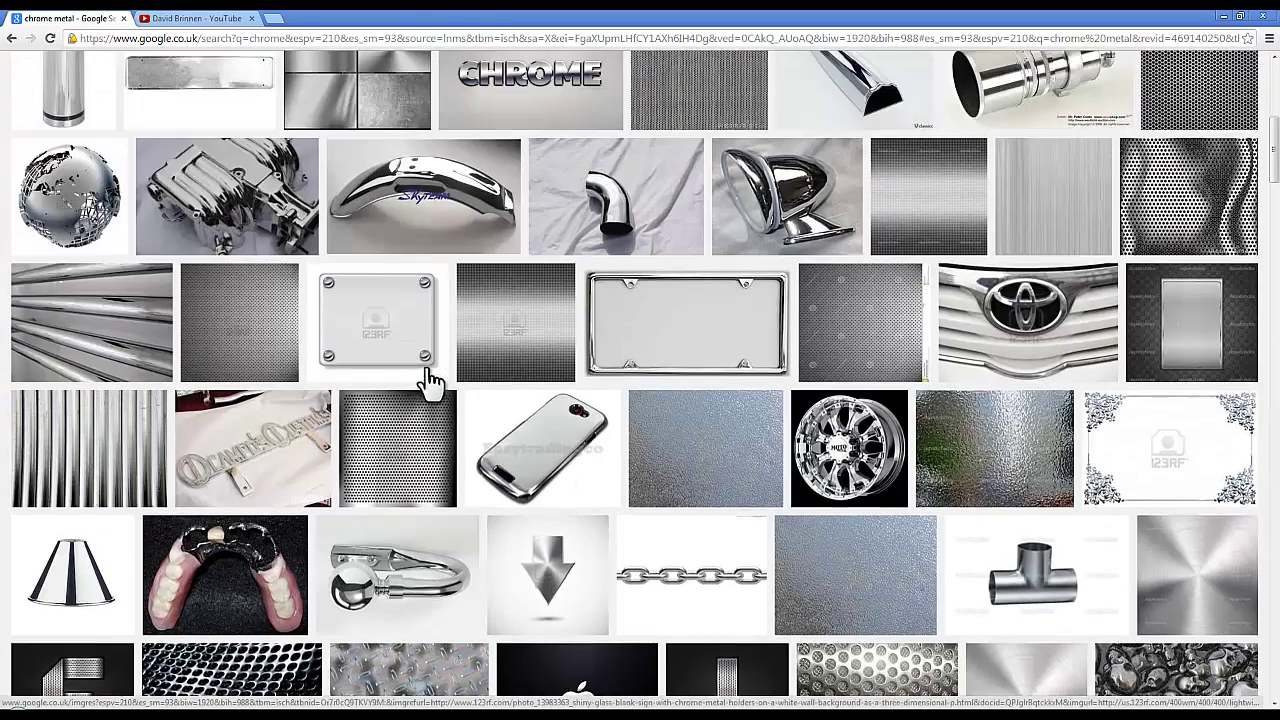
scroll(430, 380, up, 1)
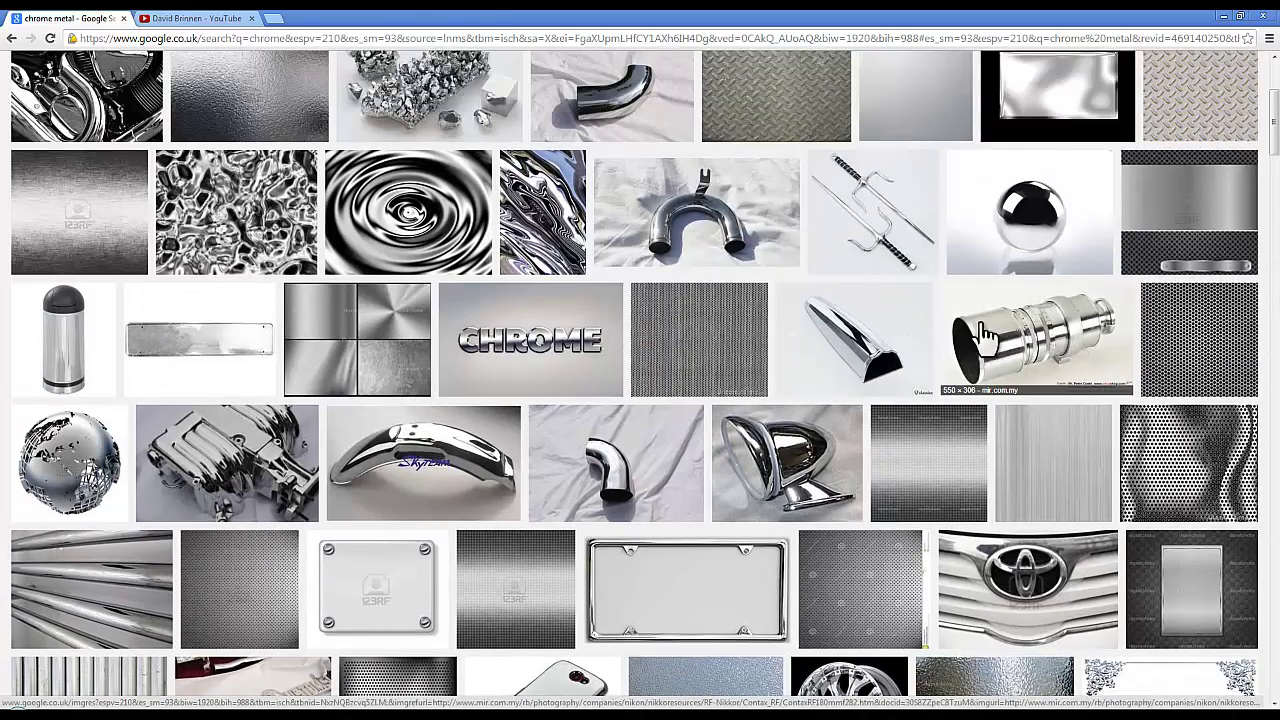
scroll(1057, 357, up, 3)
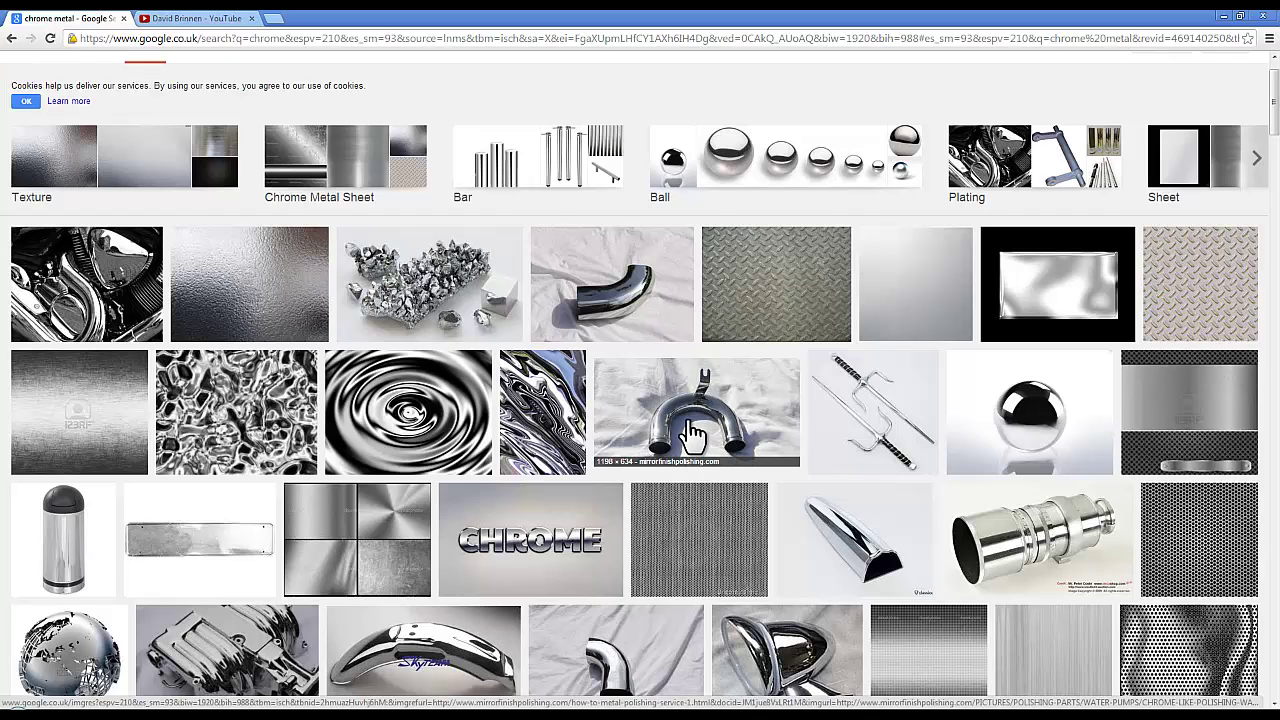
scroll(608, 450, down, 1)
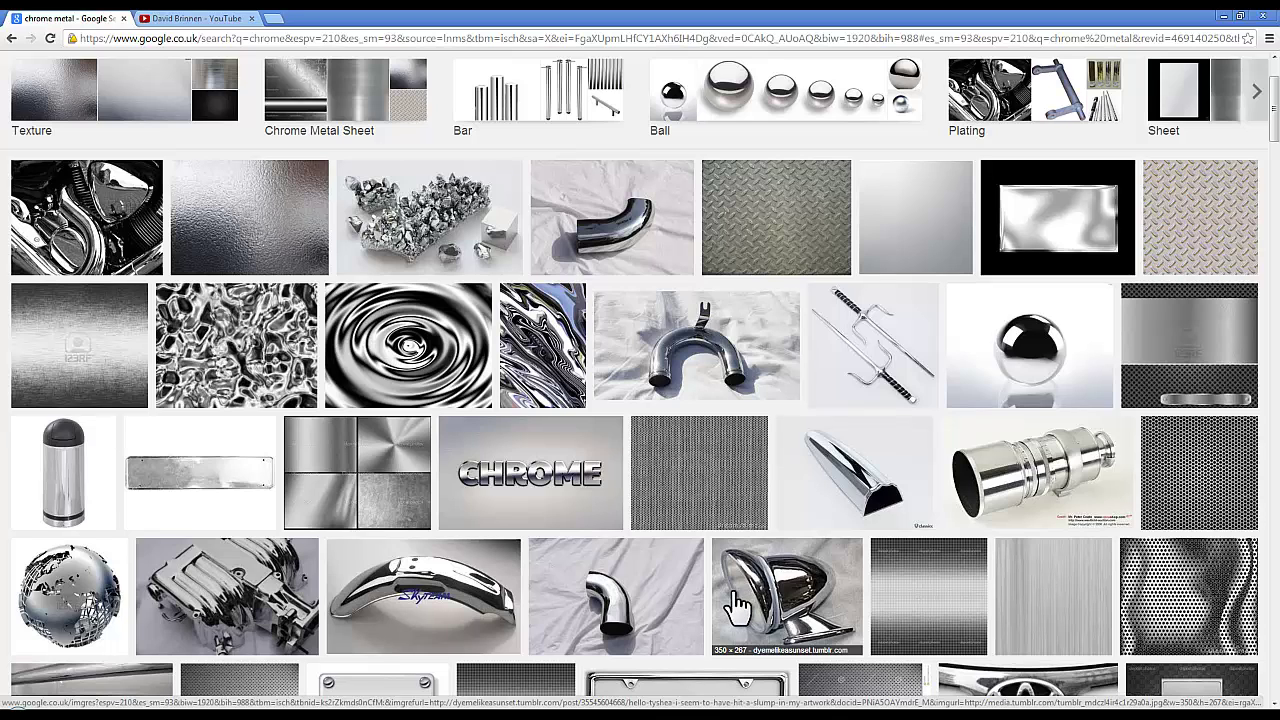
scroll(714, 600, down, 4)
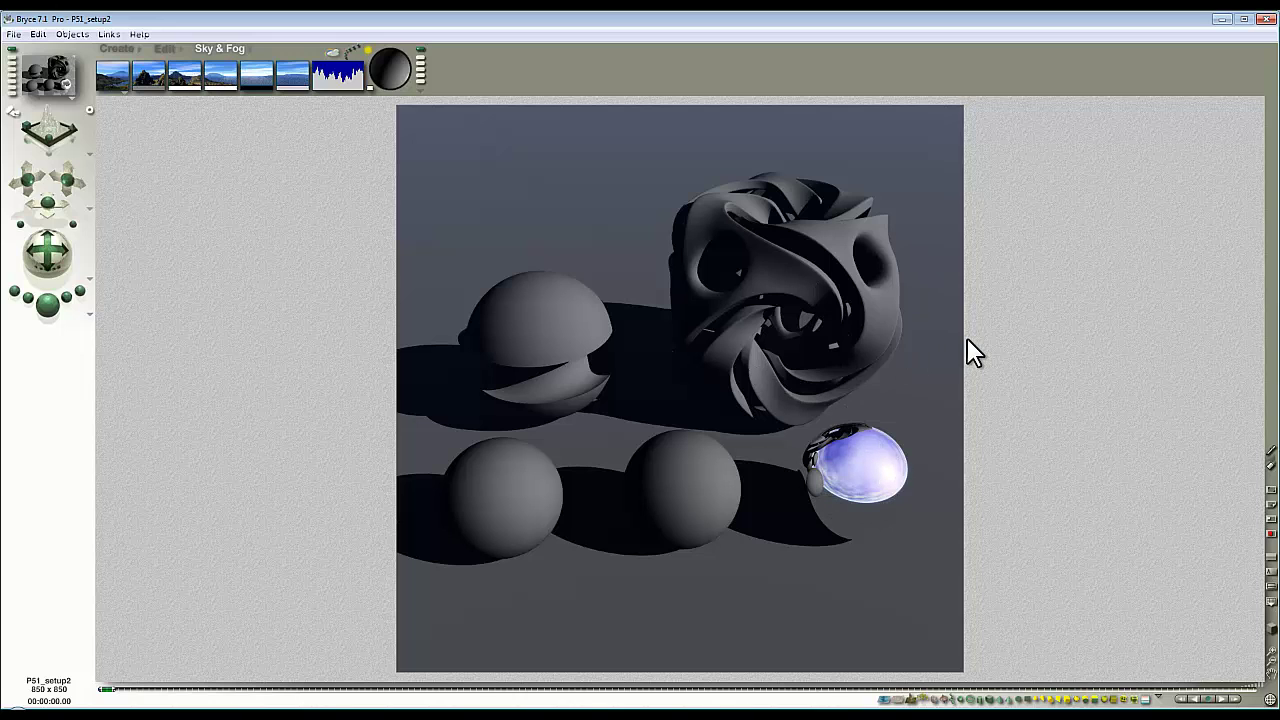
Make the two spheres and abstract object chrome (Diffusion 0, Reflection 100), then render
click(786, 360)
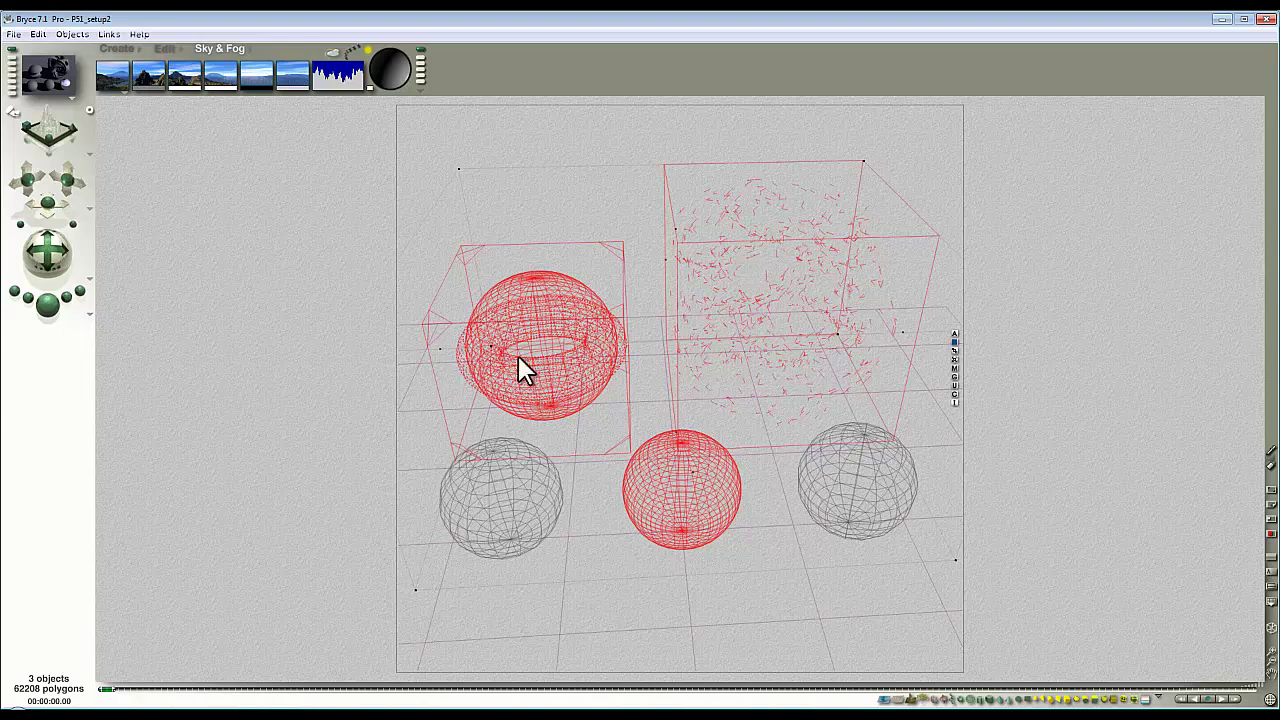
click(954, 368)
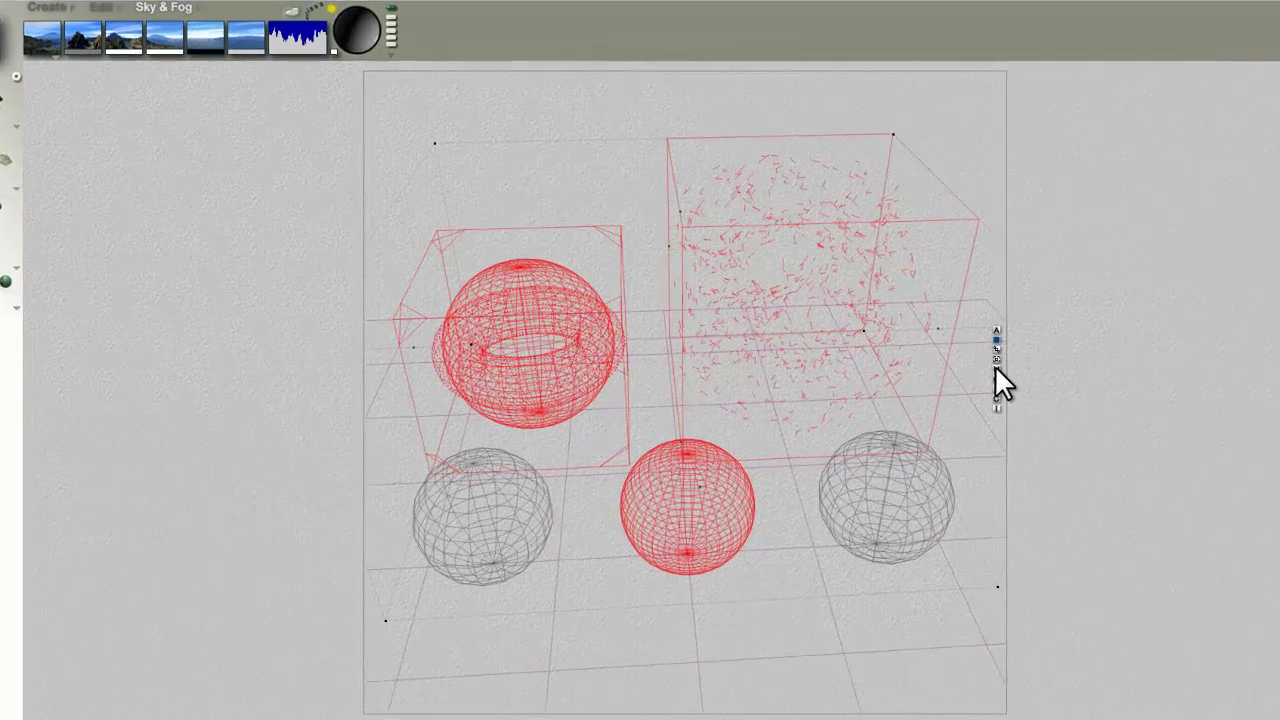
click(454, 357)
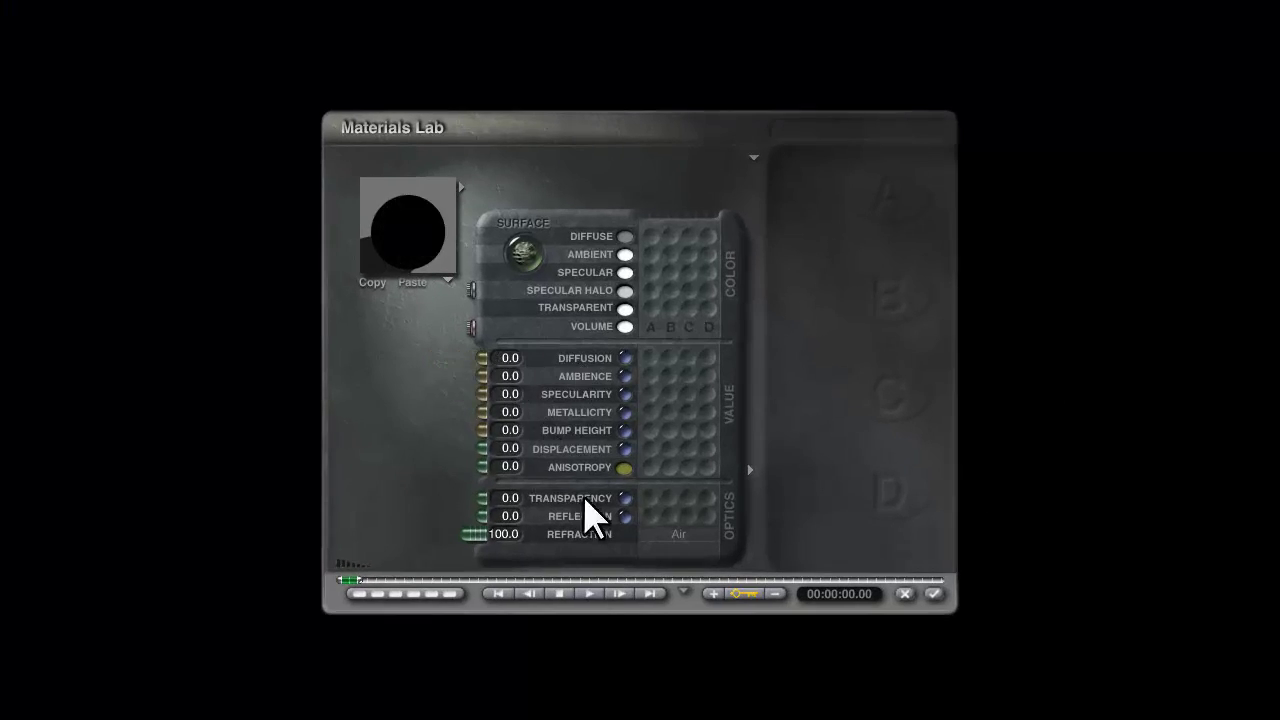
drag(486, 517, 360, 543)
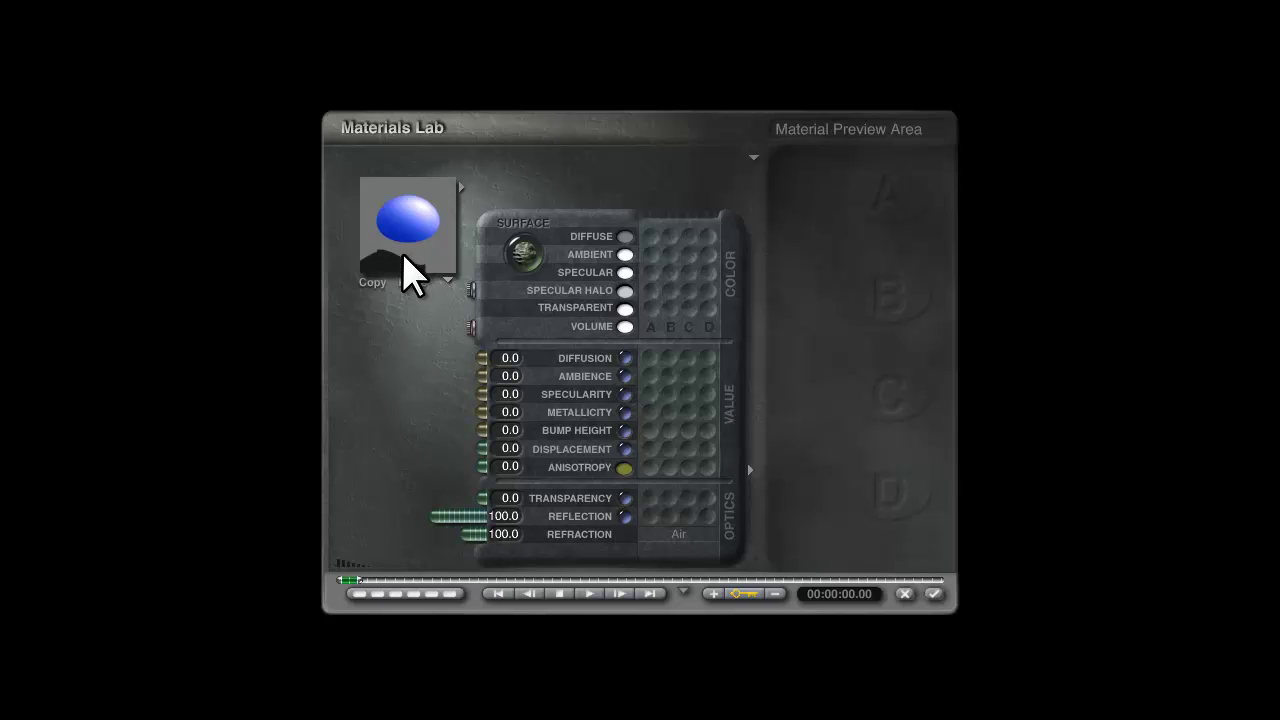
click(933, 594)
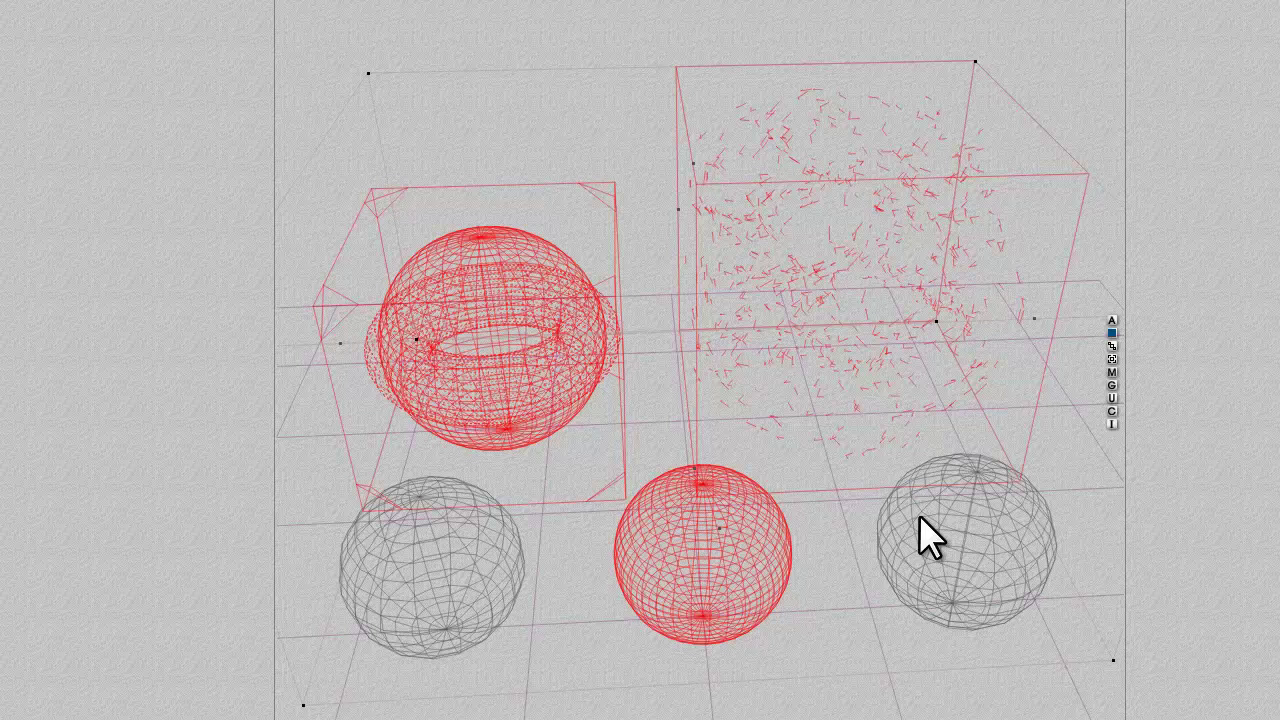
key(ctrl+r)
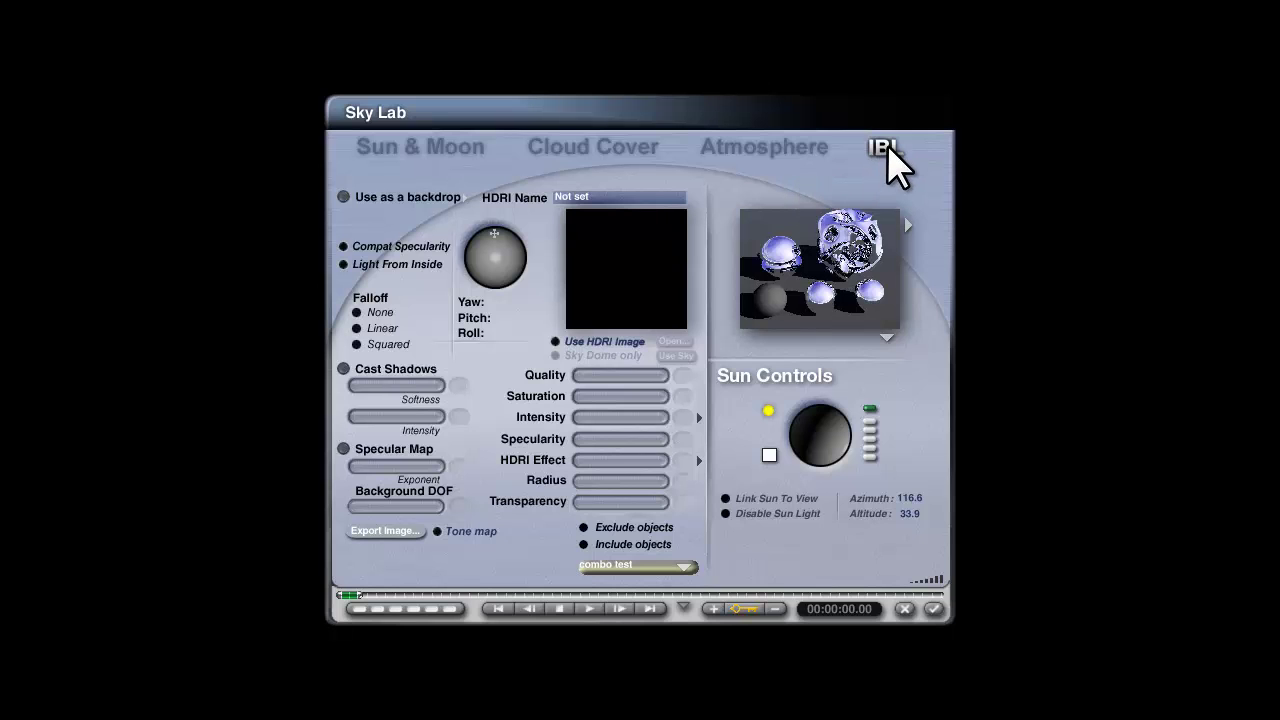
Enable Use HDRI Image and load LekRoof_1280.hdr from the HDRI folder
click(555, 341)
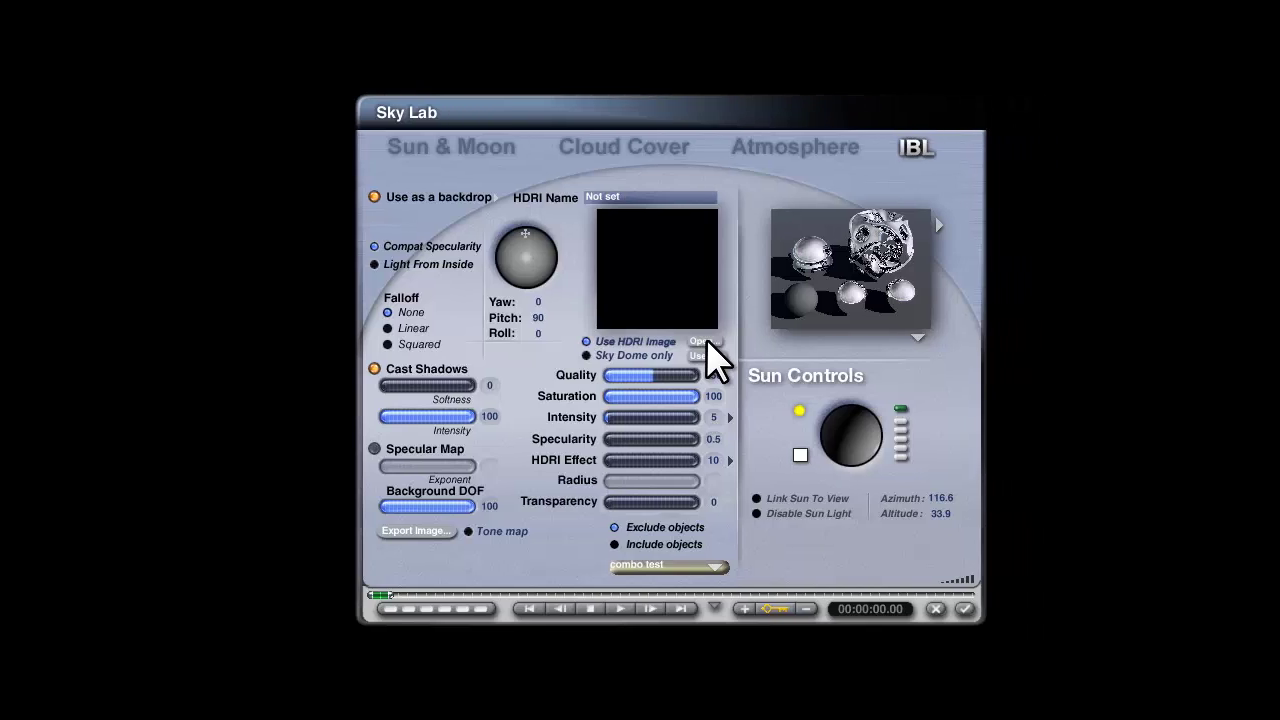
click(704, 342)
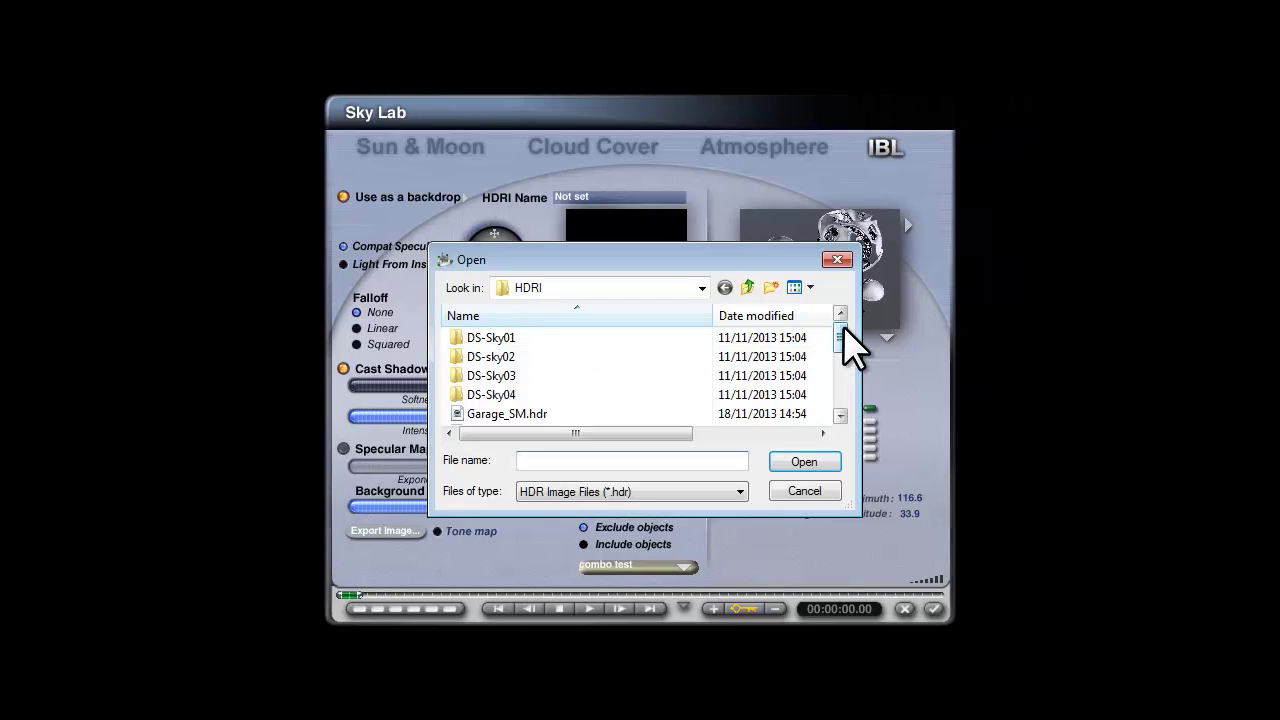
drag(874, 332, 874, 398)
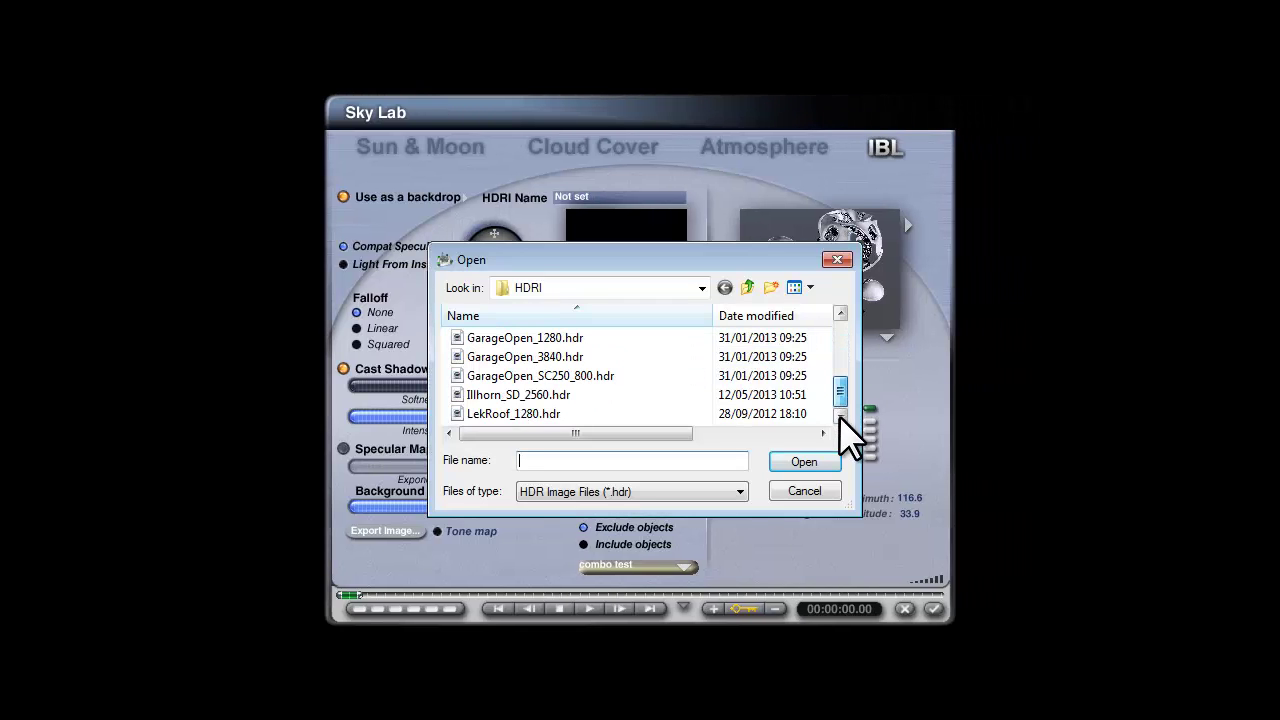
click(548, 418)
click(804, 463)
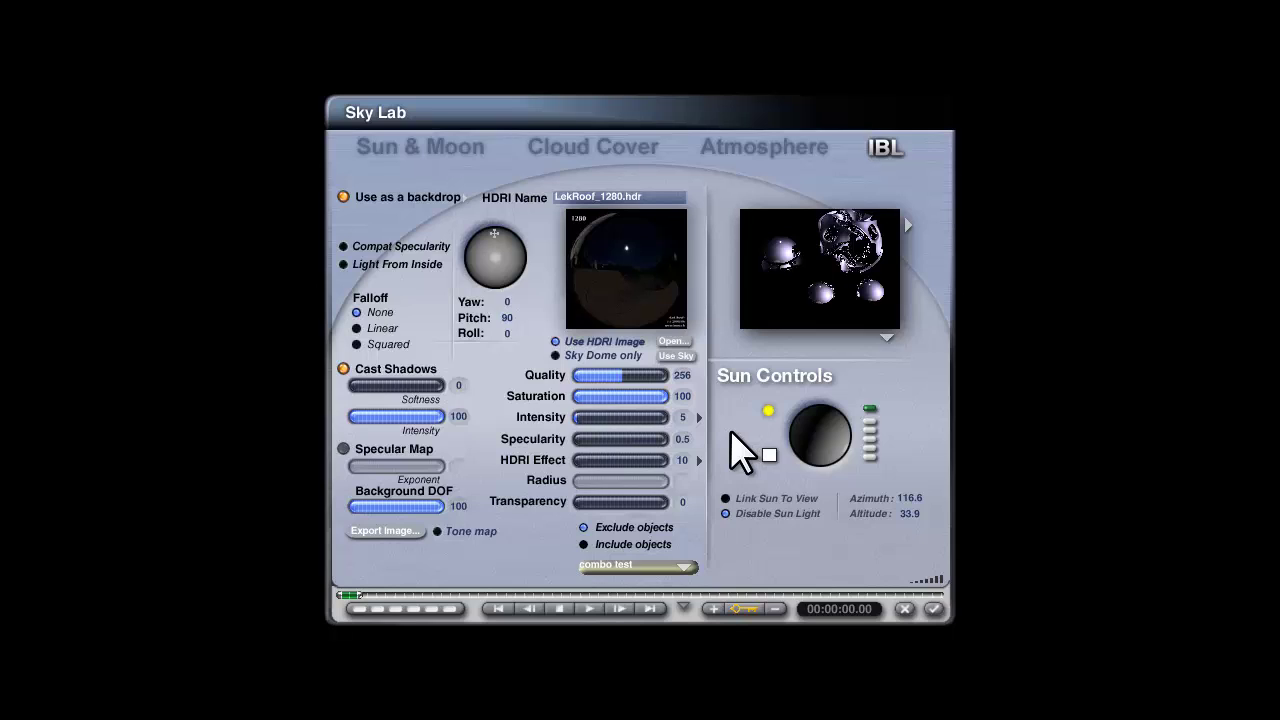
Set HDRI quality 16, specularity 0, effect 0, intensity 50, and re-enable the sun light
drag(611, 376, 601, 376)
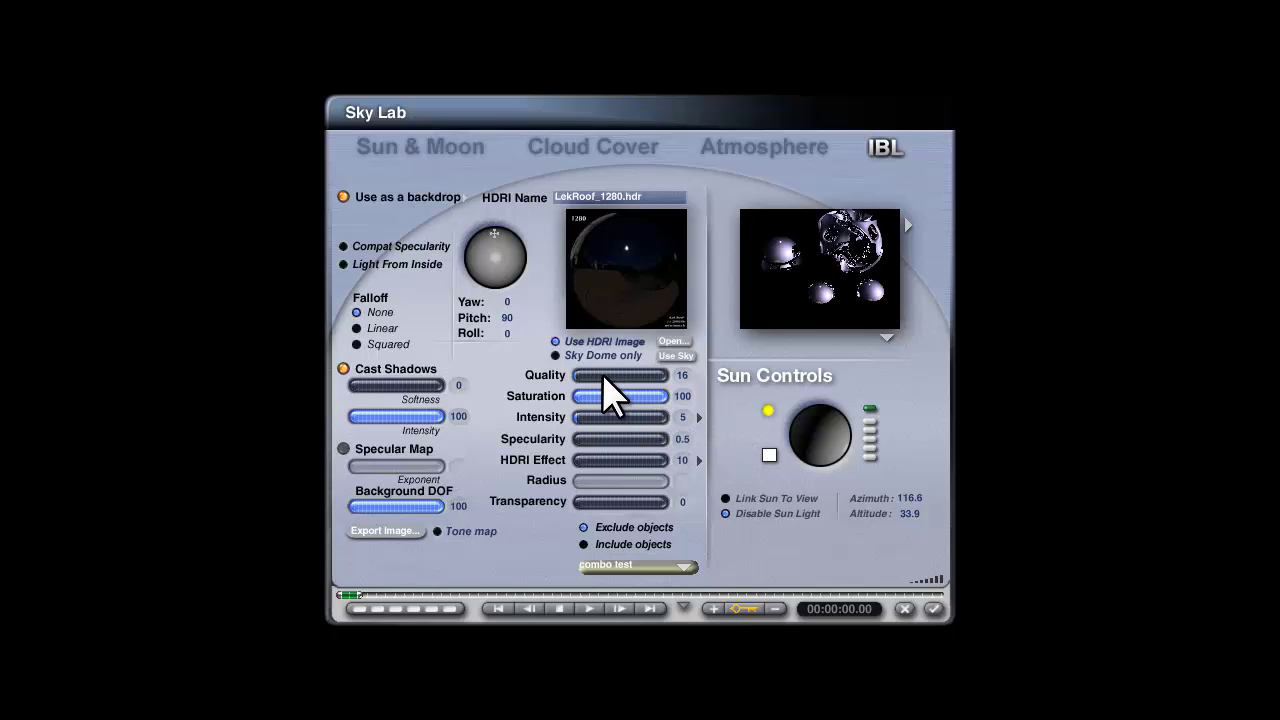
click(680, 438)
text(0)
click(681, 460)
text(0)
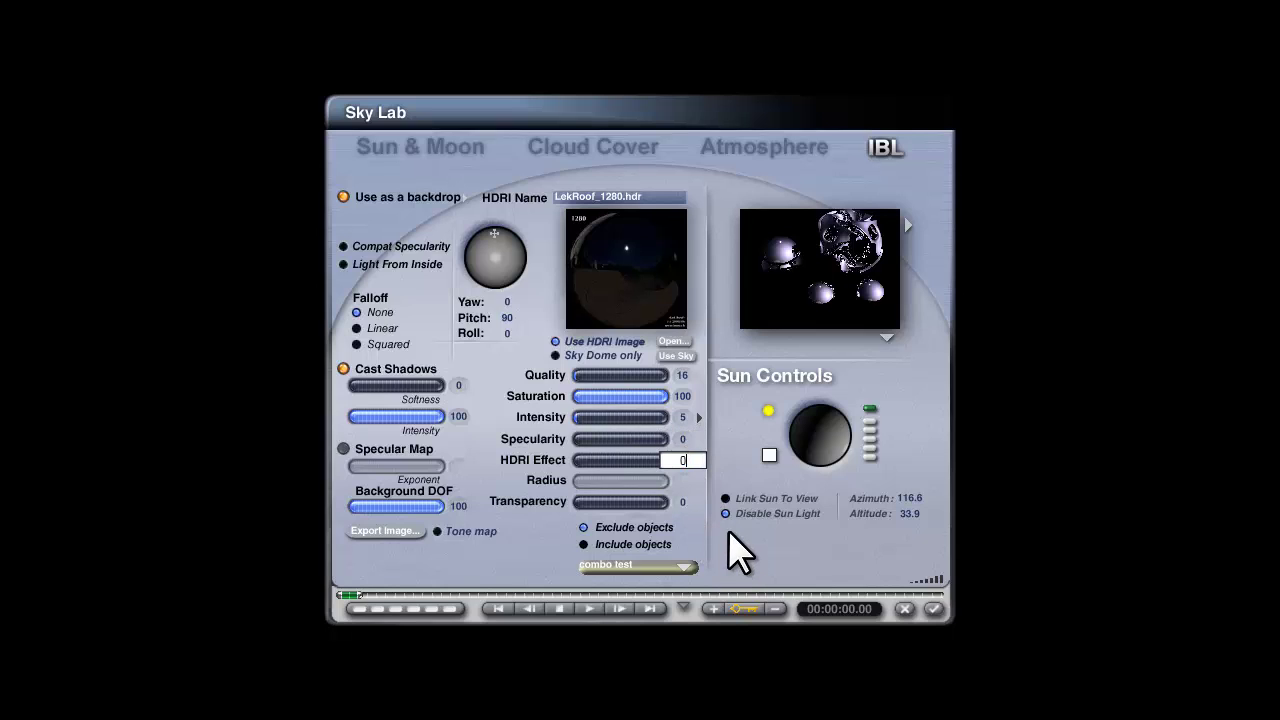
click(725, 514)
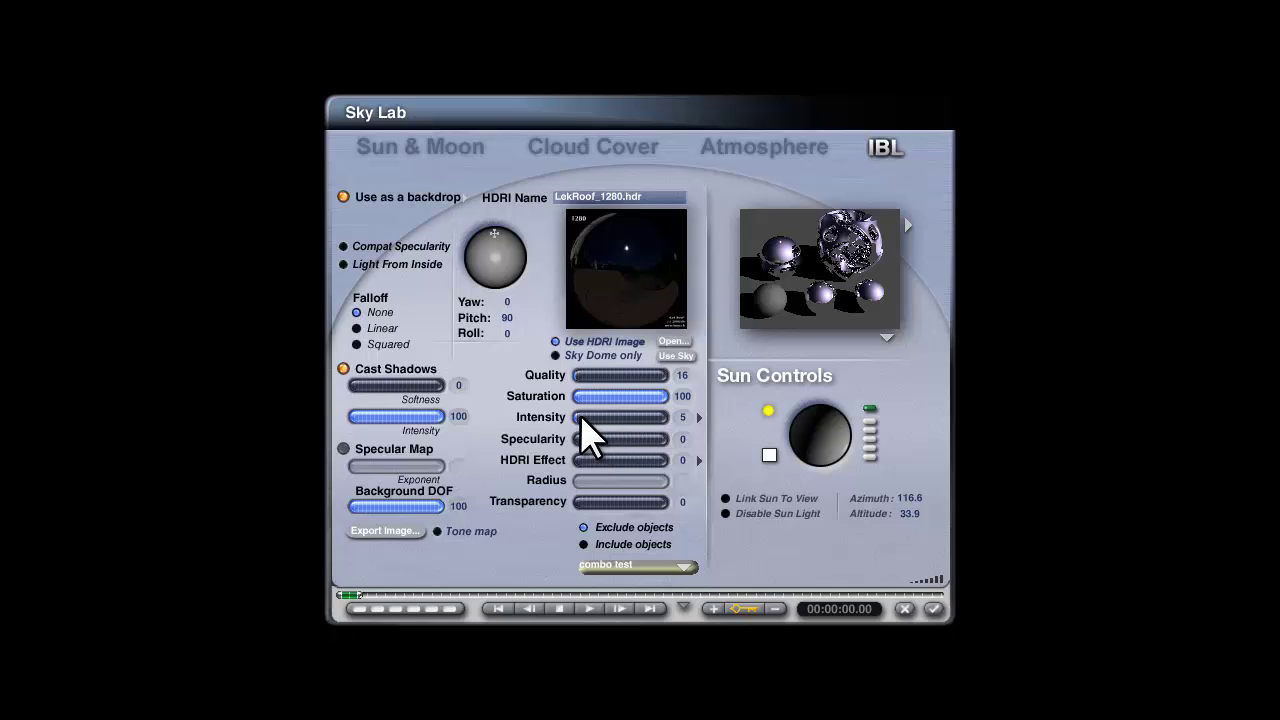
click(686, 419)
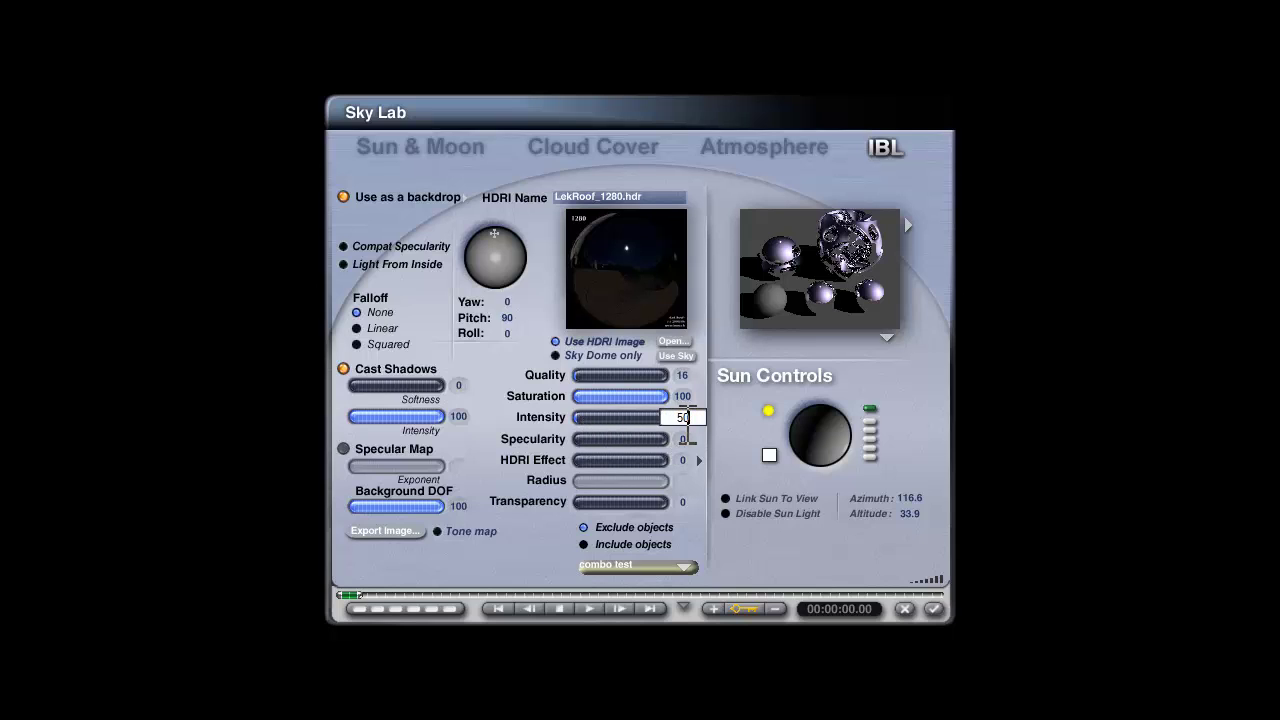
key(Return)
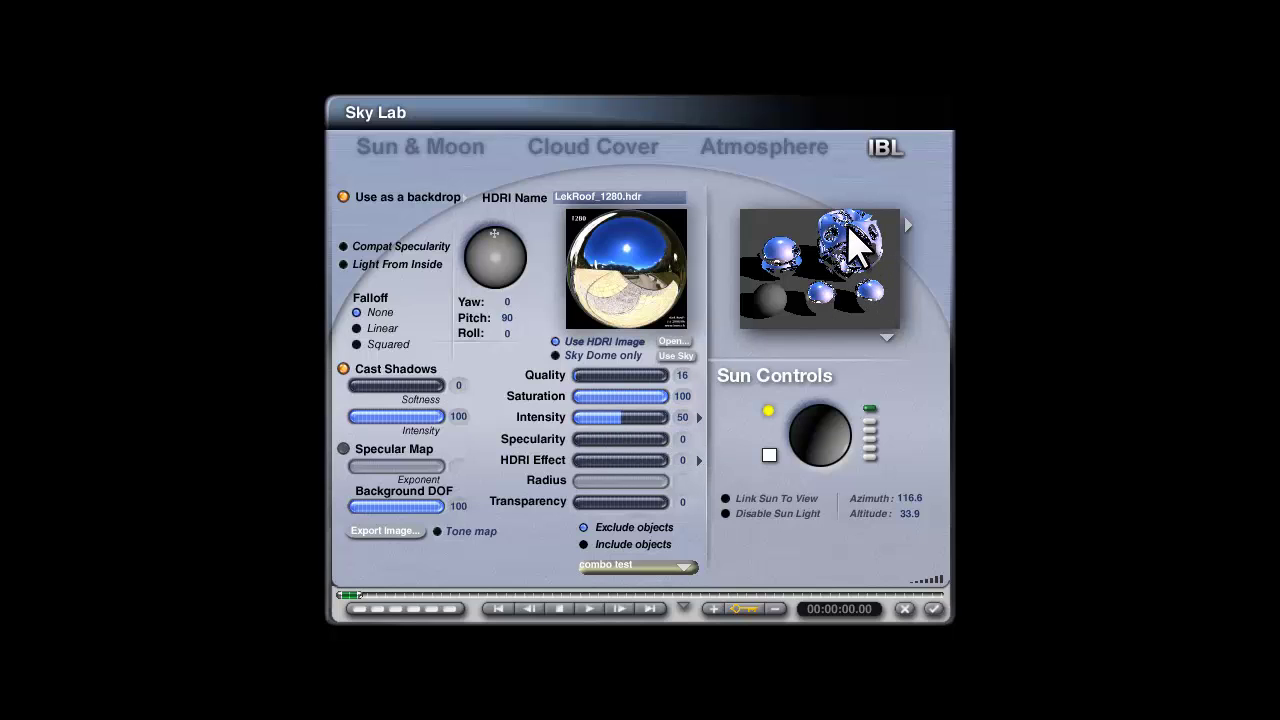
Check the preview render options, then choose the third 'Use as a backdrop' blending mode
click(884, 337)
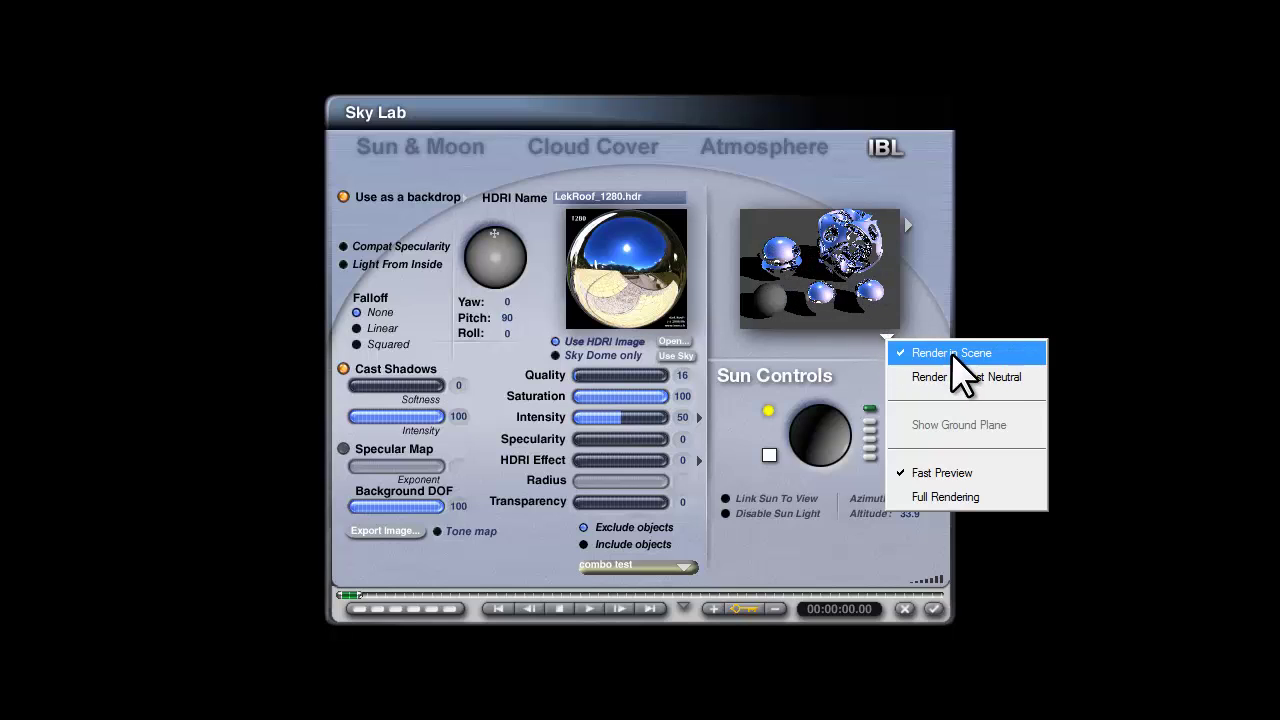
click(1045, 283)
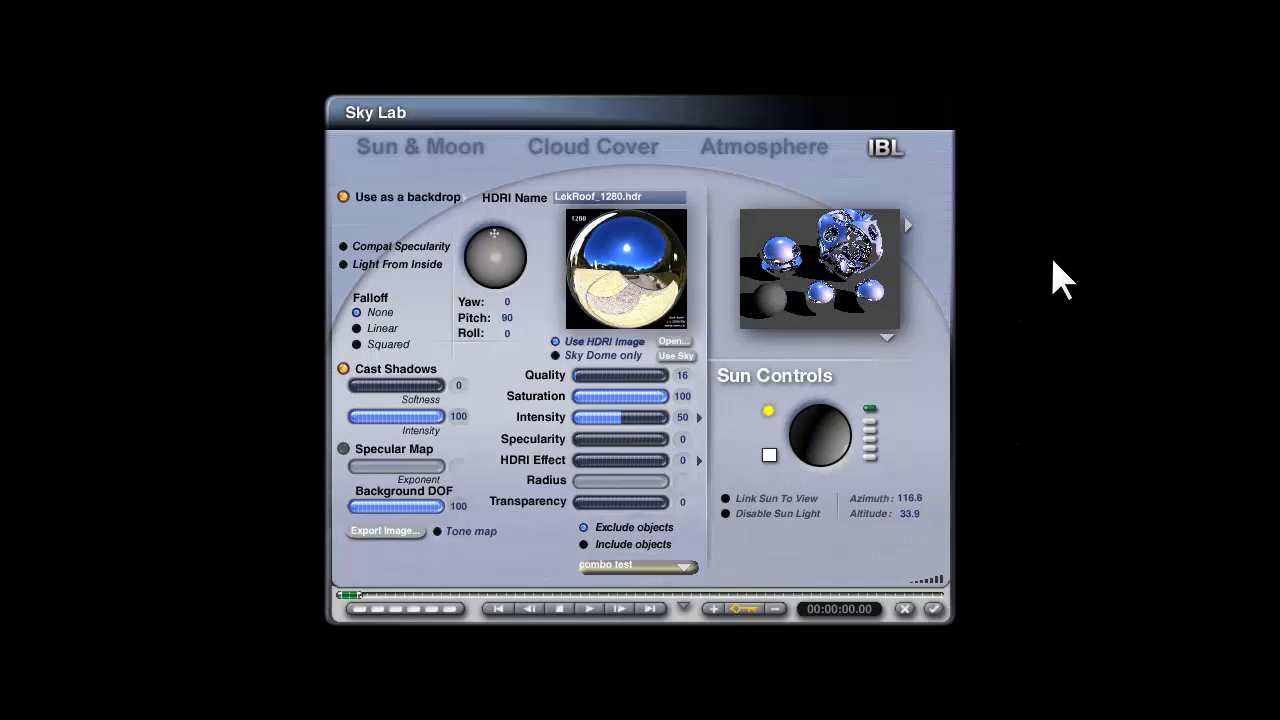
click(462, 197)
click(522, 256)
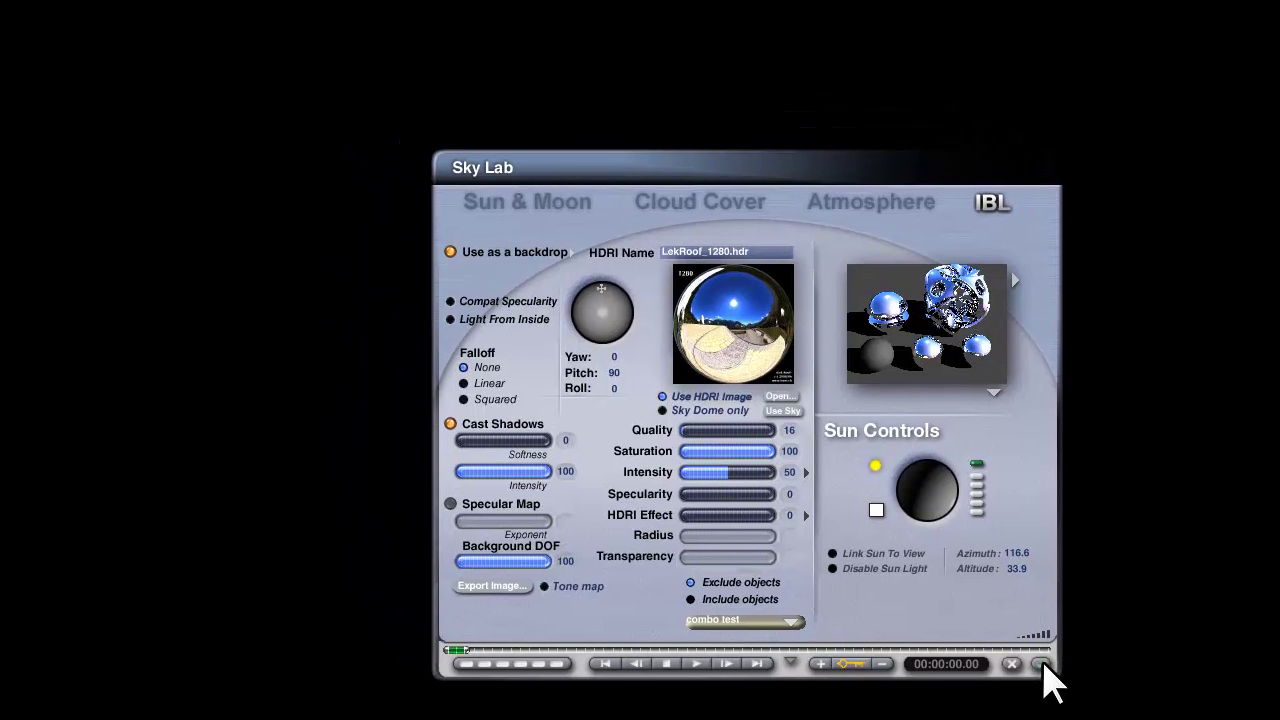
Darken the first sky preset's background colour and render the chrome scene
click(932, 609)
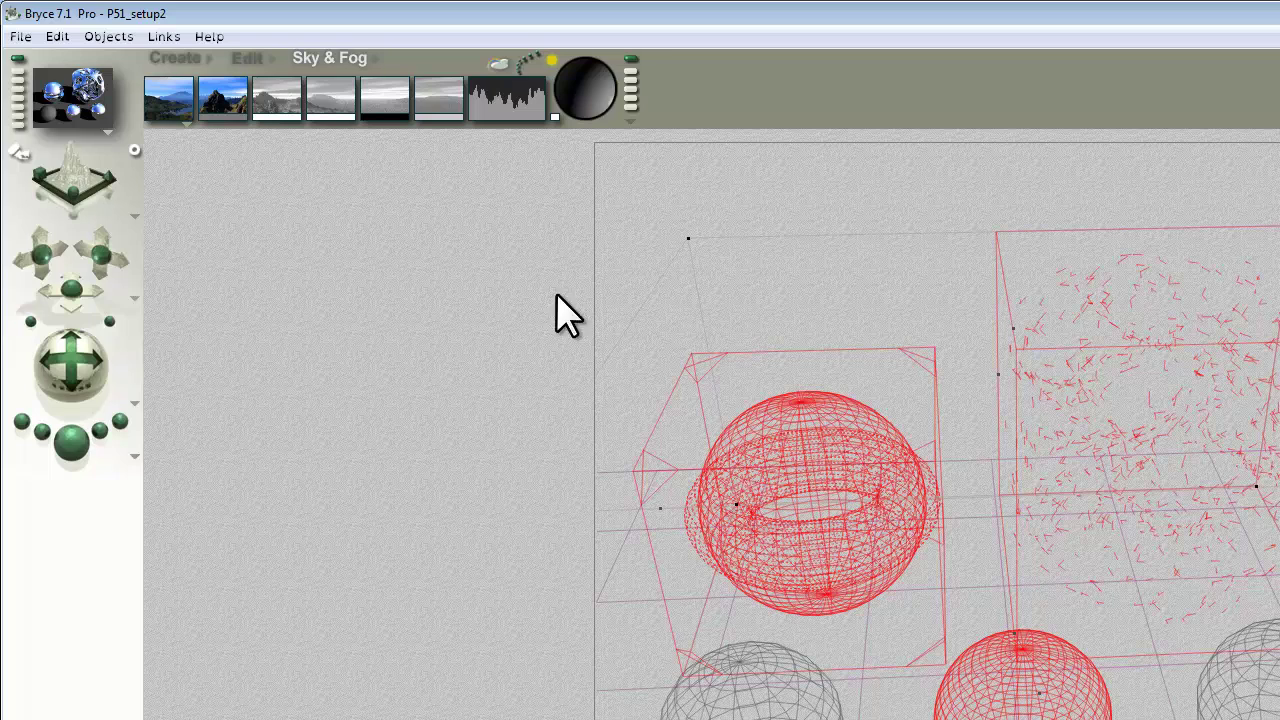
click(186, 124)
click(246, 210)
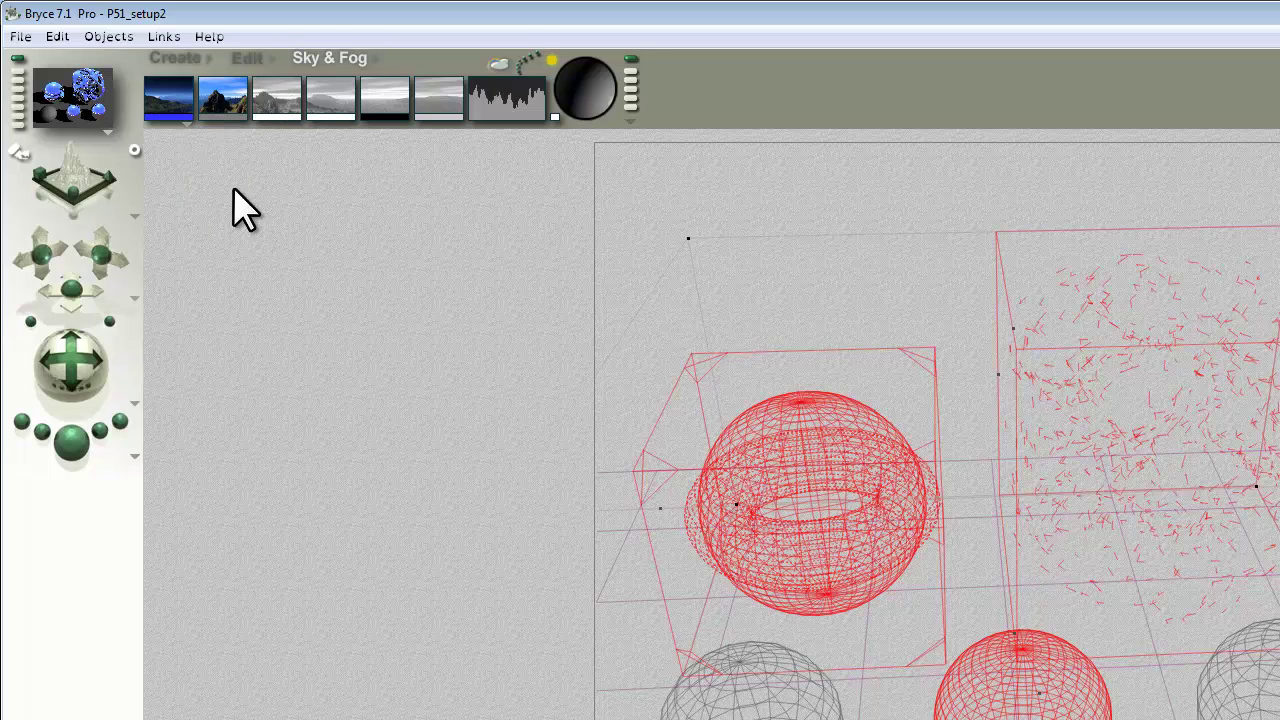
drag(179, 117, 382, 121)
click(71, 441)
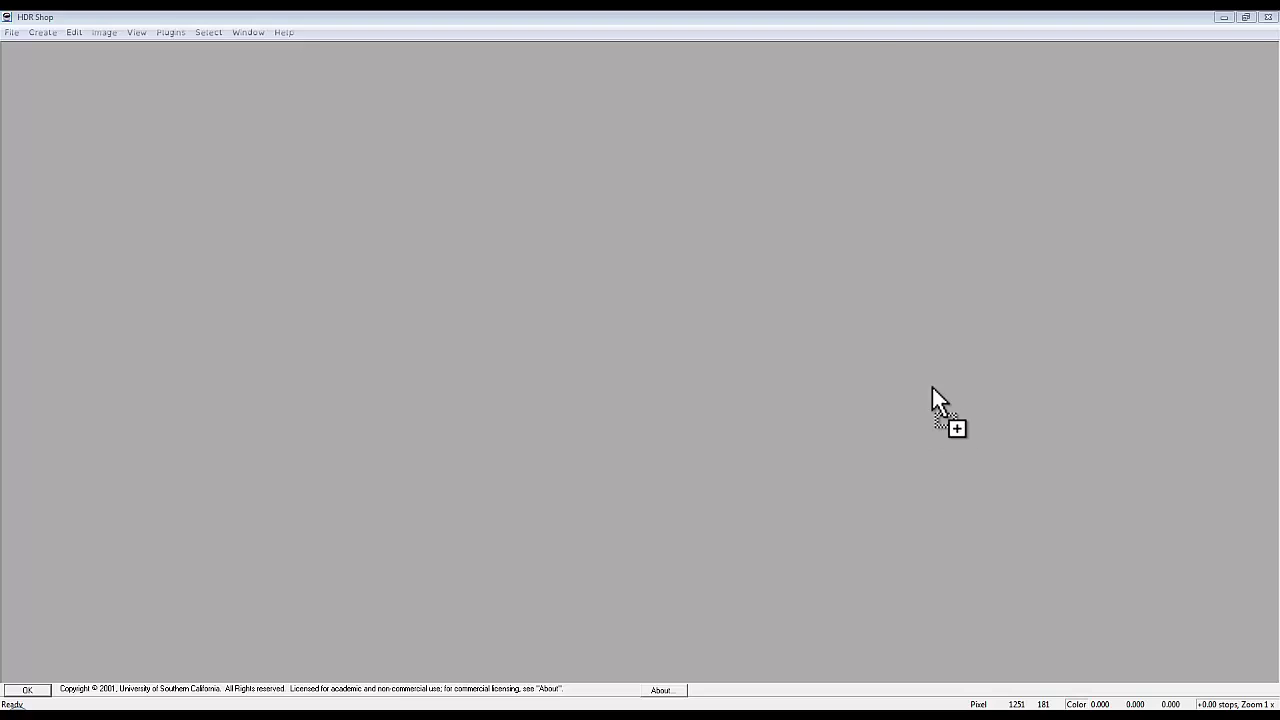
Load LekRoof_1280.hdr into HDR Shop and make it greyscale with a white Sepia tone
drag(932, 385, 520, 340)
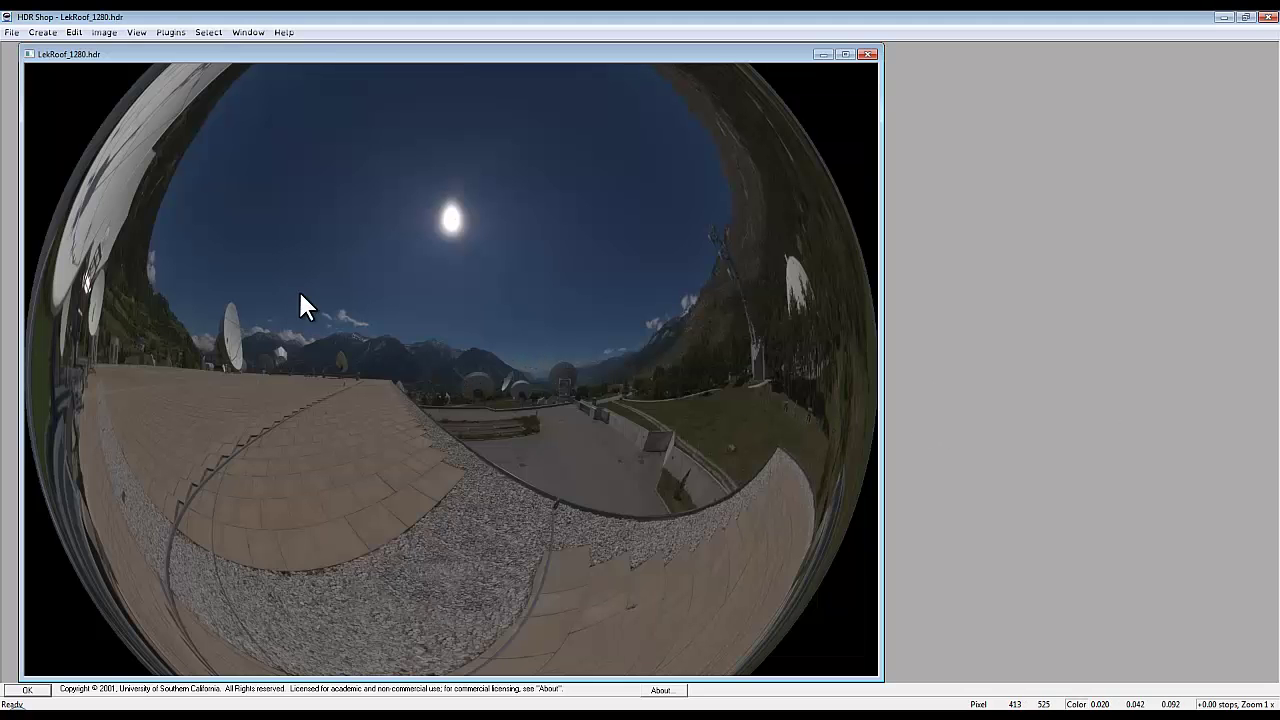
click(170, 33)
mouse_move(110, 34)
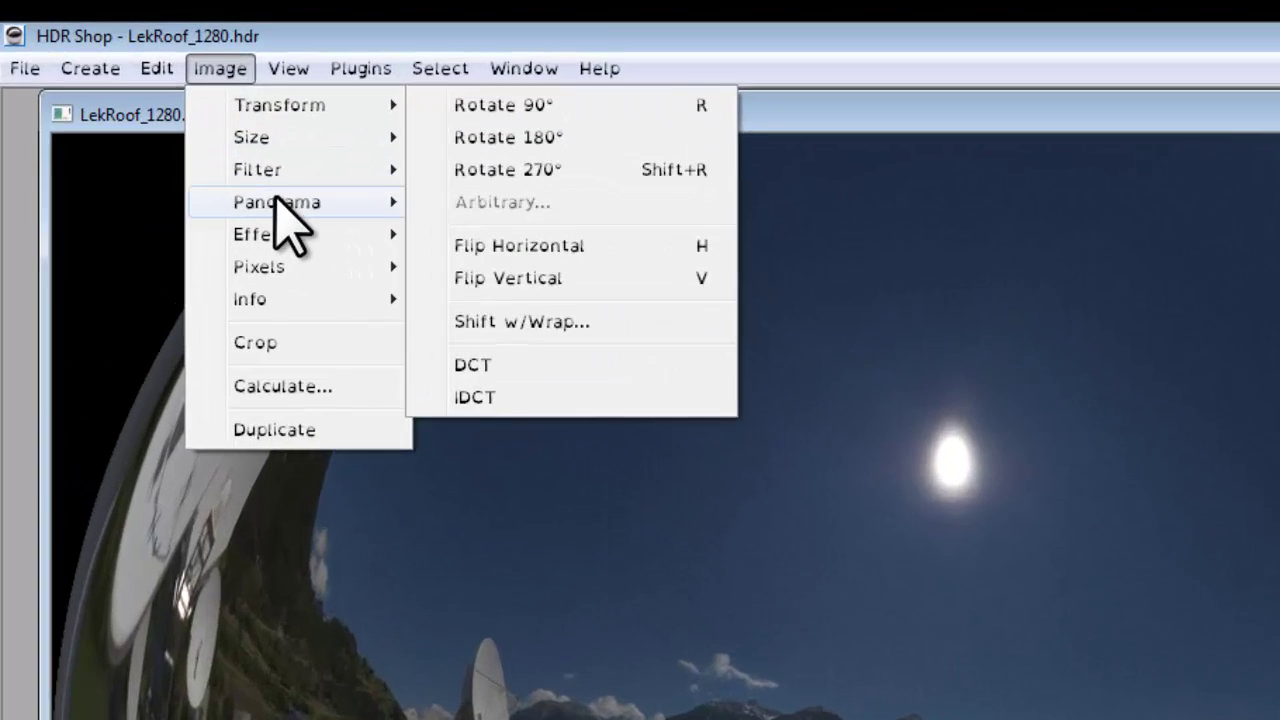
mouse_move(128, 110)
mouse_move(382, 330)
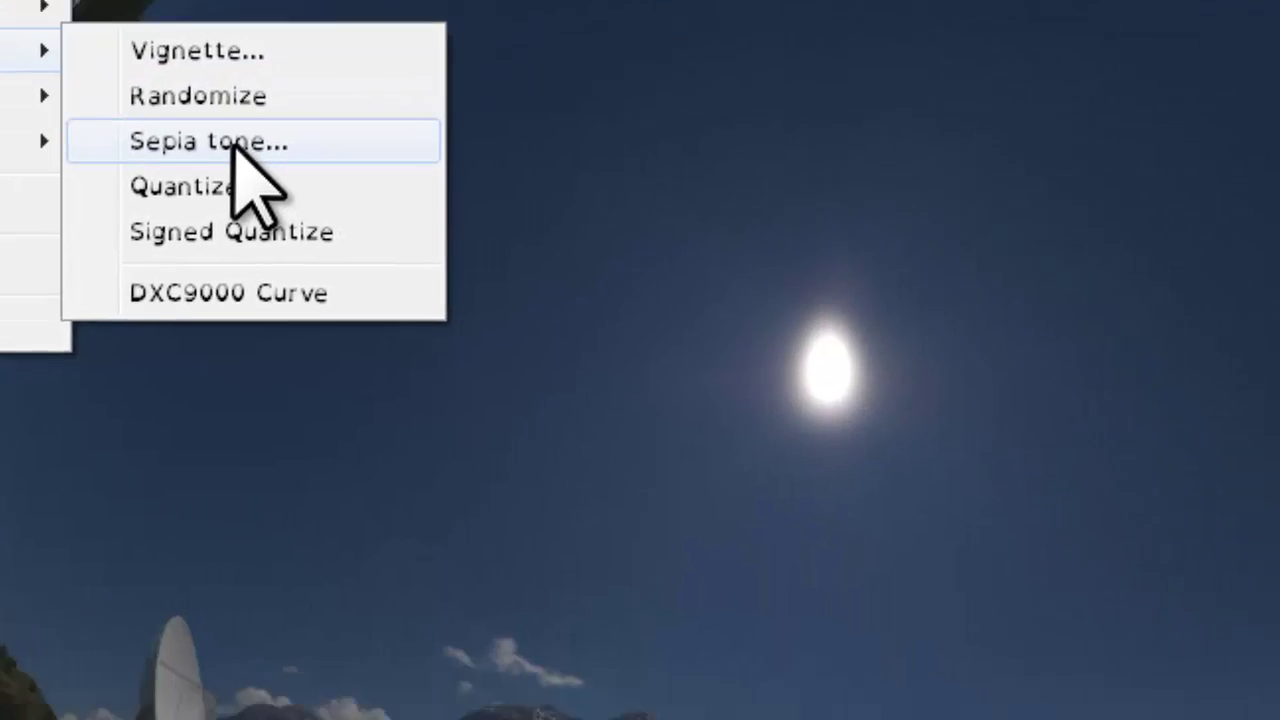
click(742, 420)
click(585, 388)
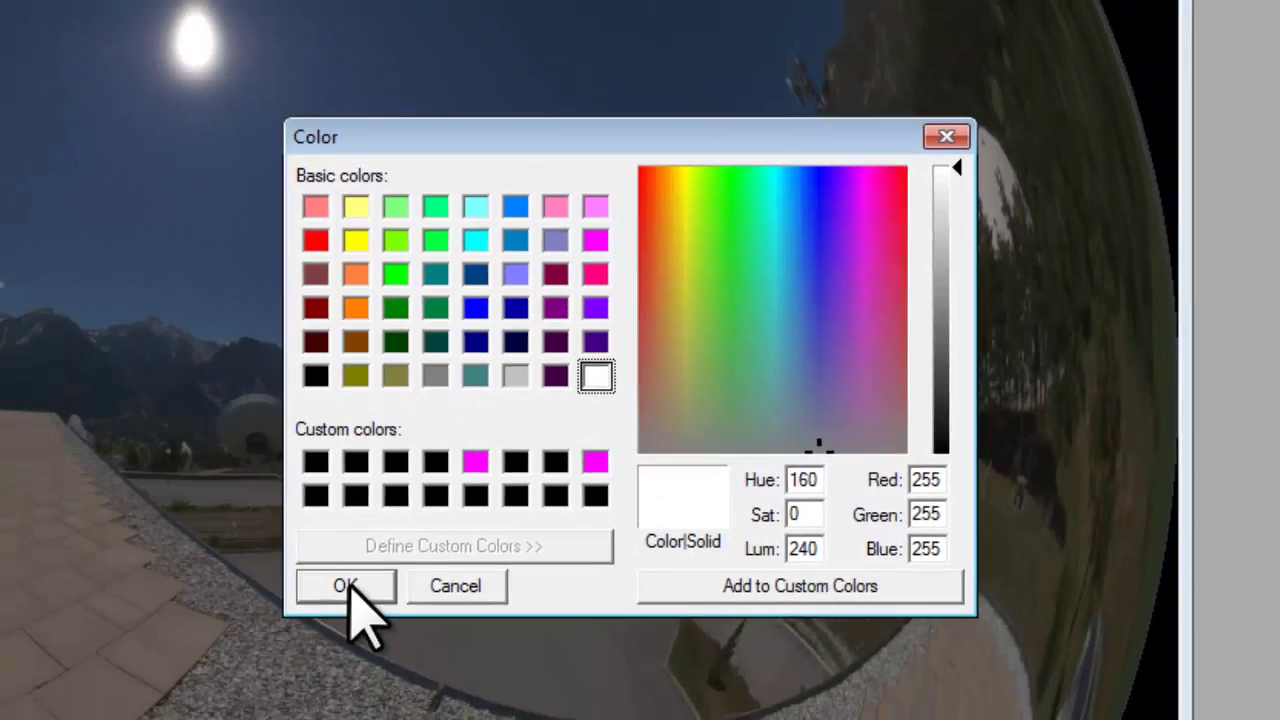
click(260, 651)
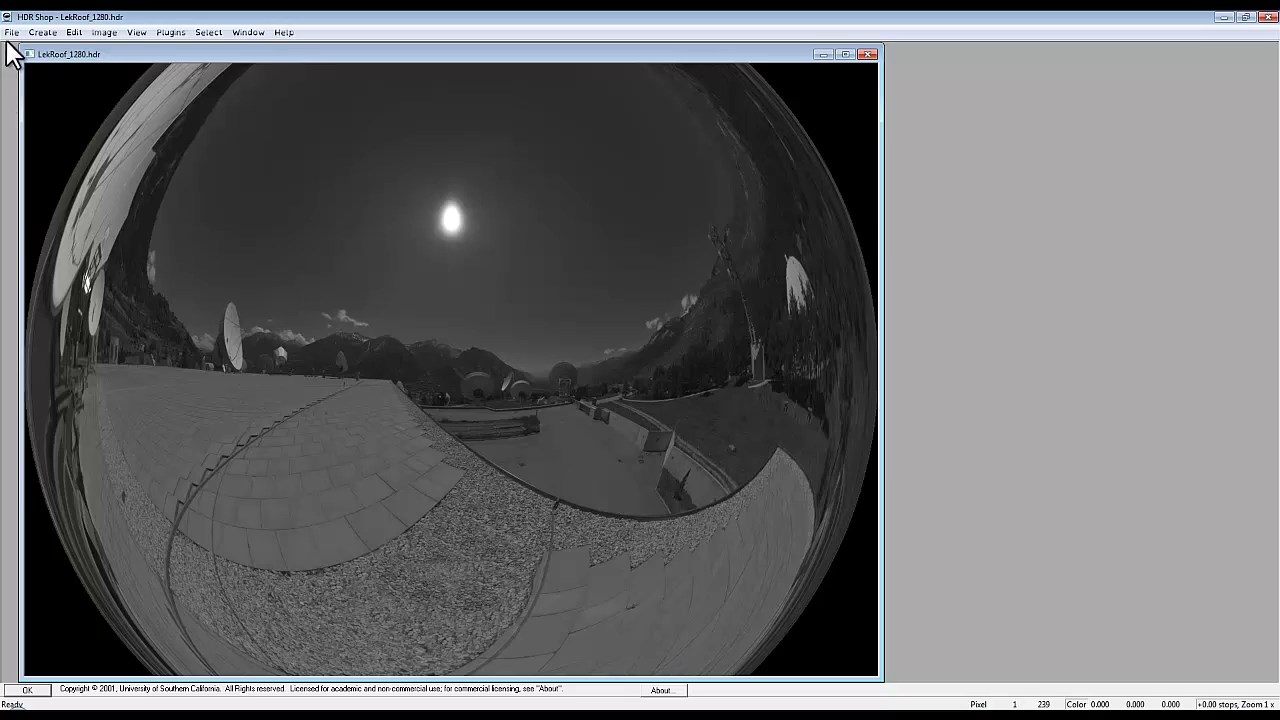
Save the greyscale panorama in Radiance format as LekRoof_1280_bw.hdr
click(12, 33)
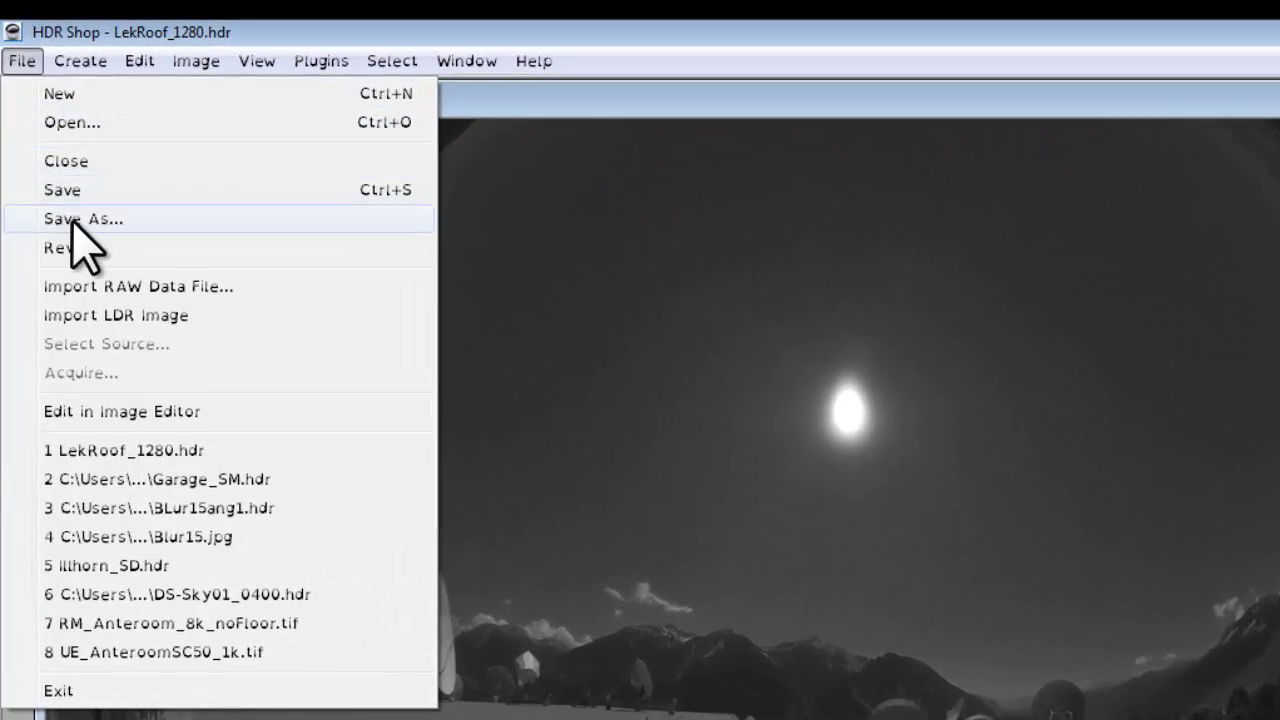
click(75, 220)
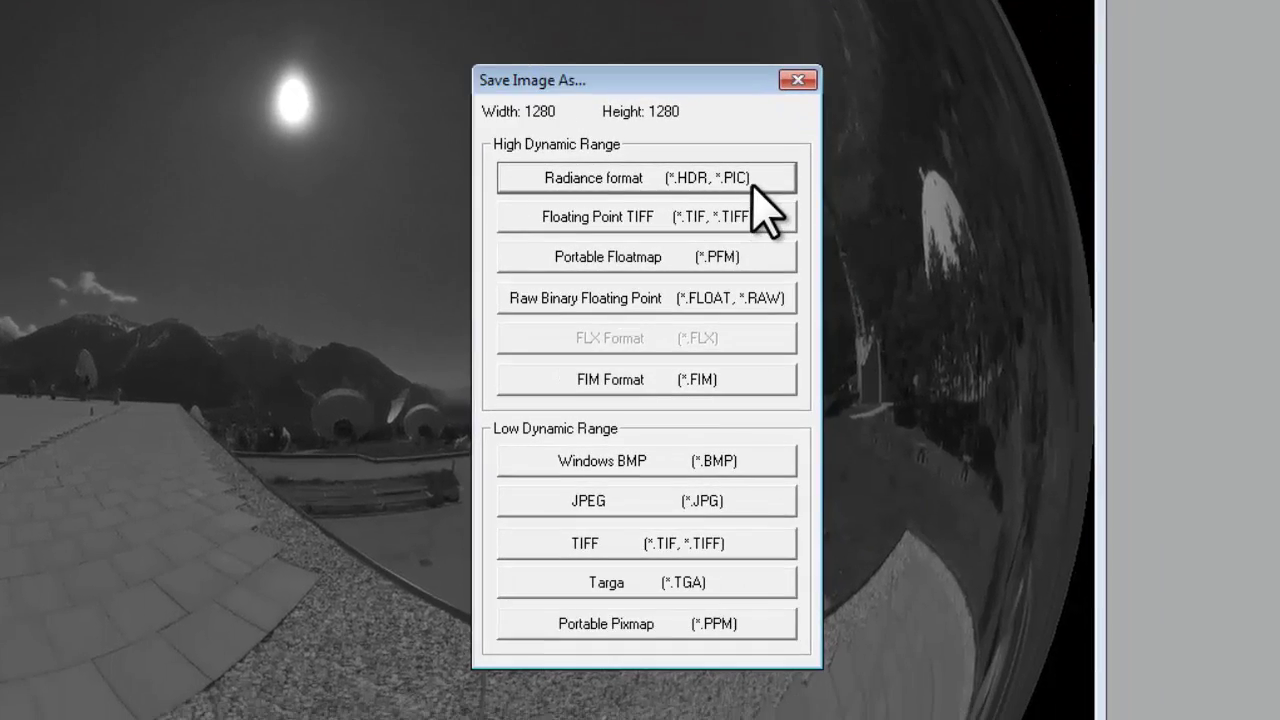
click(765, 190)
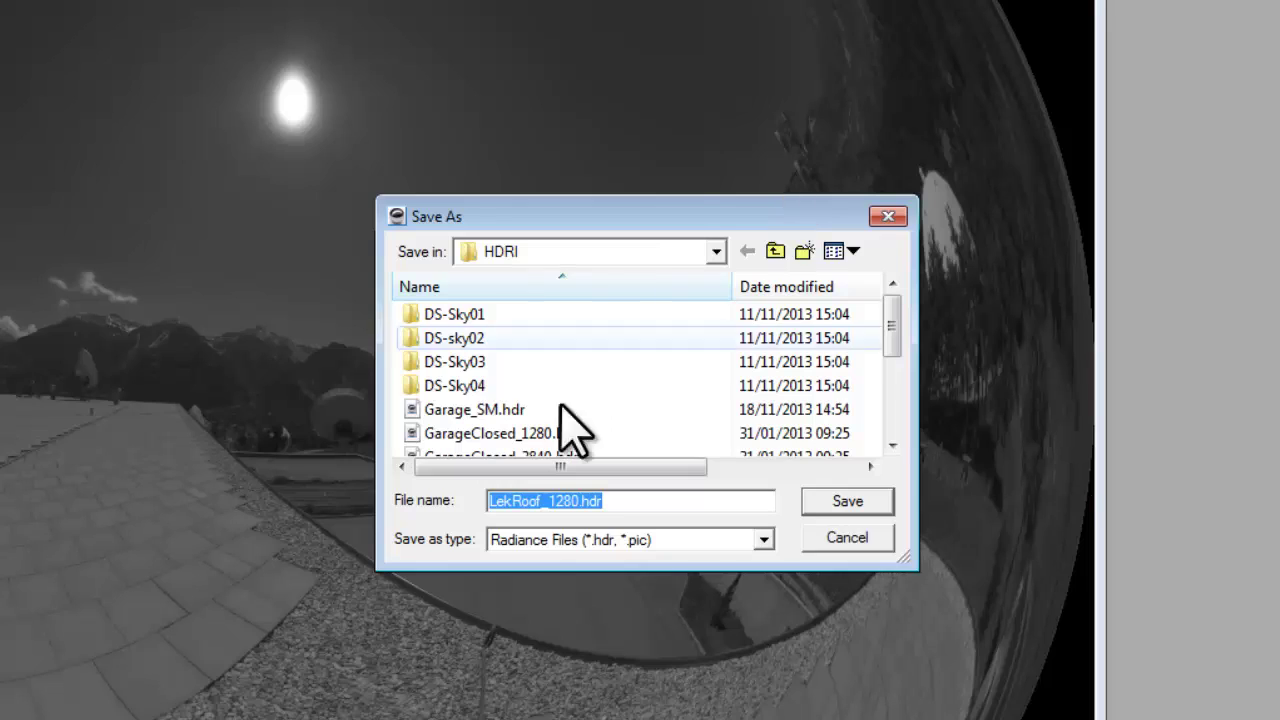
click(588, 500)
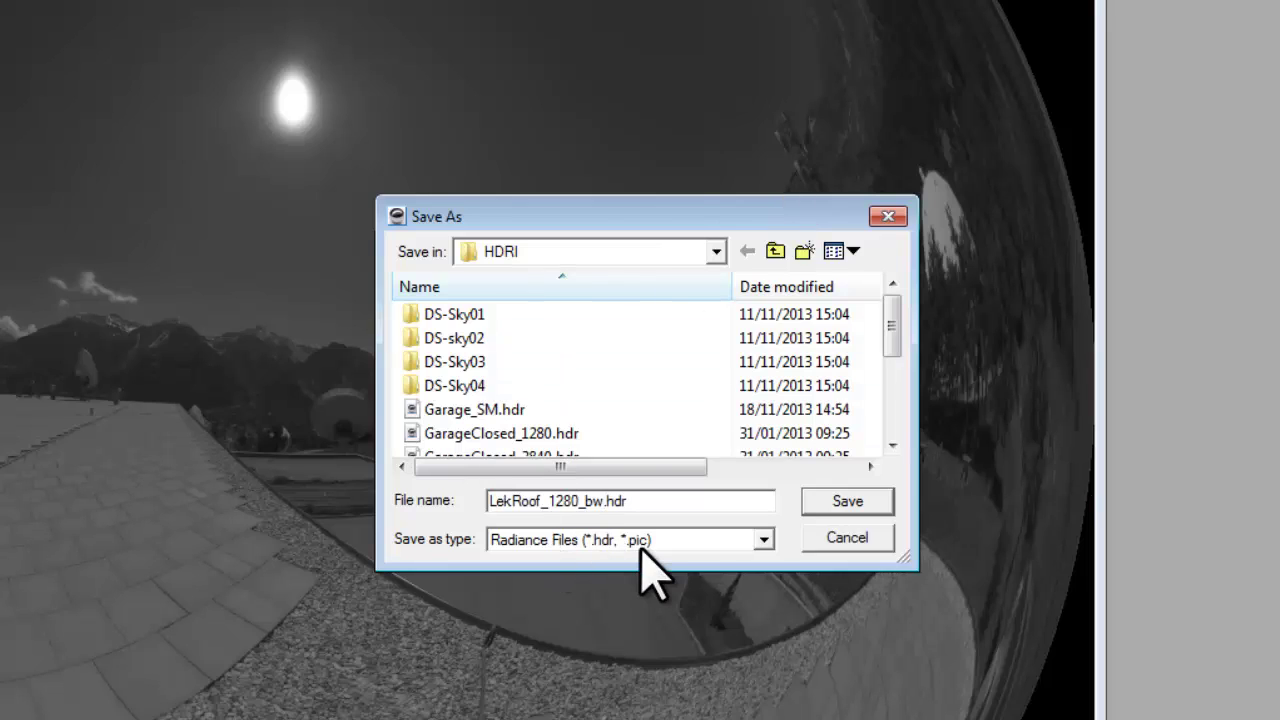
key(Return)
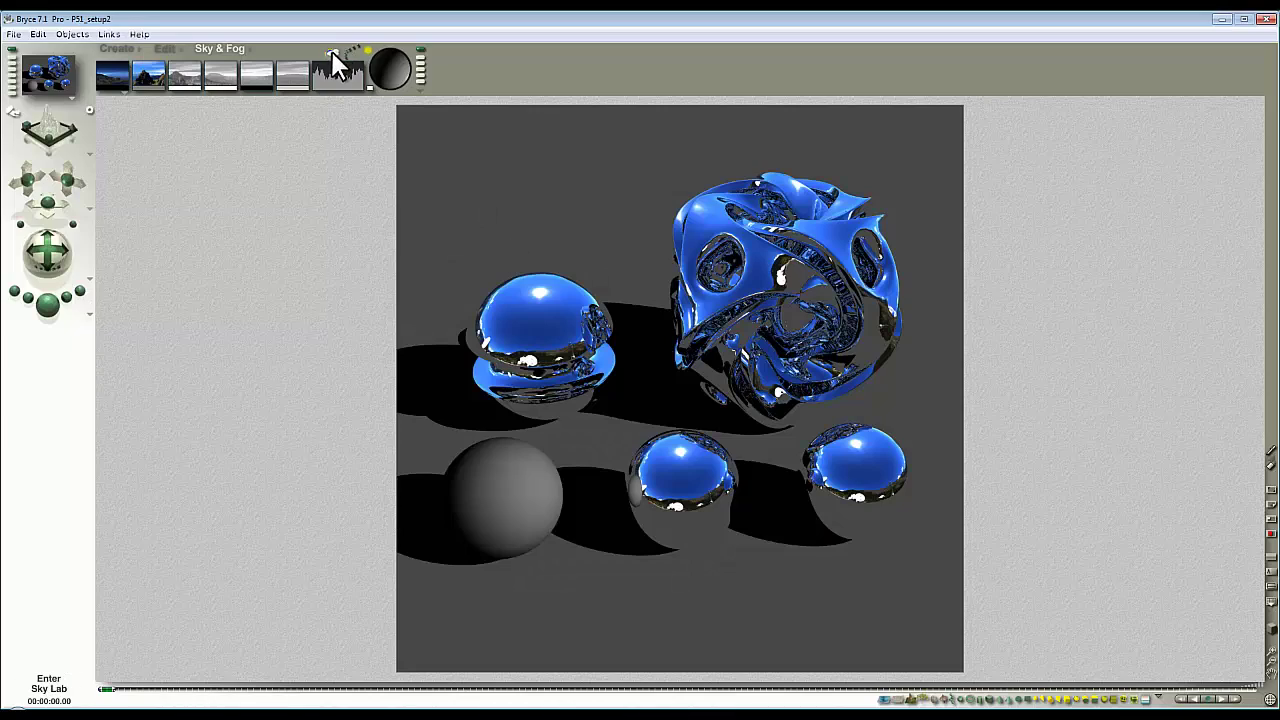
Load LekRoof_1280_bw.hdr as the Sky Lab HDRI image
click(336, 62)
click(681, 338)
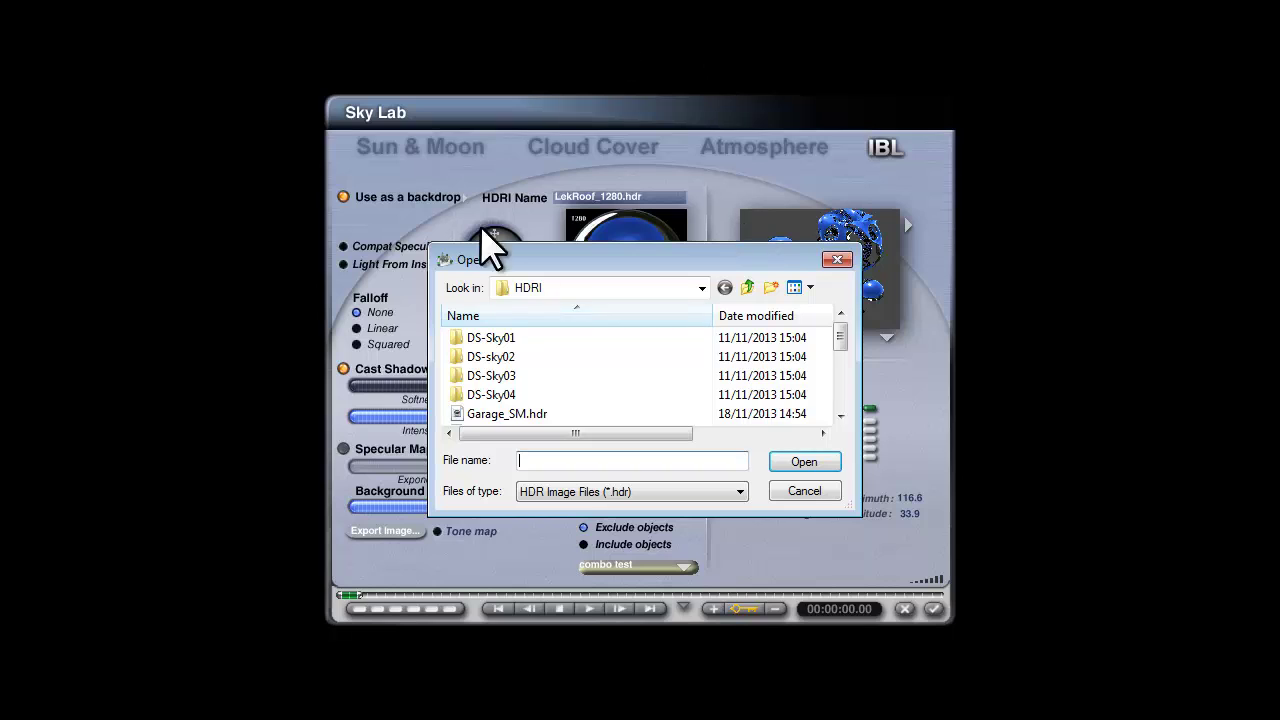
drag(842, 337, 845, 395)
click(540, 413)
click(803, 463)
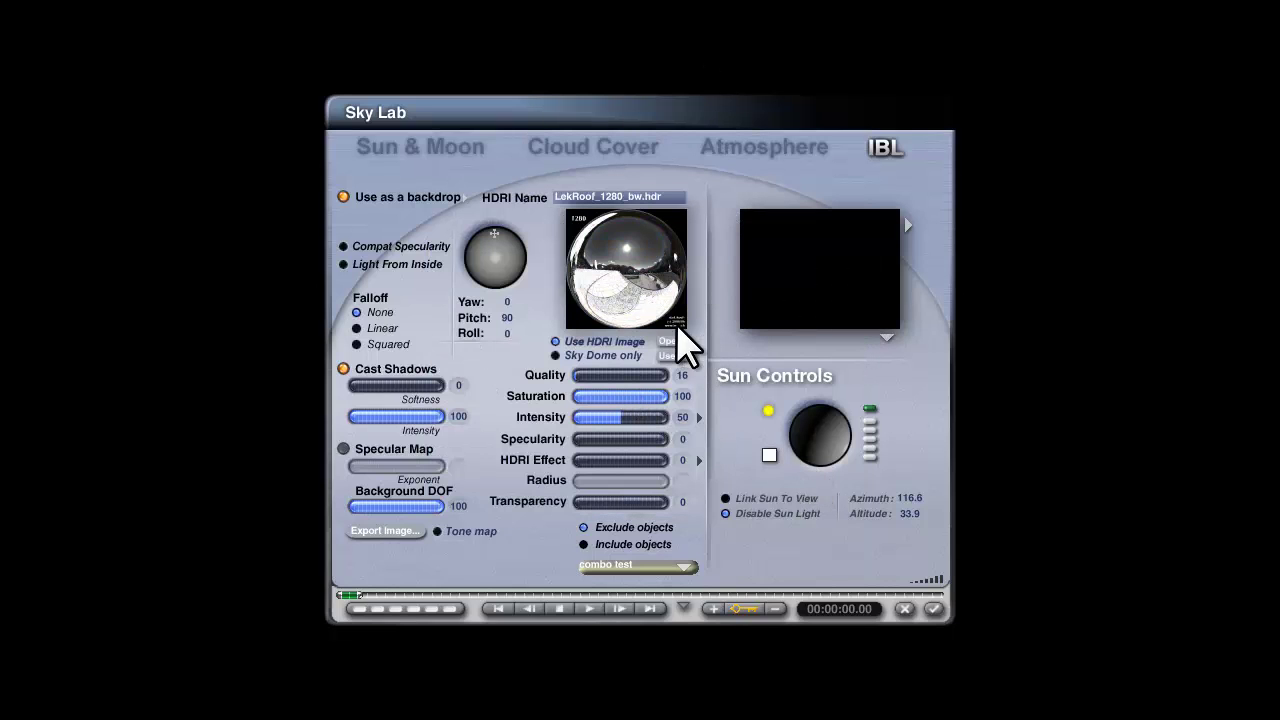
Re-enable the sun light, use backdrop blending, and raise HDRI intensity to 75
click(726, 513)
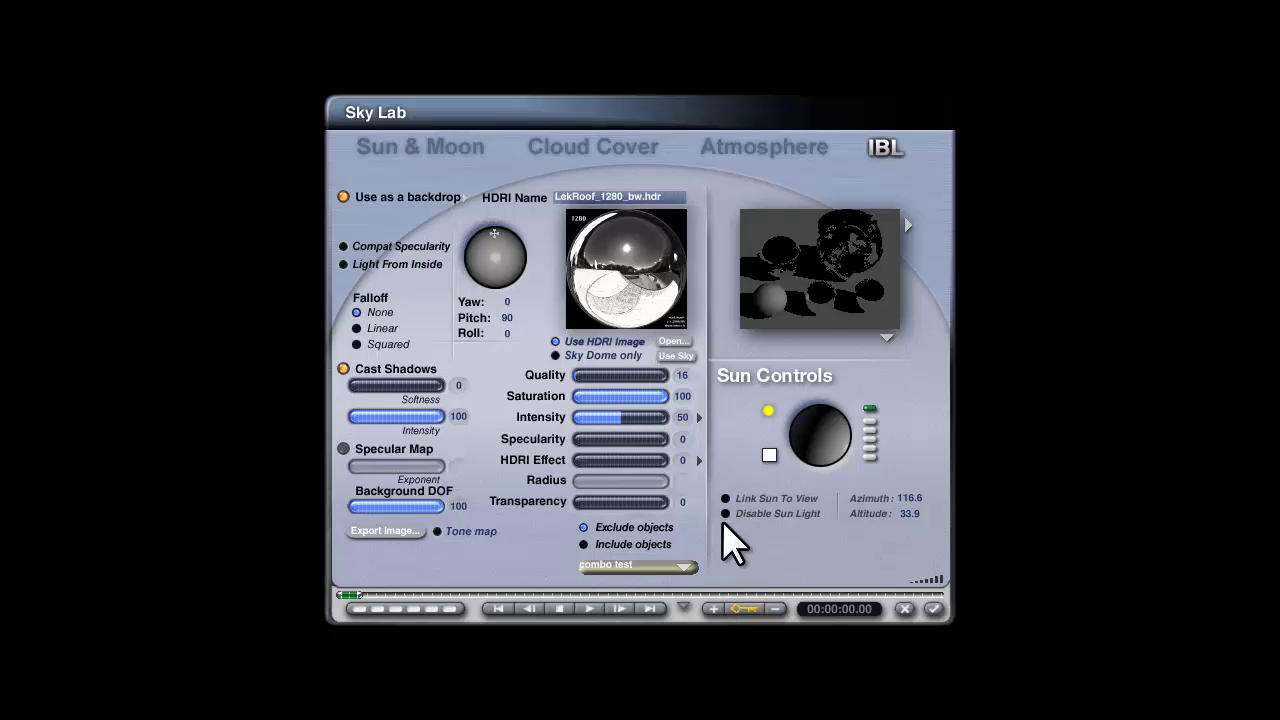
click(464, 197)
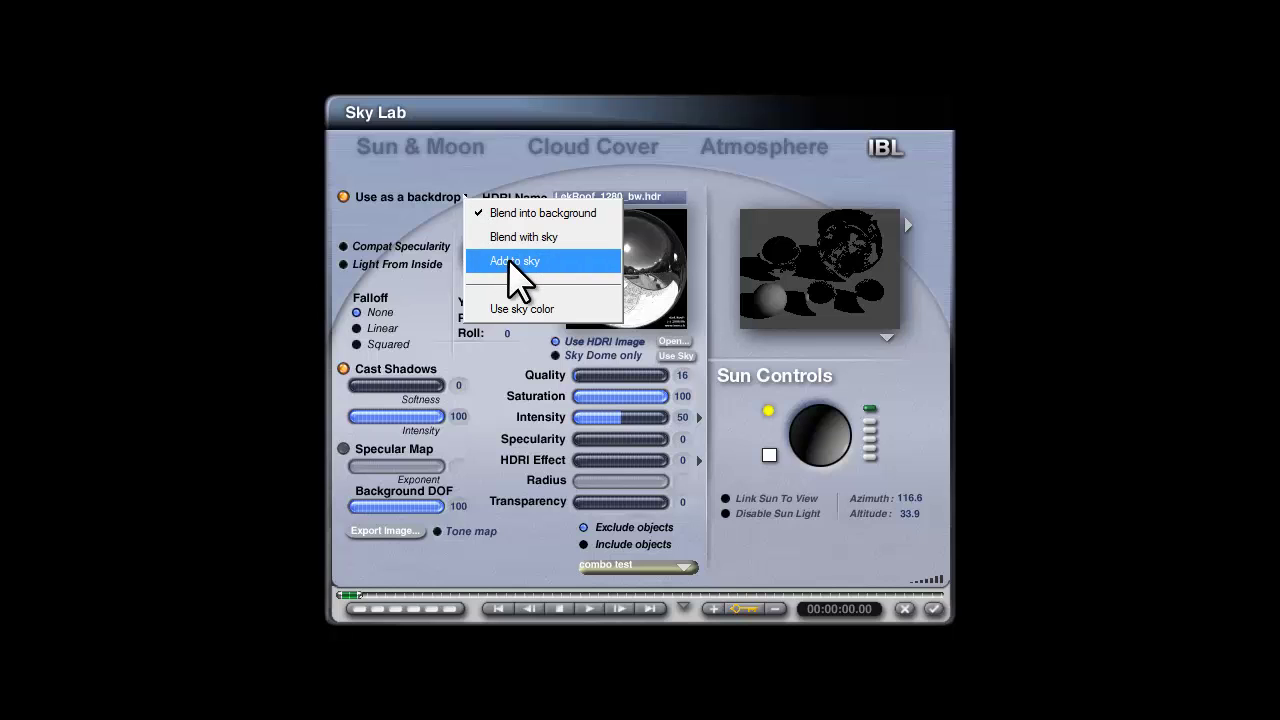
click(514, 262)
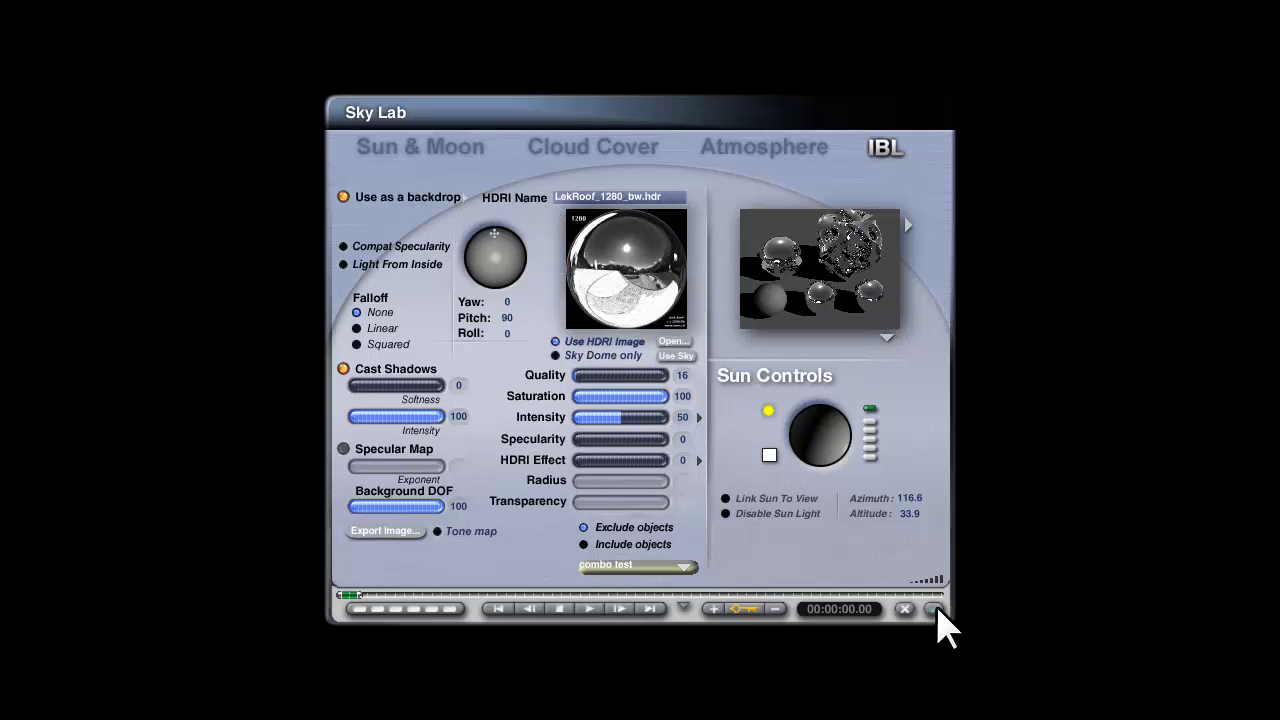
click(933, 609)
drag(680, 430, 714, 457)
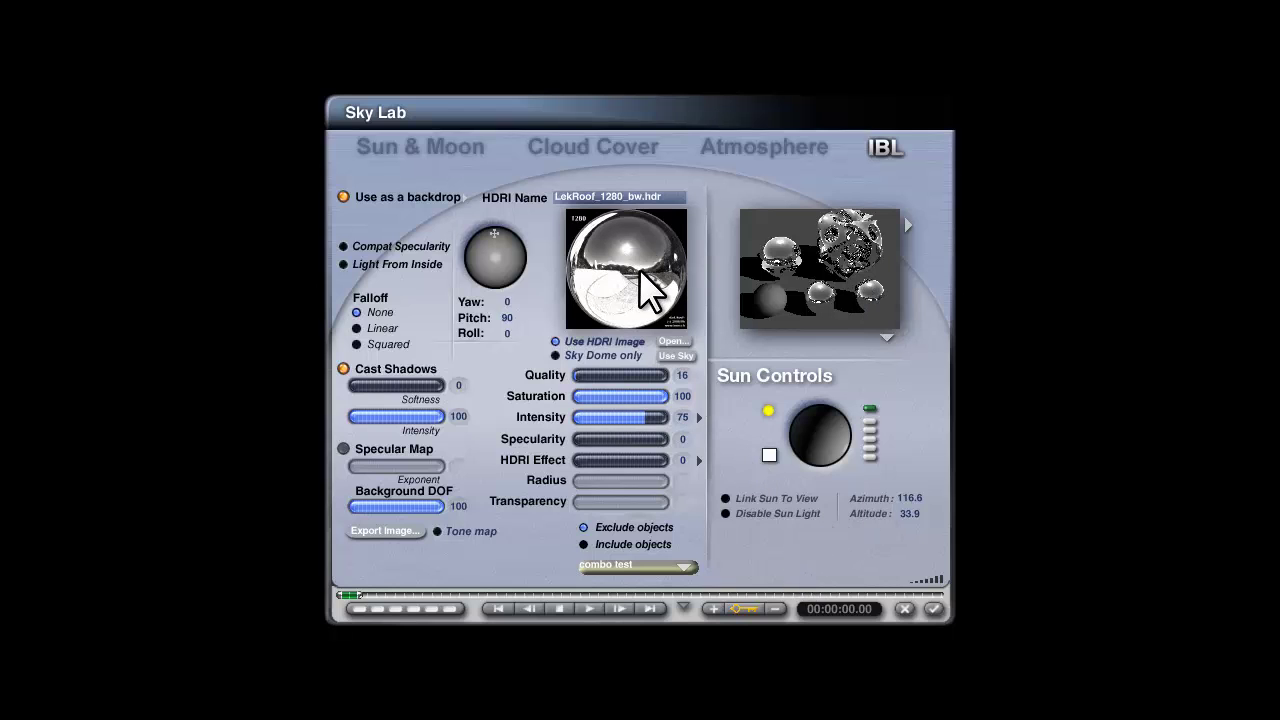
click(933, 609)
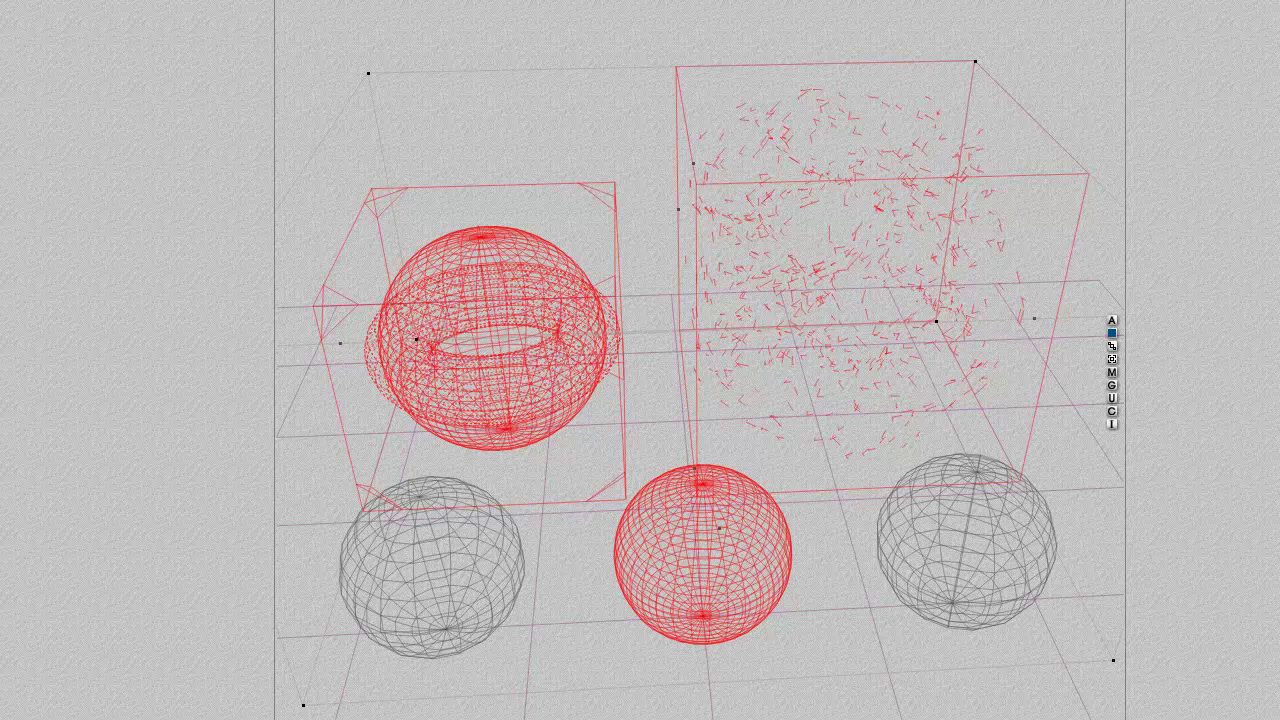
Render the neutral grey chrome scene, then return to wireframe and select the ground plane
key(ctrl+r)
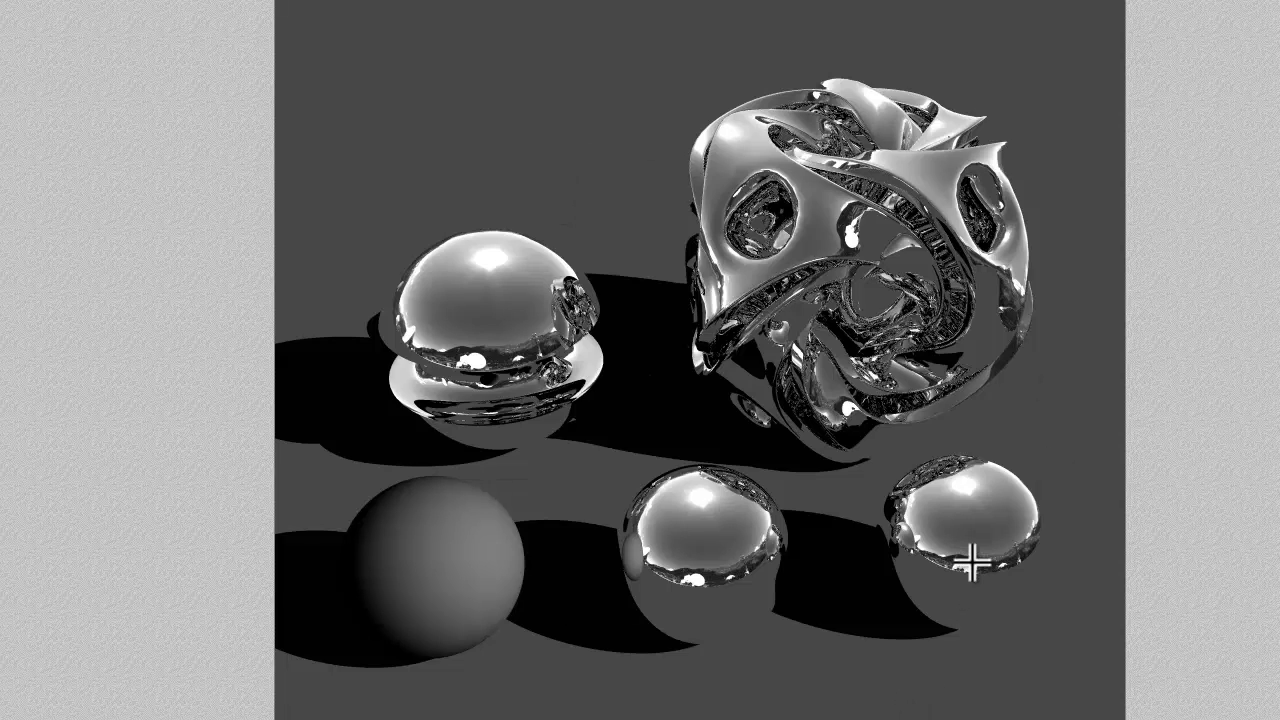
click(840, 700)
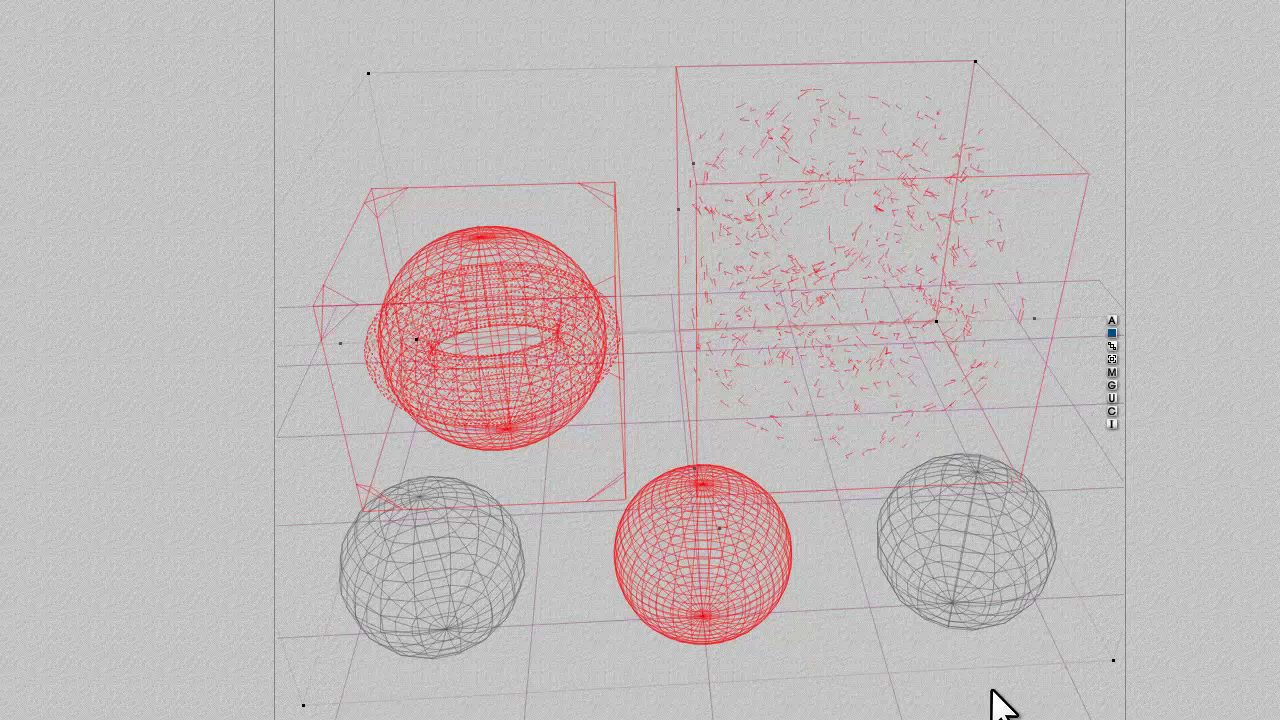
click(882, 716)
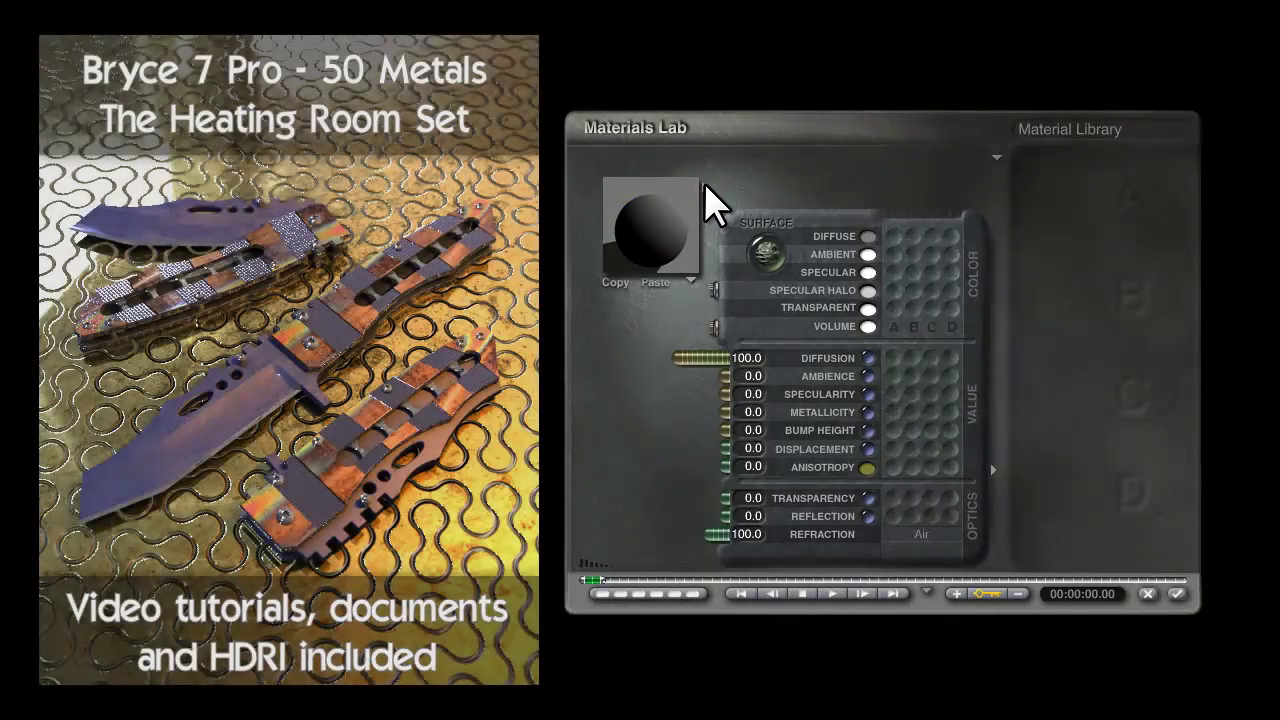
Apply the Reflective Iron preset from the 'Pick 43 metals 2' material library category
click(700, 195)
scroll(677, 485, down, 4)
click(644, 485)
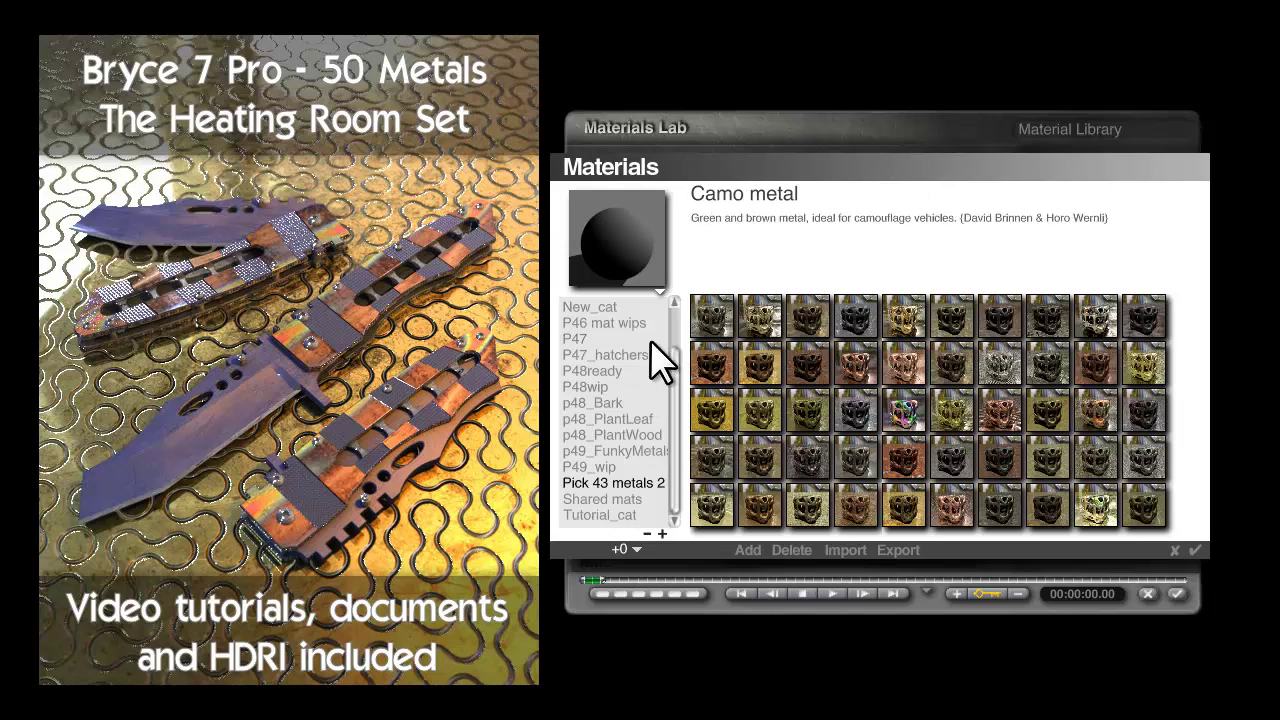
click(752, 326)
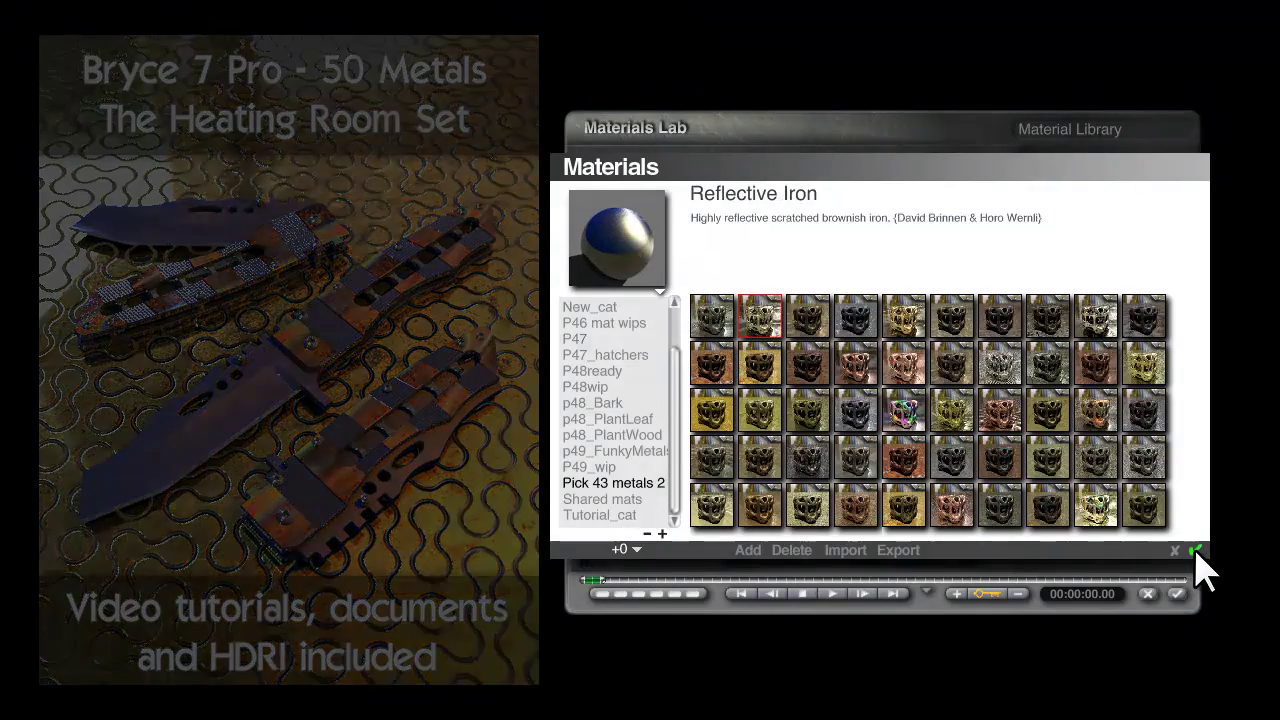
click(1195, 550)
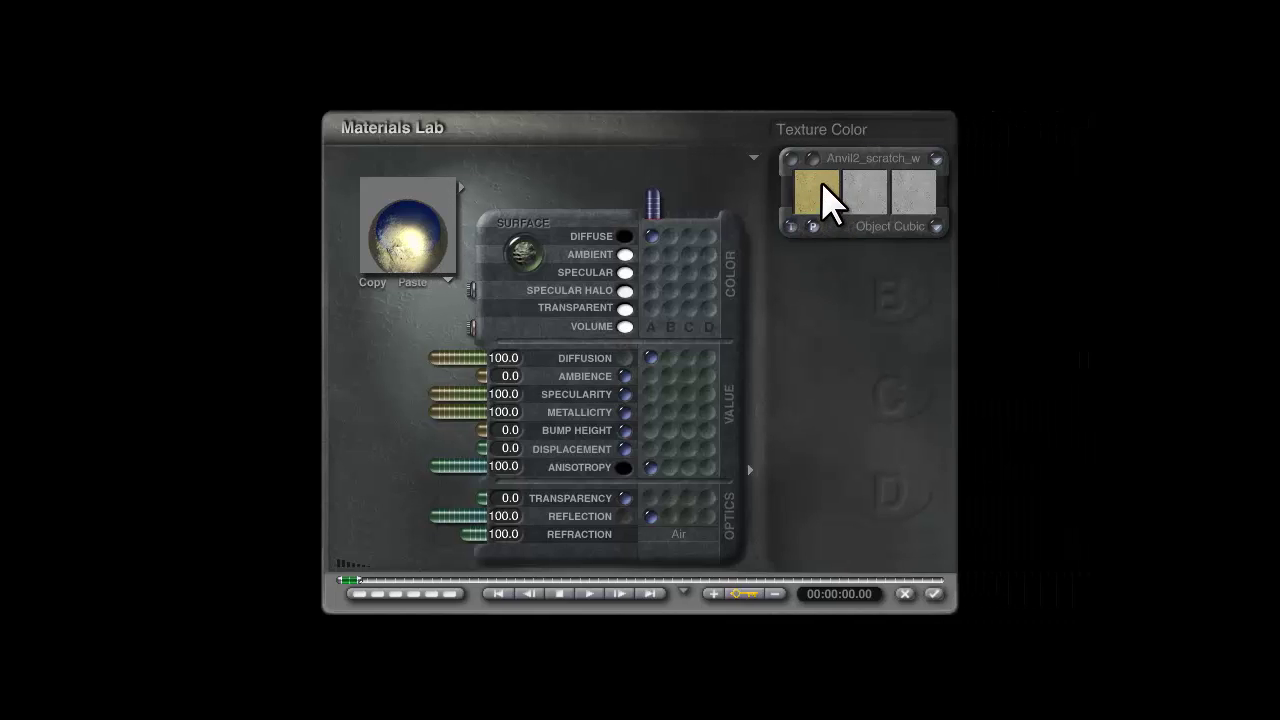
Set the material's diffuse colour to pure white
drag(408, 251, 424, 265)
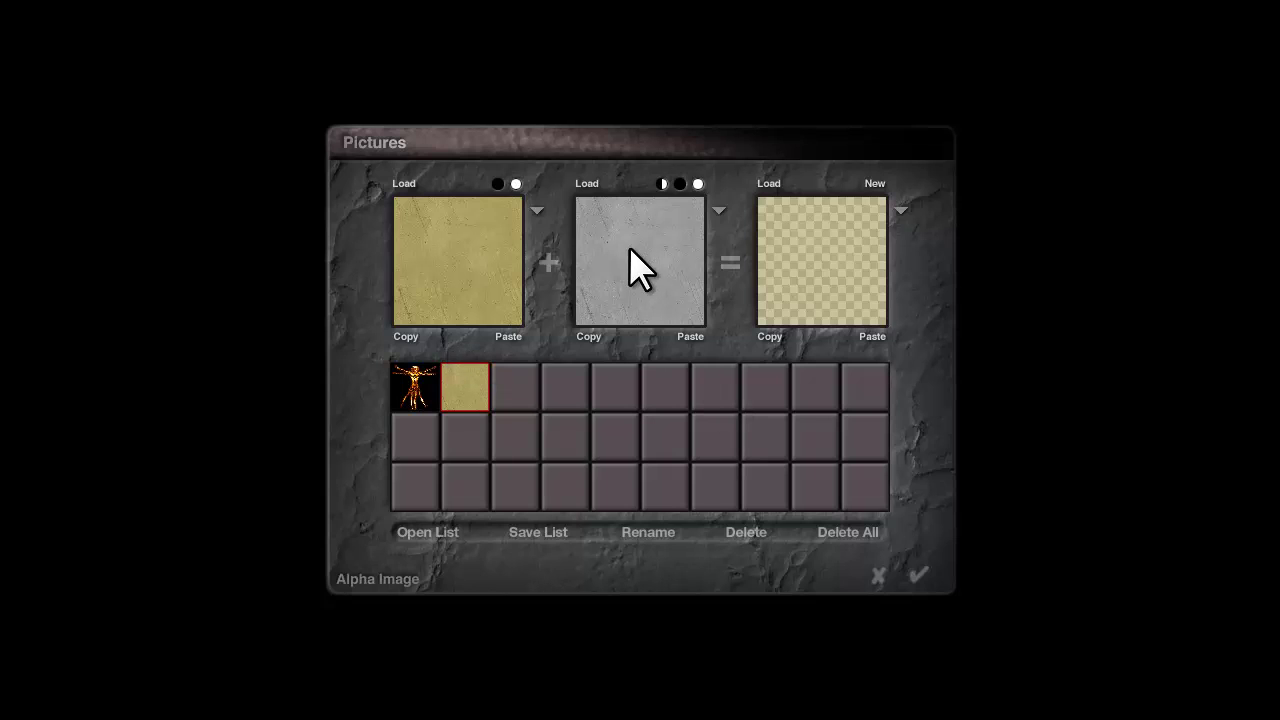
click(920, 576)
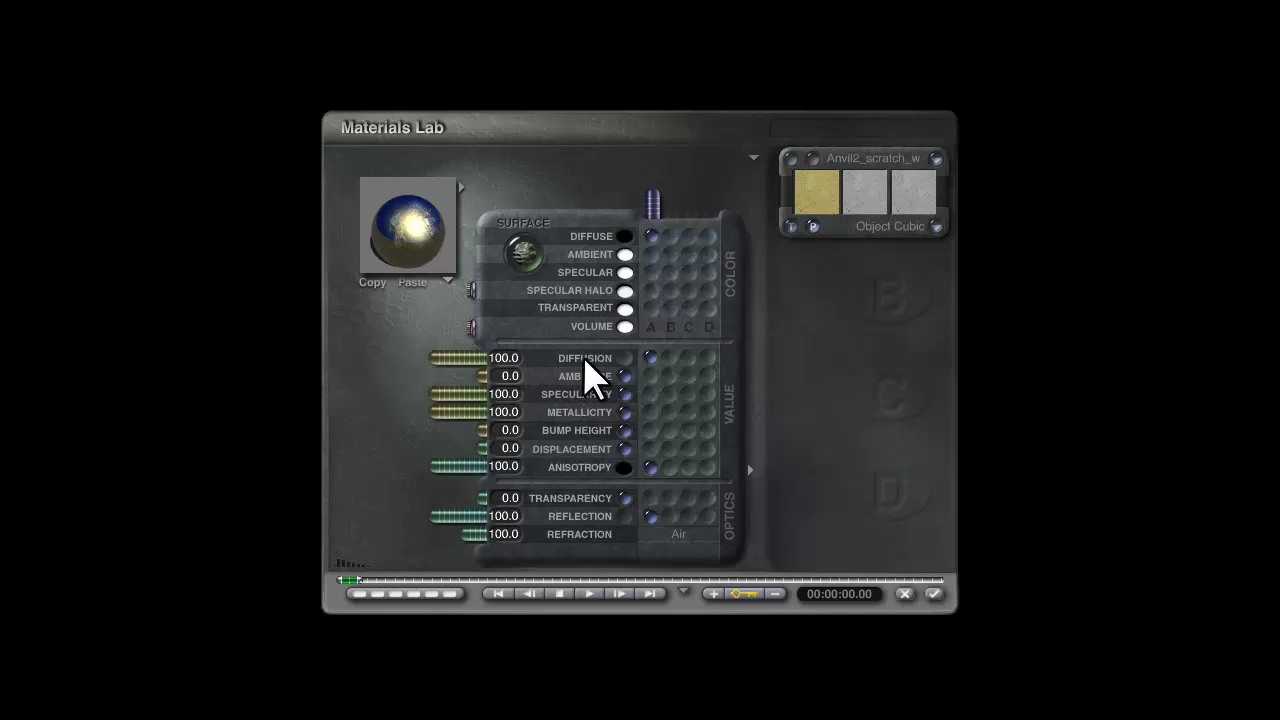
drag(621, 241, 634, 251)
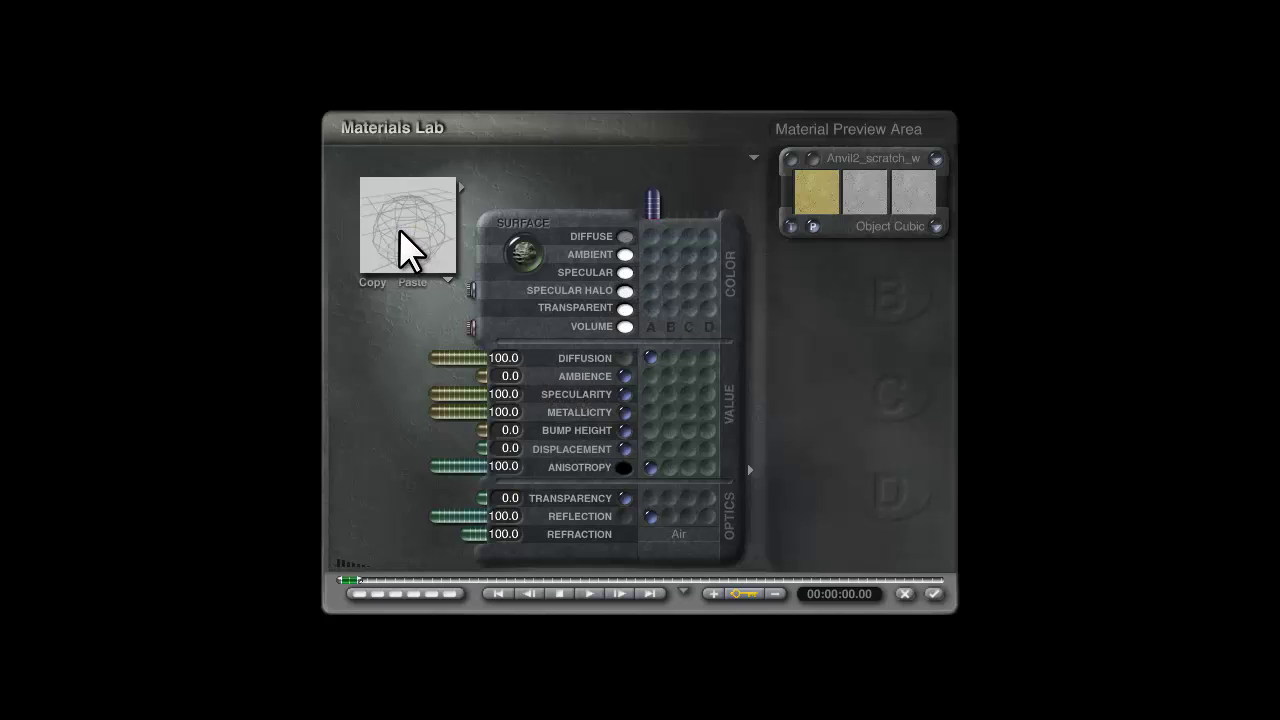
click(625, 238)
drag(665, 366, 820, 410)
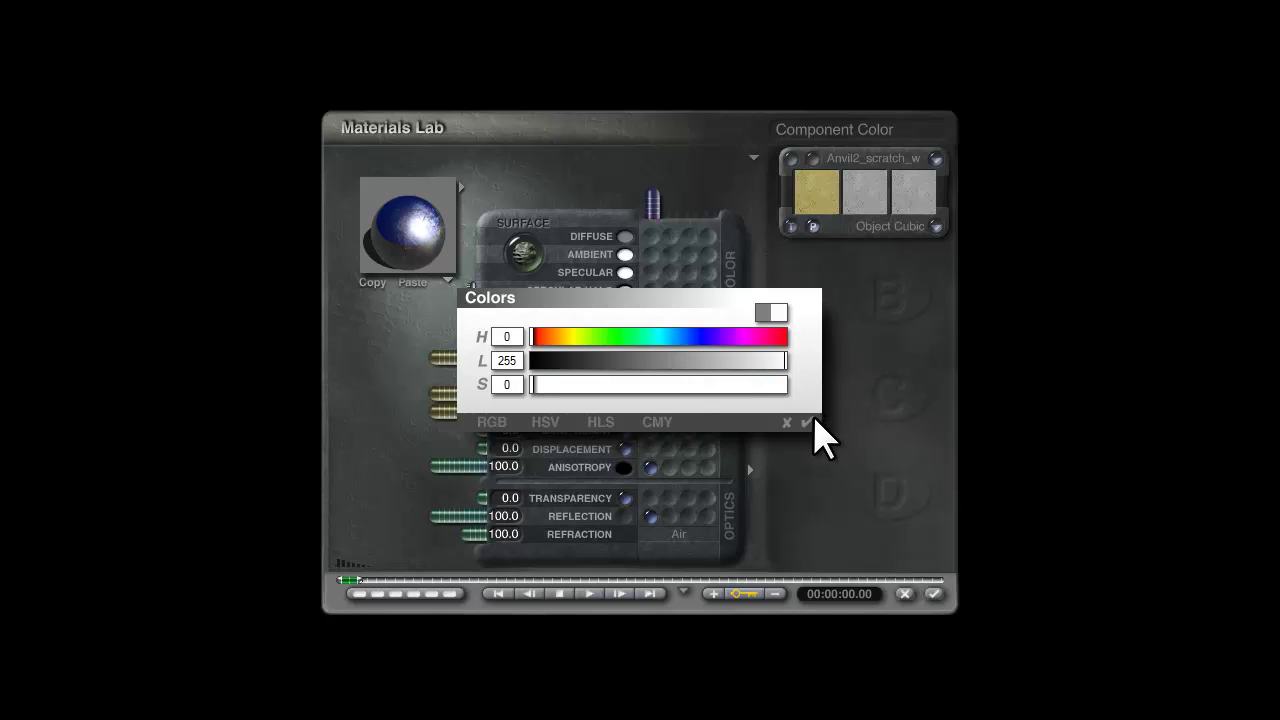
click(808, 422)
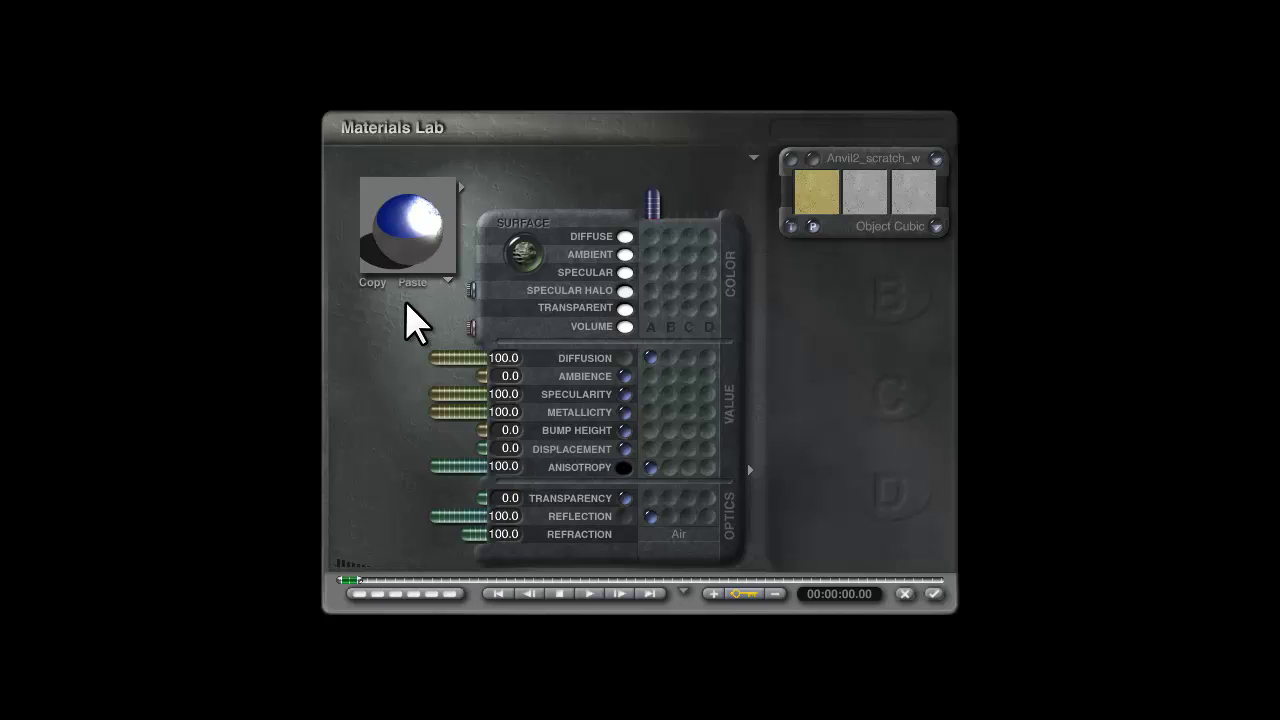
Lower the material's Reflection to 50 and apply it to the ground
click(503, 517)
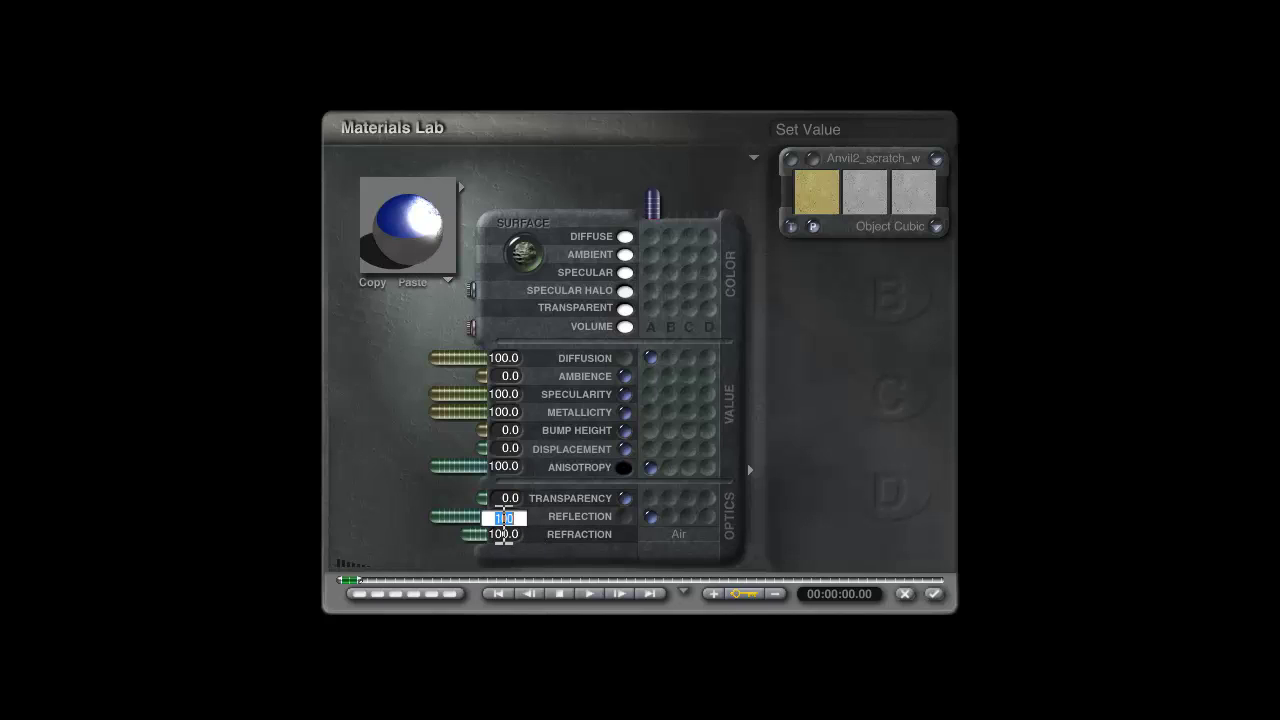
text(50)
key(Return)
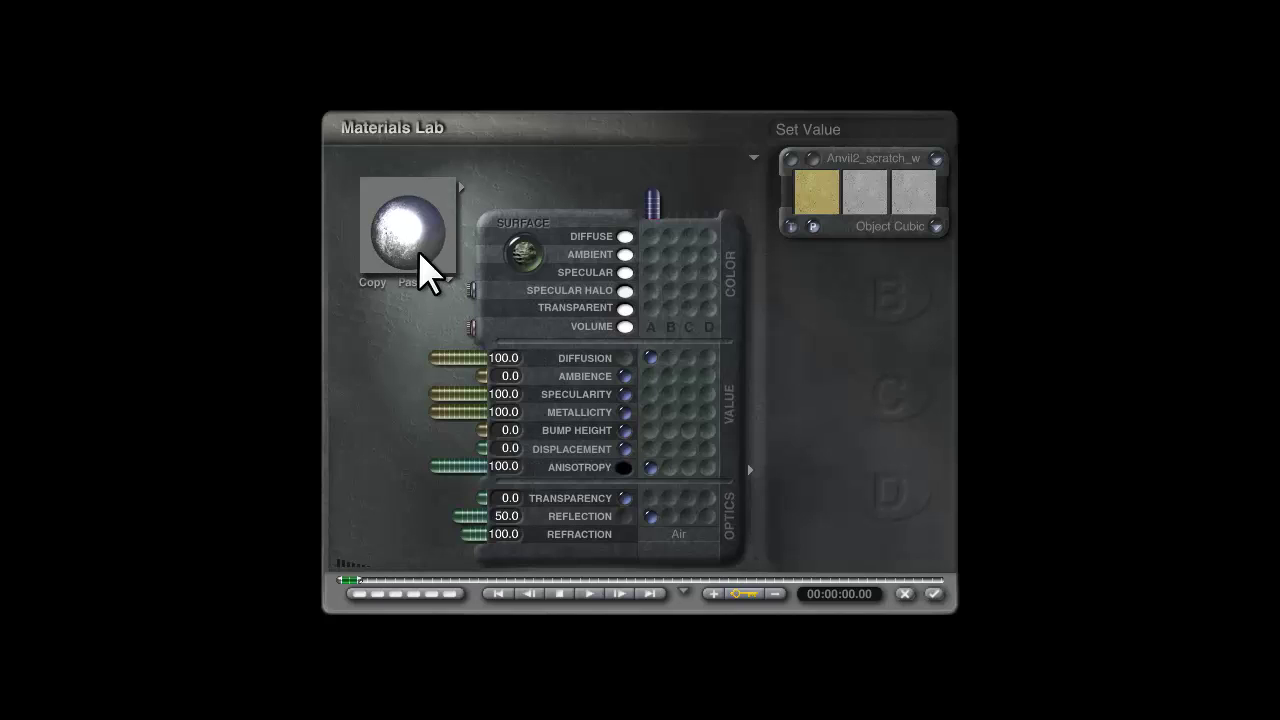
click(933, 594)
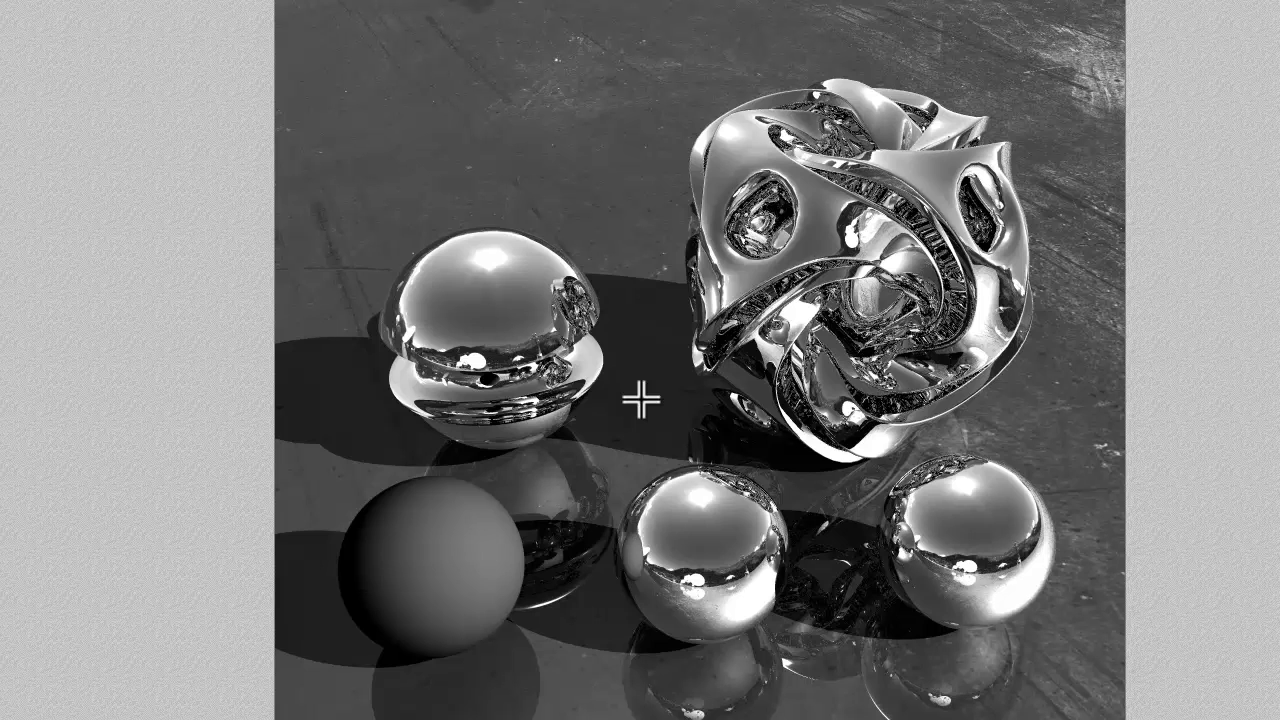
Dismiss the finished chrome-sphere render and return to the wireframe scene
click(642, 323)
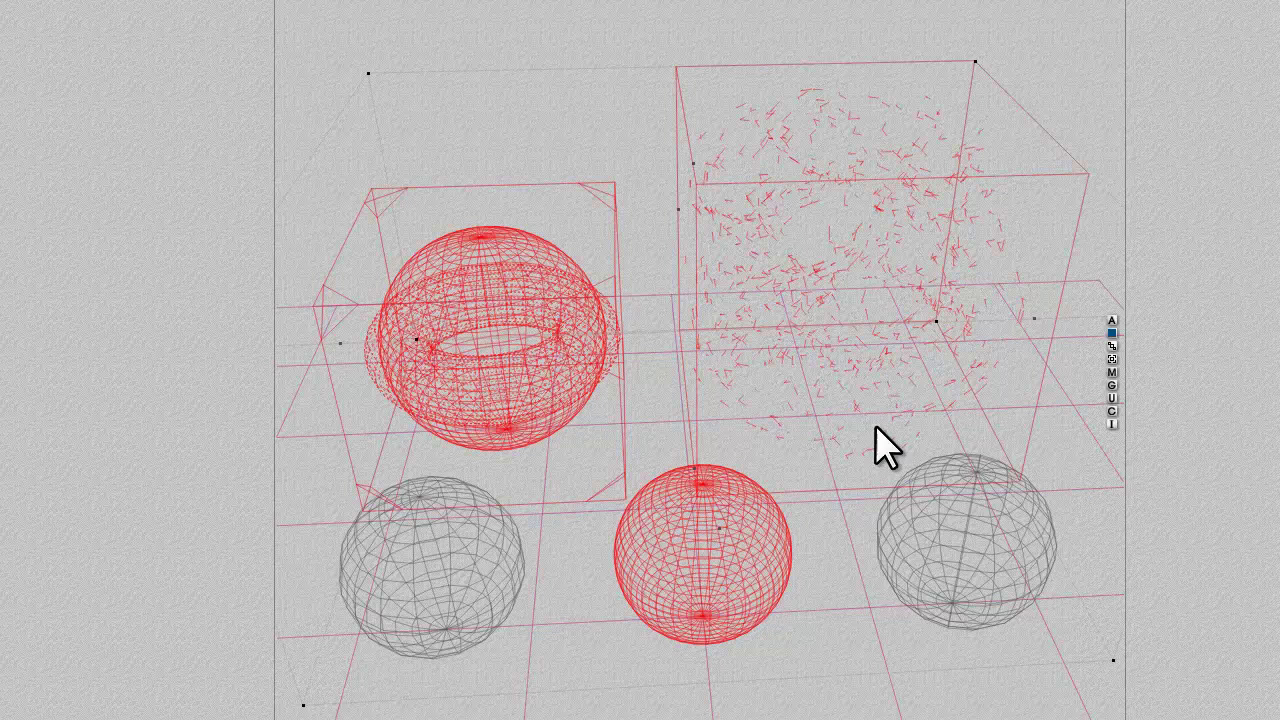
In the Materials Lab, drive the material's Reflection from texture channel A
click(1110, 370)
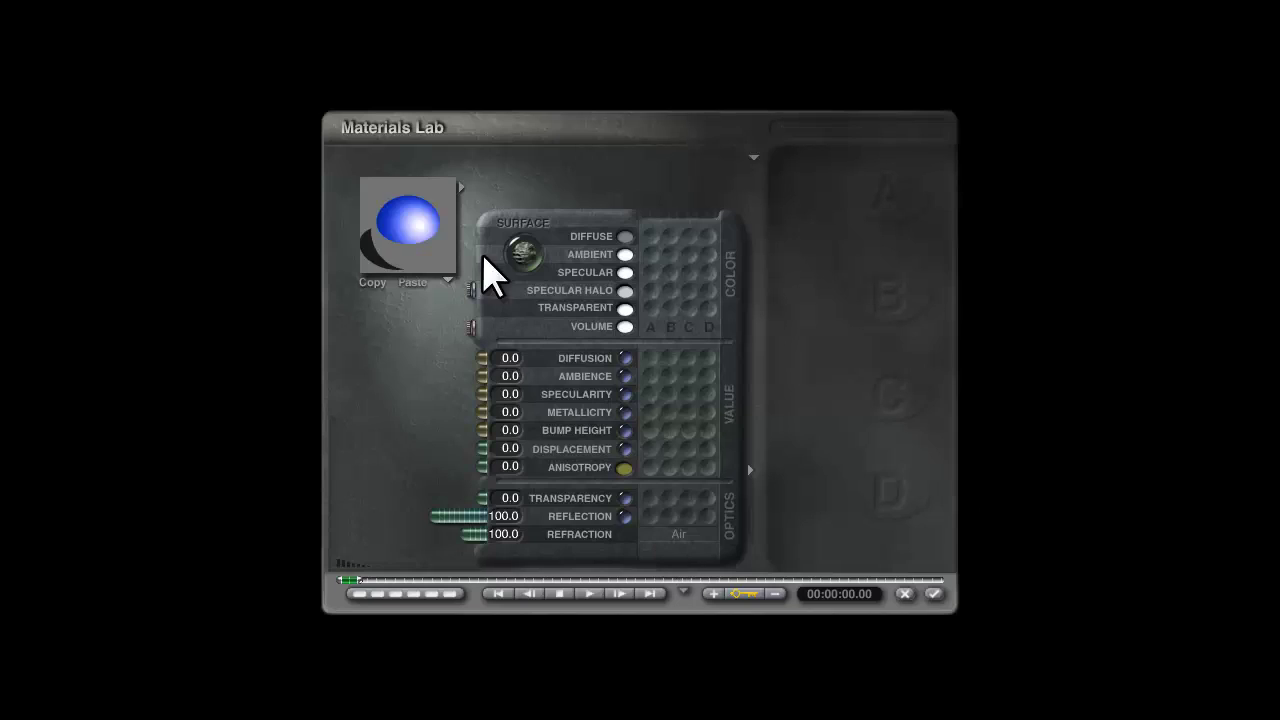
click(423, 242)
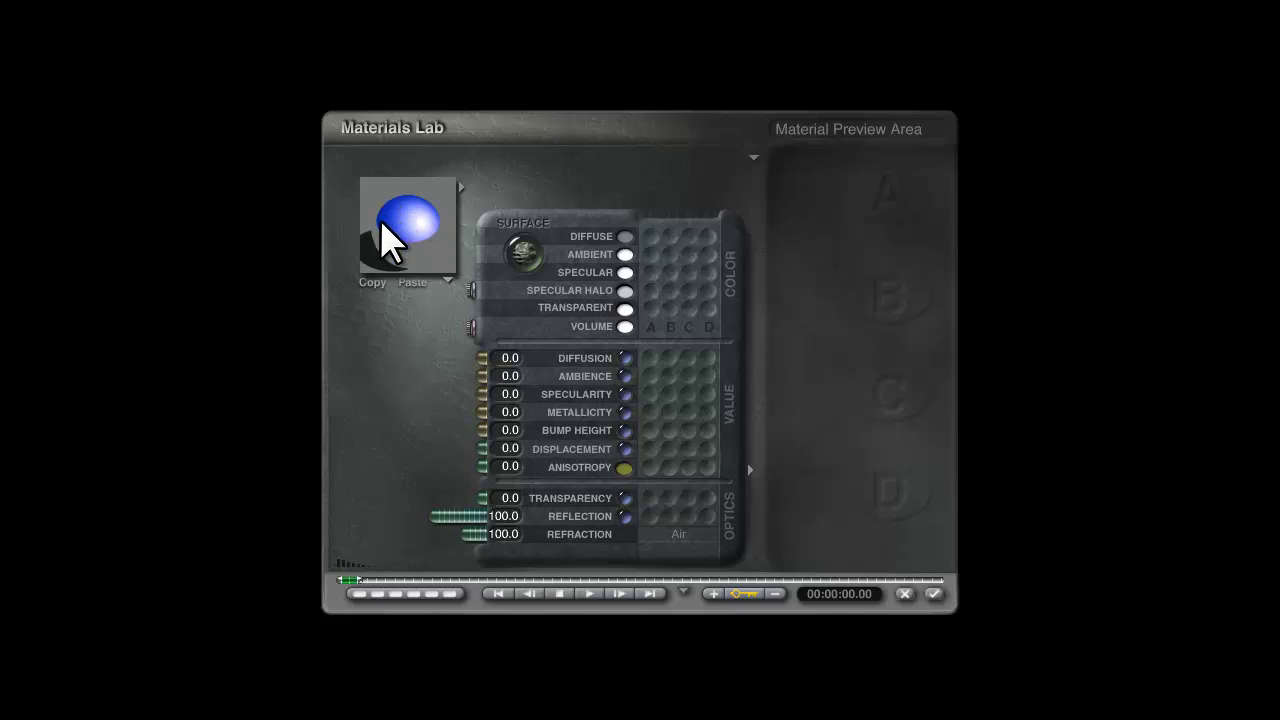
click(651, 516)
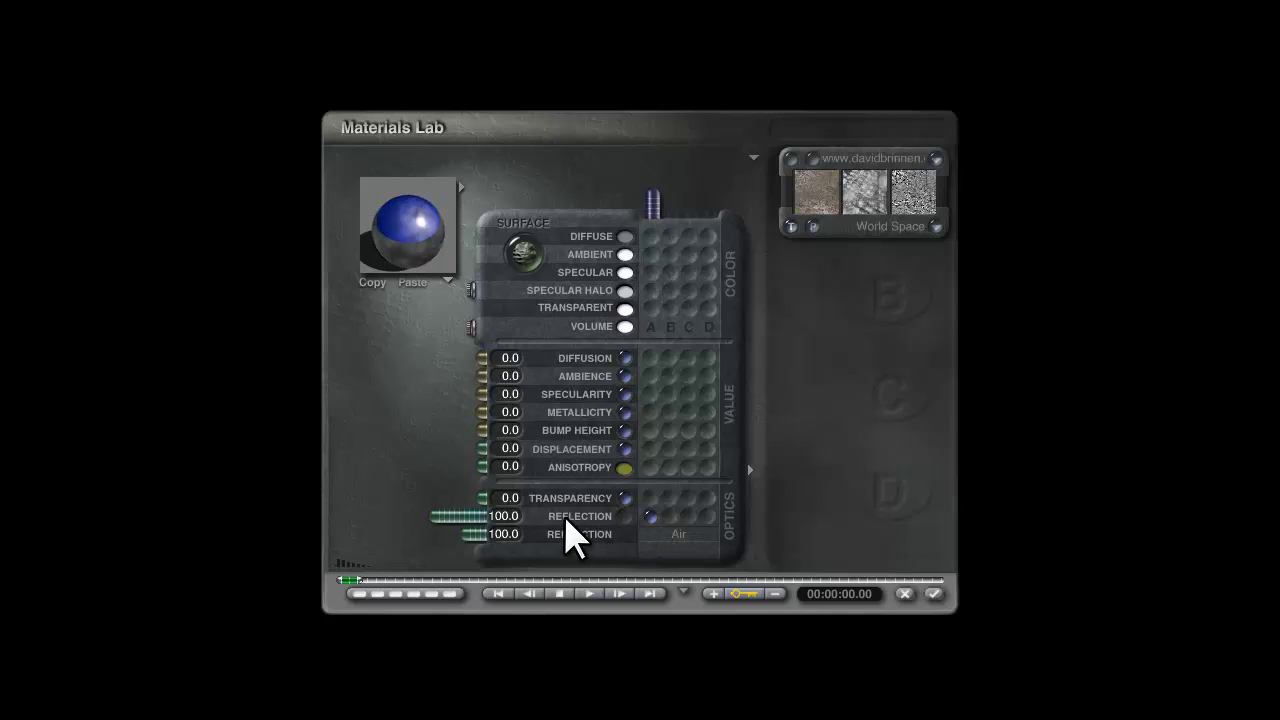
Load the Basic CheckBlue texture into channel A and open it in the Deep Texture Editor
click(873, 157)
drag(435, 374, 435, 392)
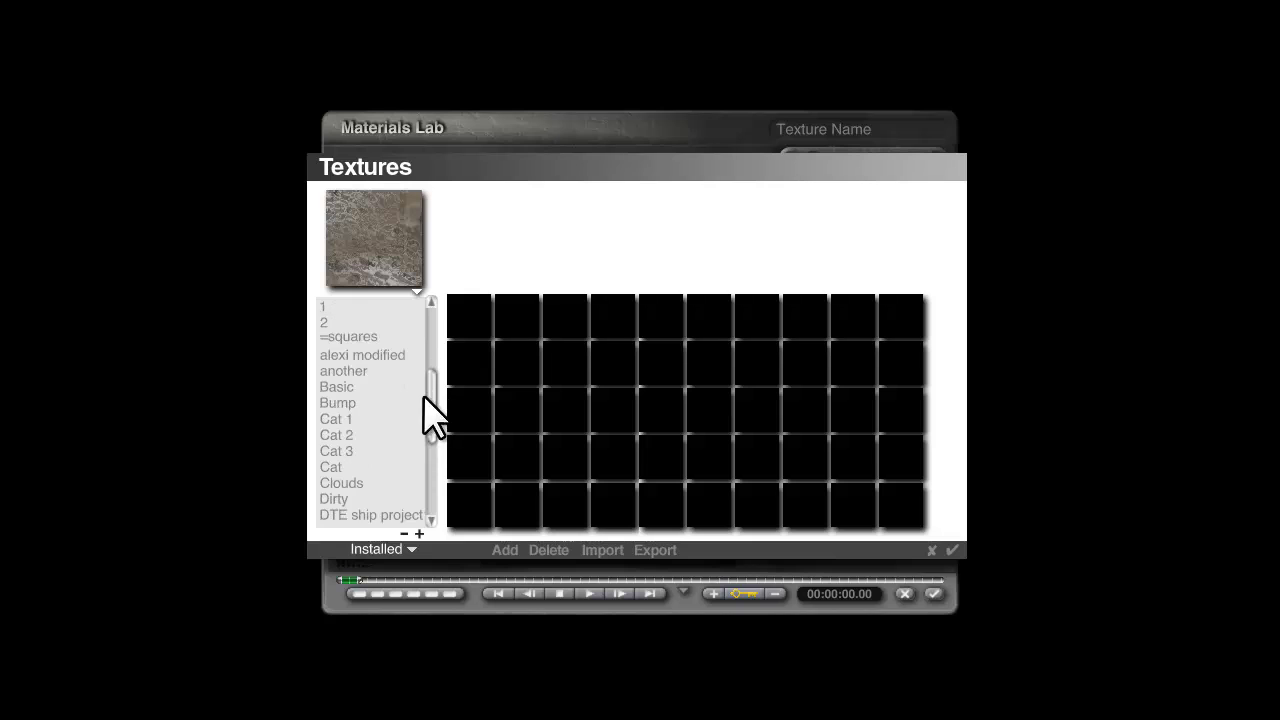
click(345, 390)
click(805, 409)
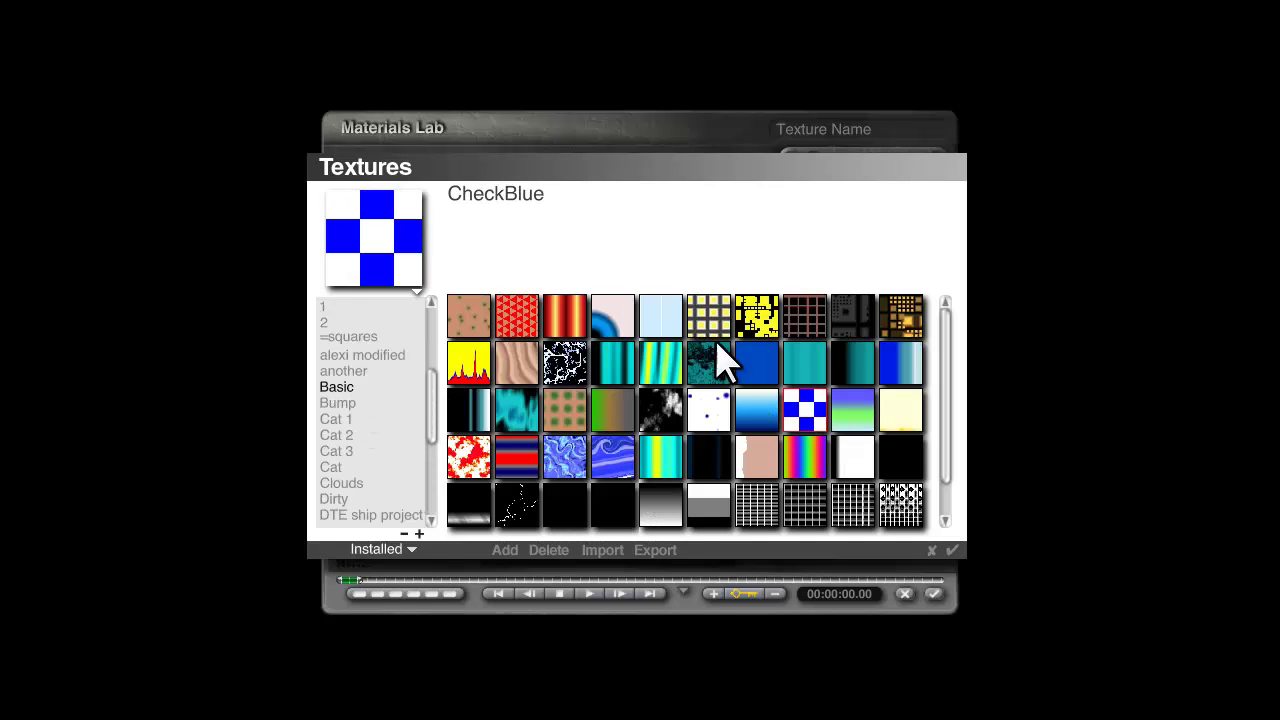
click(951, 550)
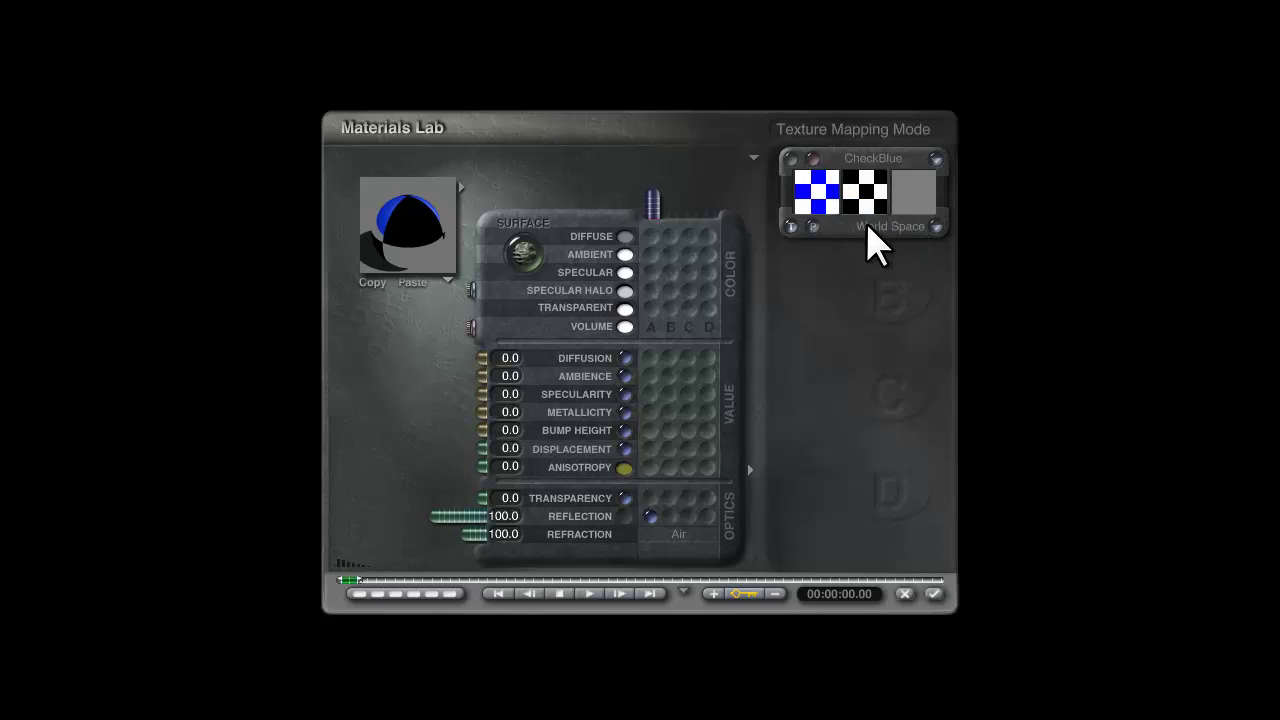
click(812, 160)
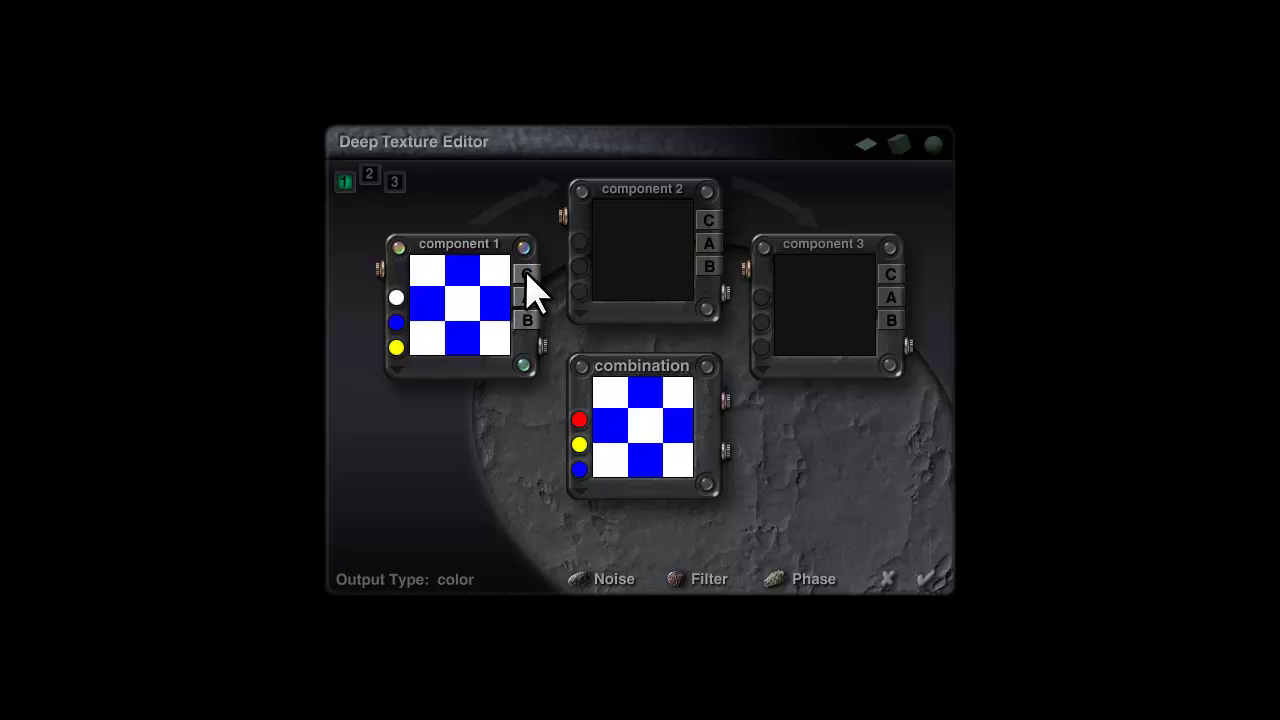
Switch component 1 to its Alpha output and reveal its noise, filter and phase sliders
click(527, 297)
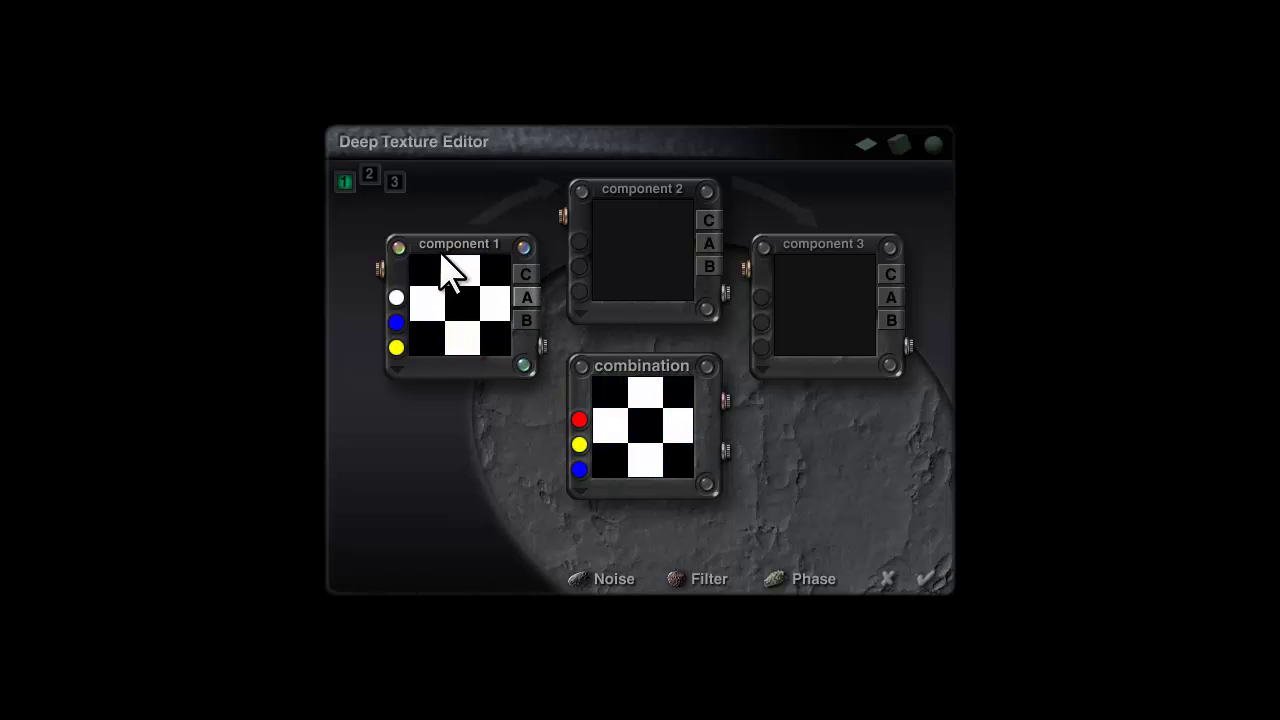
click(400, 249)
click(523, 248)
click(525, 367)
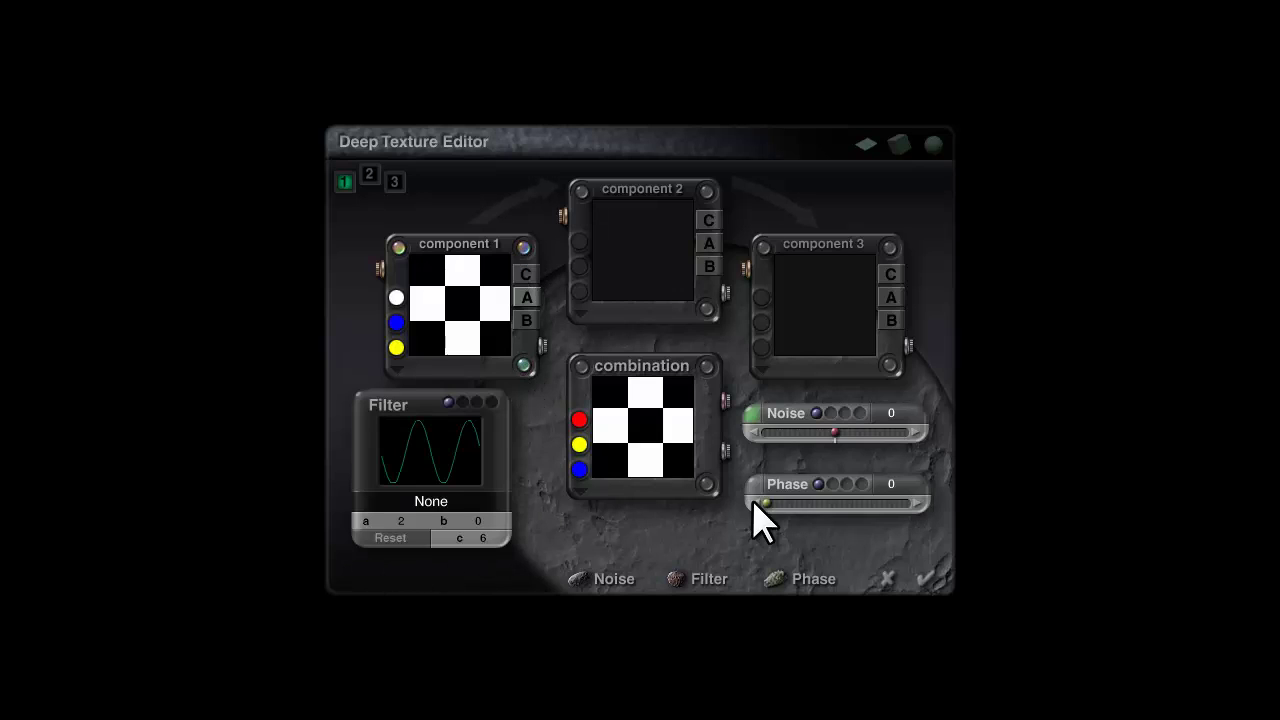
Give component 1 Distance Squared noise in Minimum mode with 1 octave, then copy it to component 2
click(752, 416)
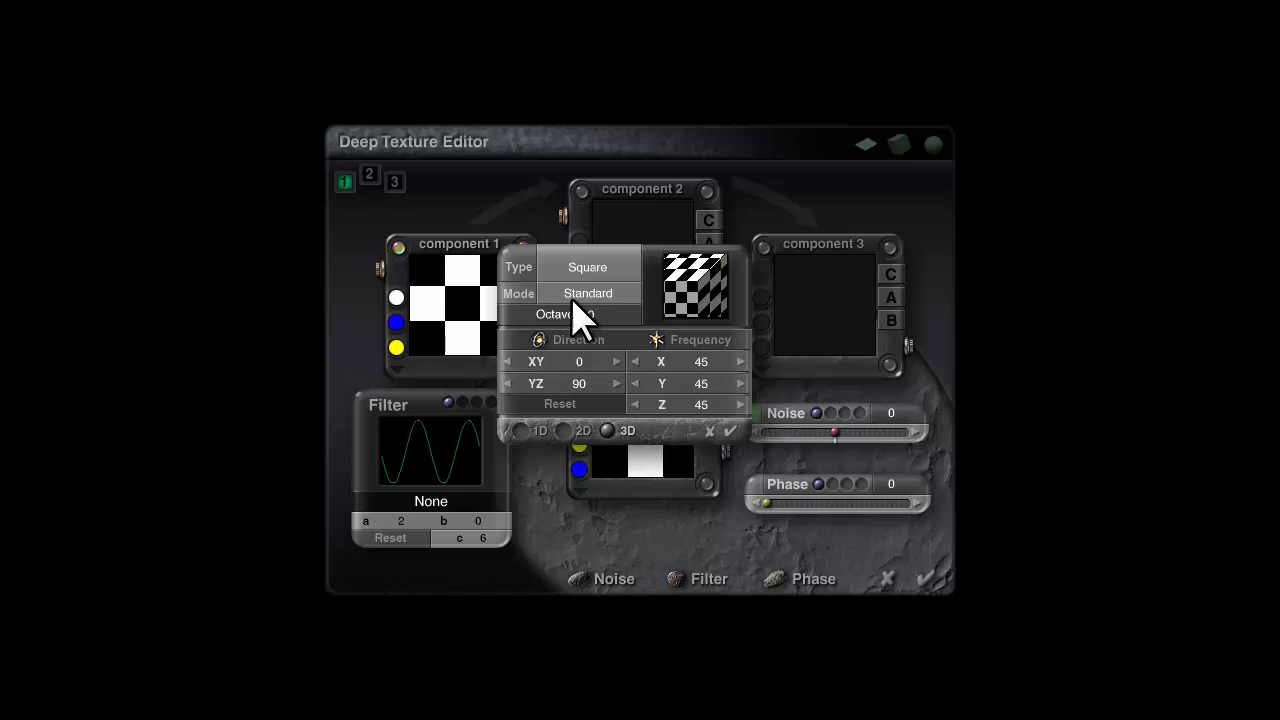
click(600, 268)
scroll(690, 432, down, 7)
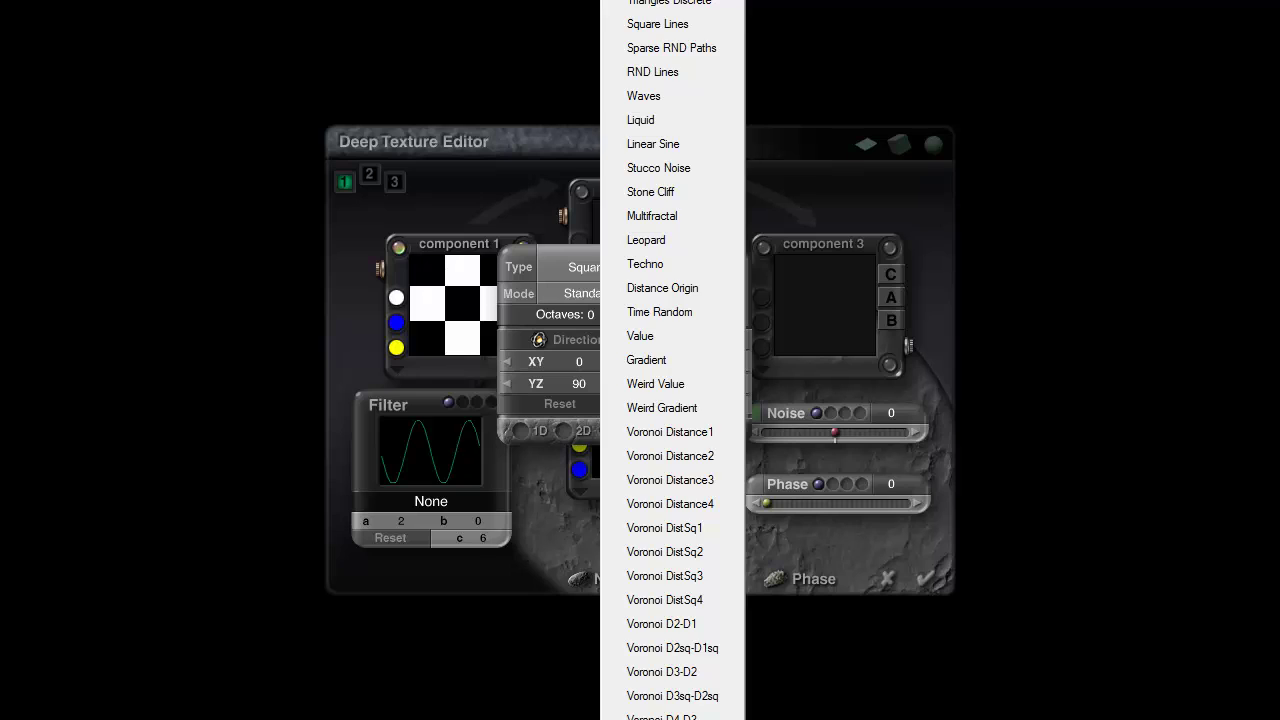
click(670, 432)
click(599, 293)
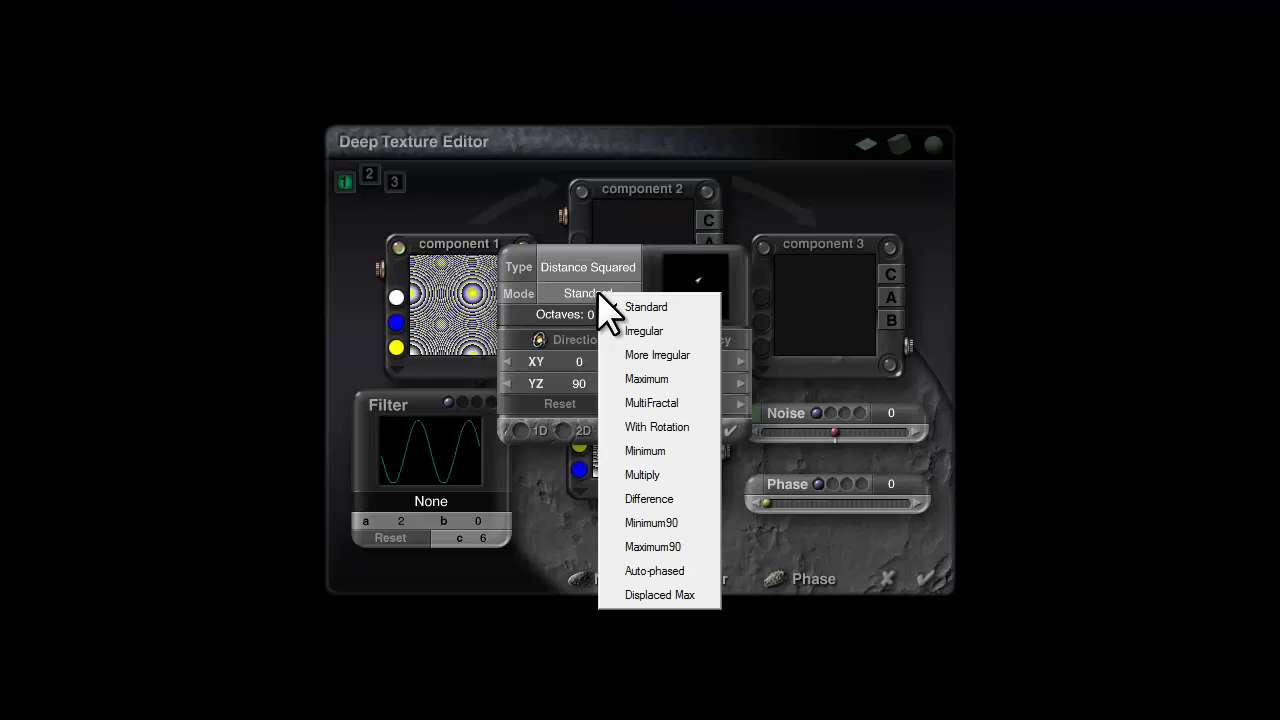
click(655, 451)
drag(590, 314, 650, 339)
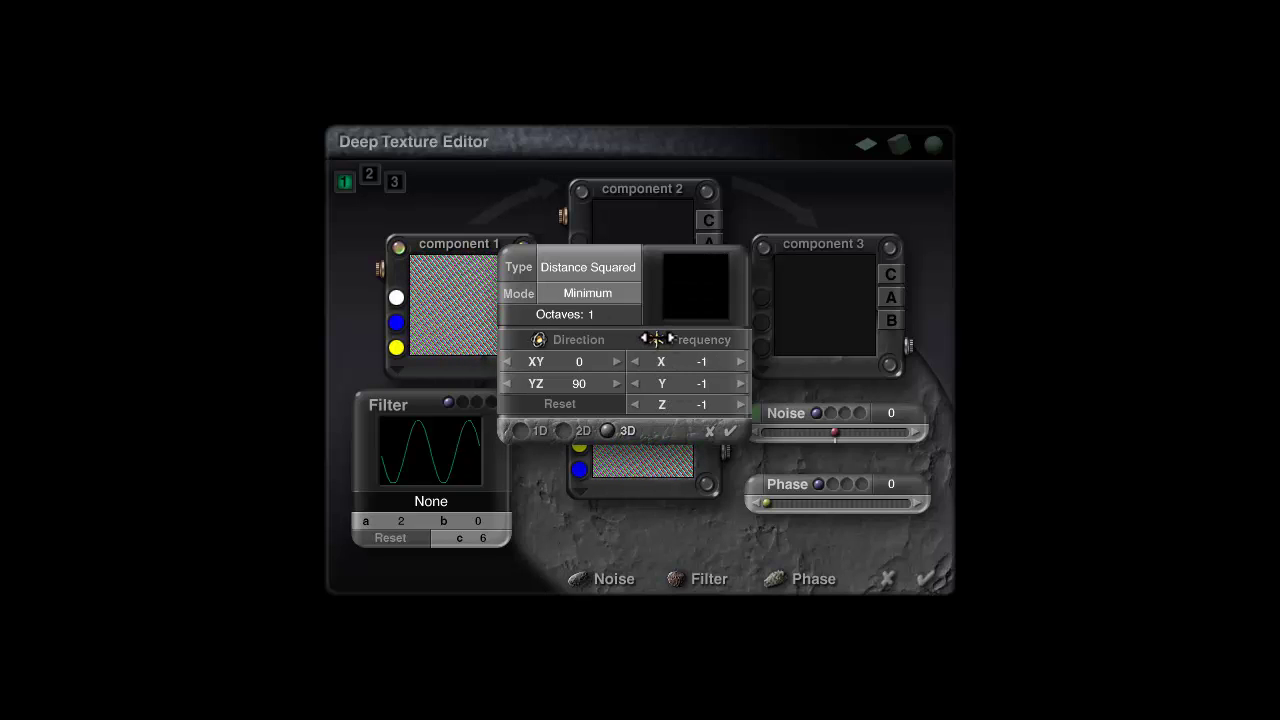
click(731, 431)
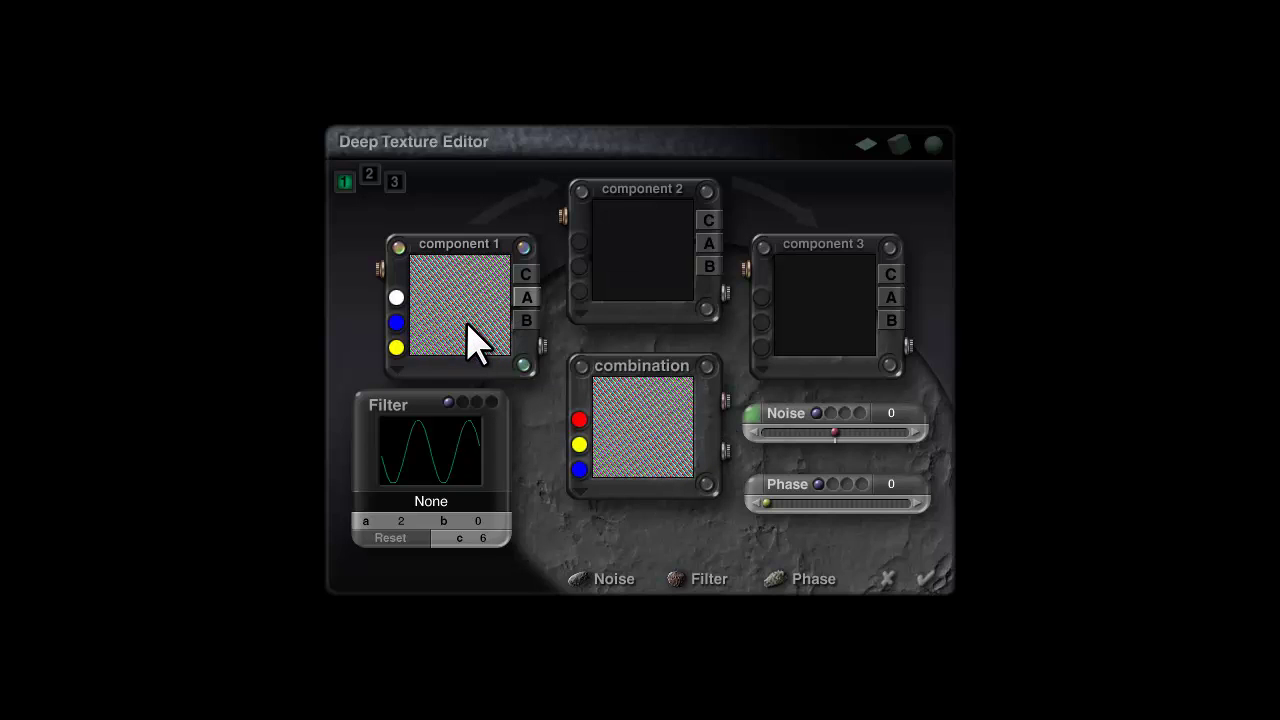
drag(470, 345, 645, 288)
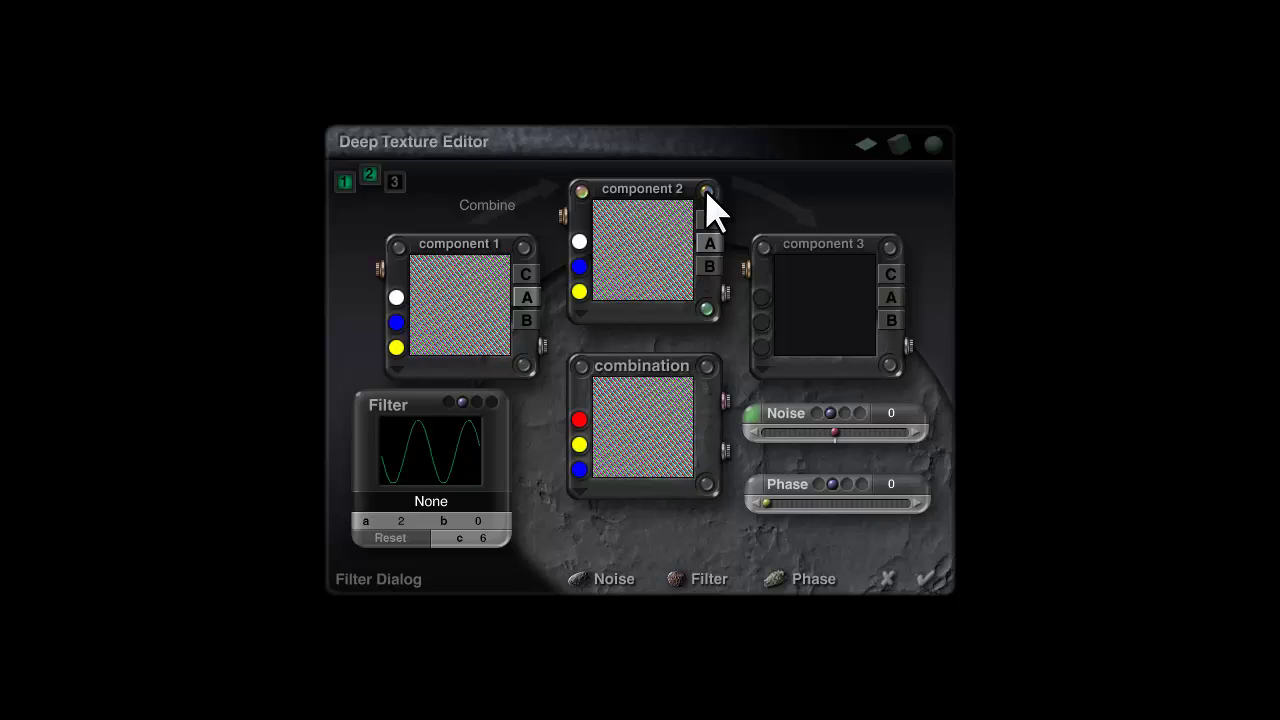
Blend components 1 and 2 by Difference and set component 2's noise type to Nothing
click(500, 206)
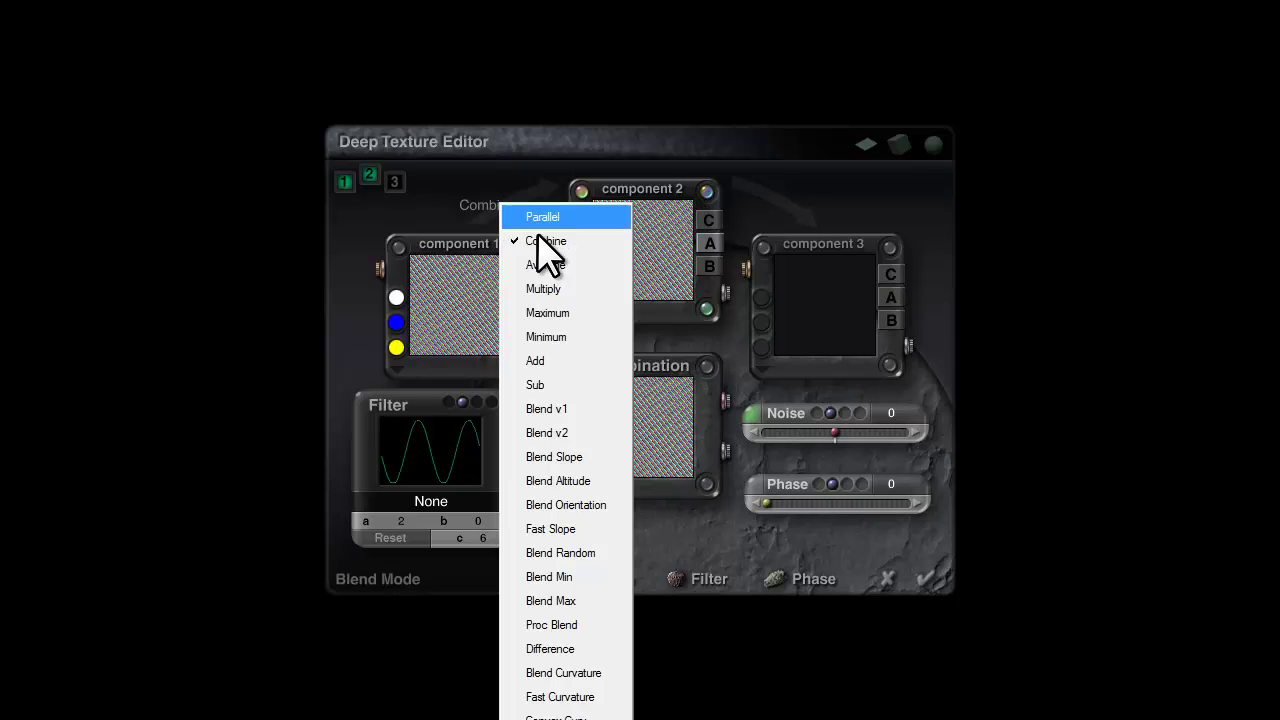
click(558, 647)
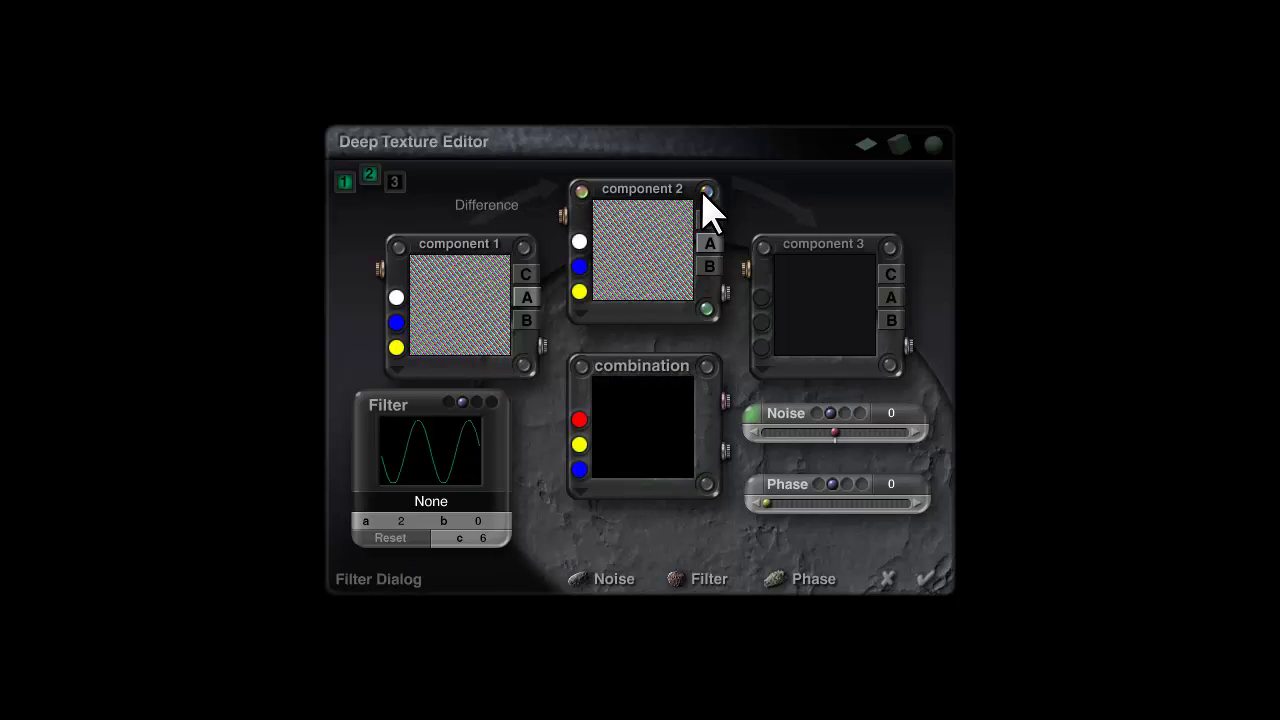
click(756, 414)
click(580, 268)
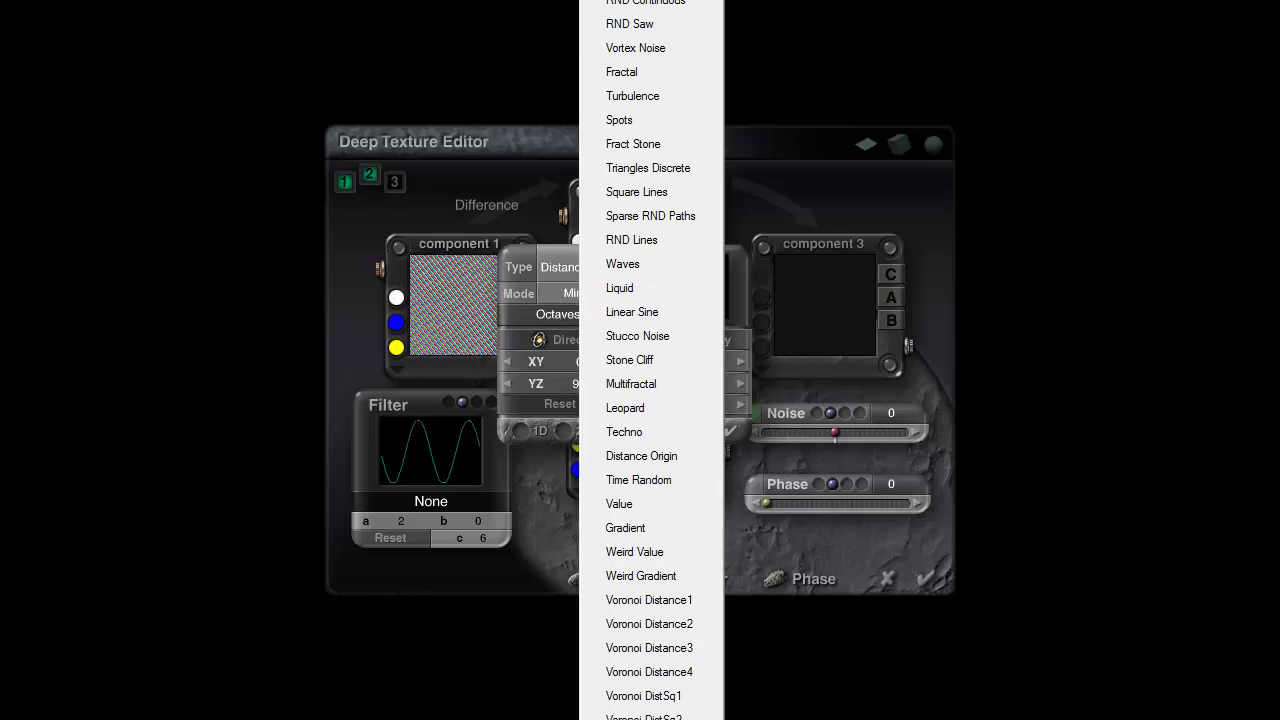
click(640, 130)
Set component 2's noise mode back to Standard and copy component 2 into component 3
click(582, 300)
click(610, 309)
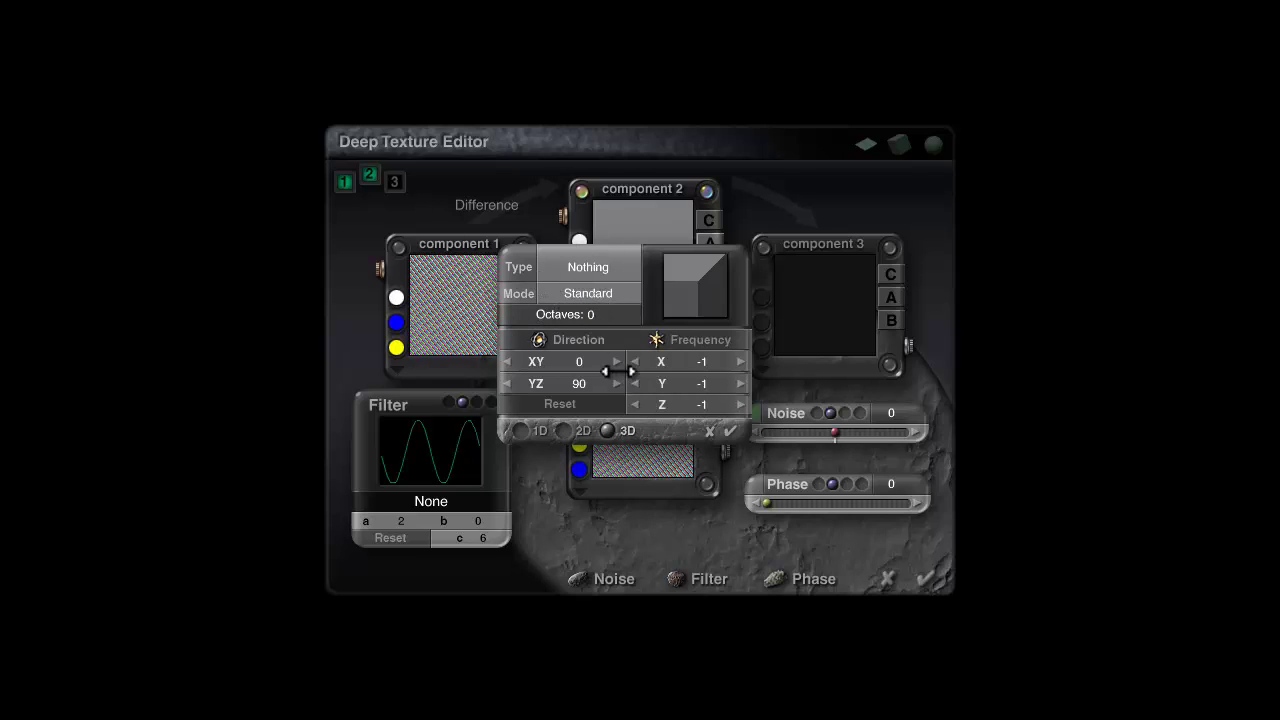
click(732, 431)
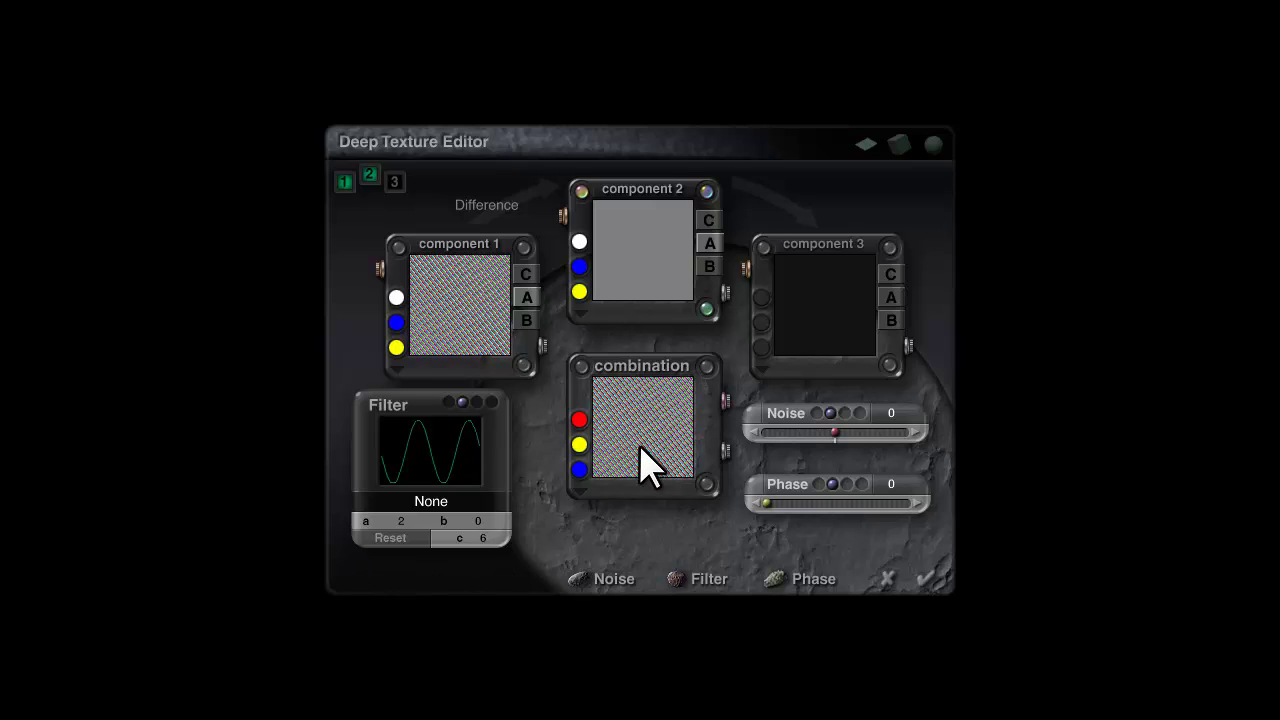
drag(636, 242, 826, 294)
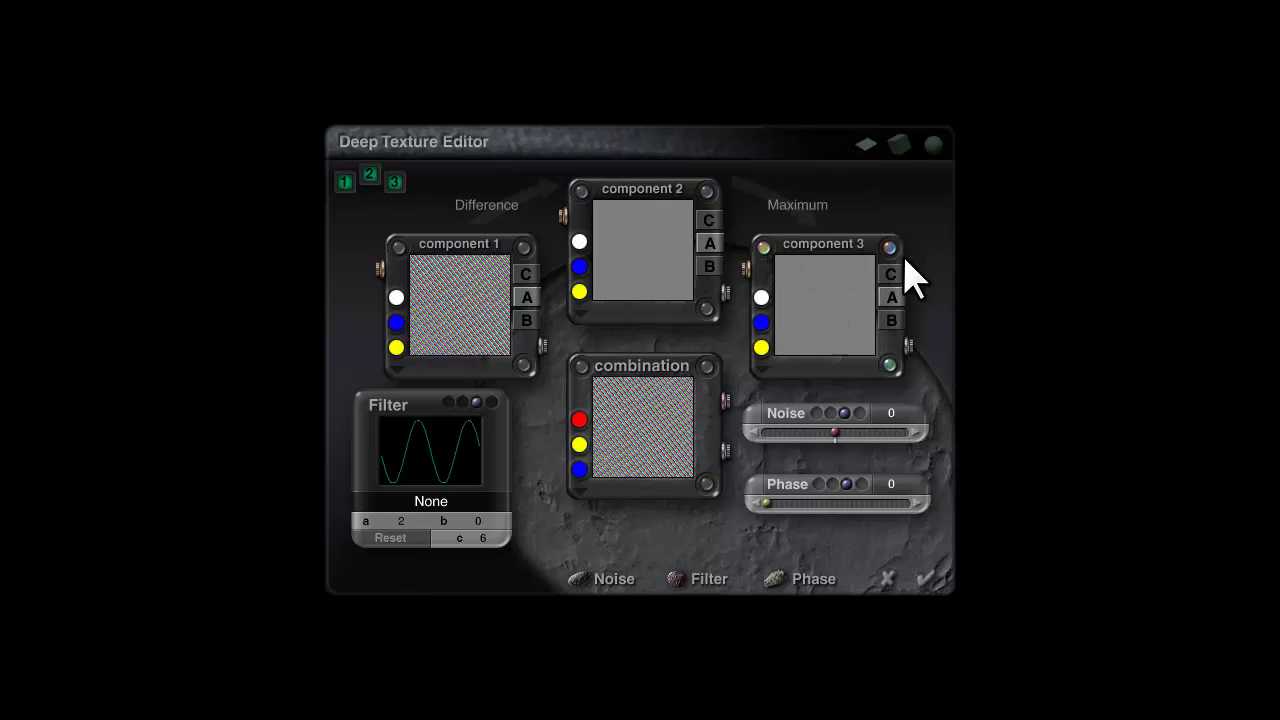
Blend component 3 by Multiply and apply a reset Sin(aX)+b filter with b lowered to about -0.5
click(796, 208)
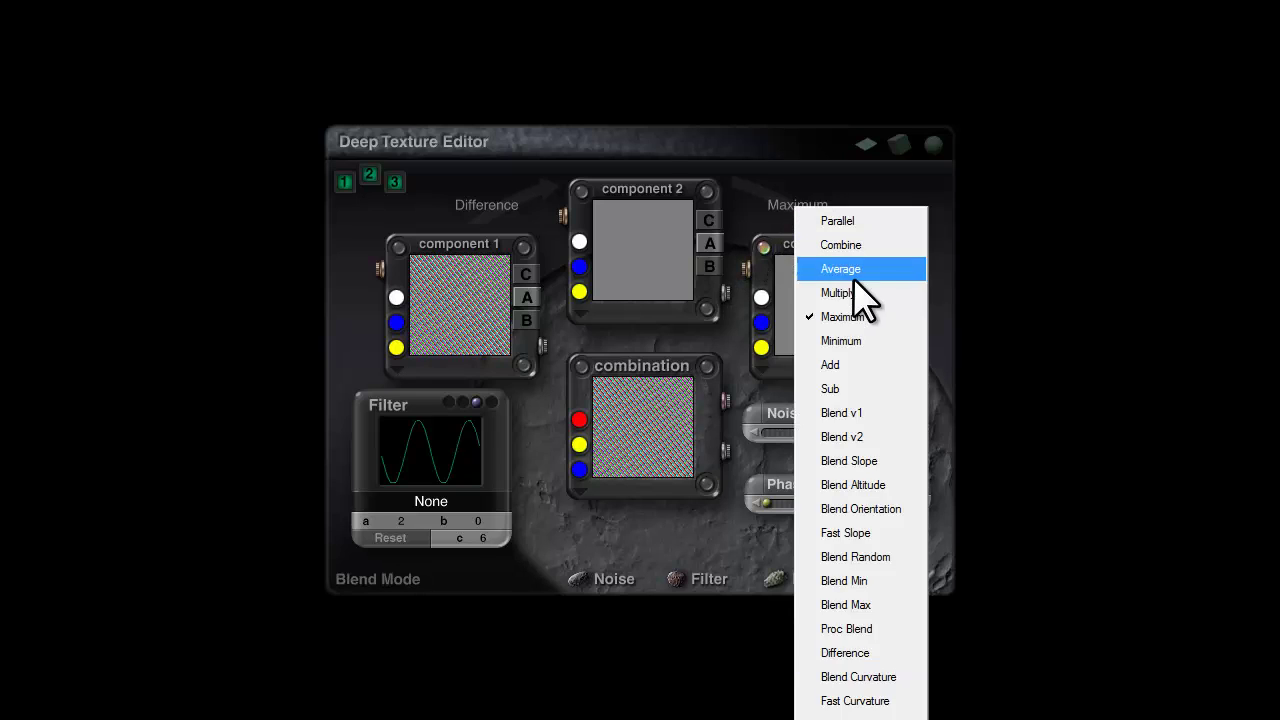
click(840, 293)
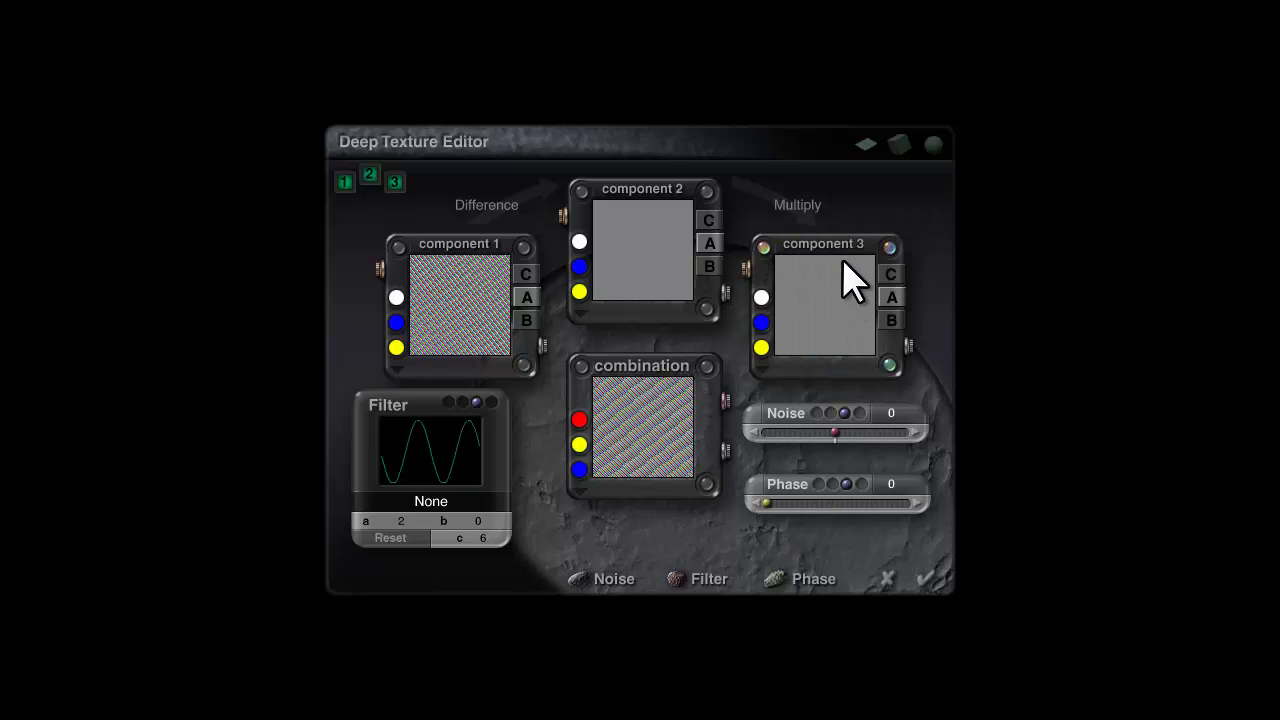
click(428, 503)
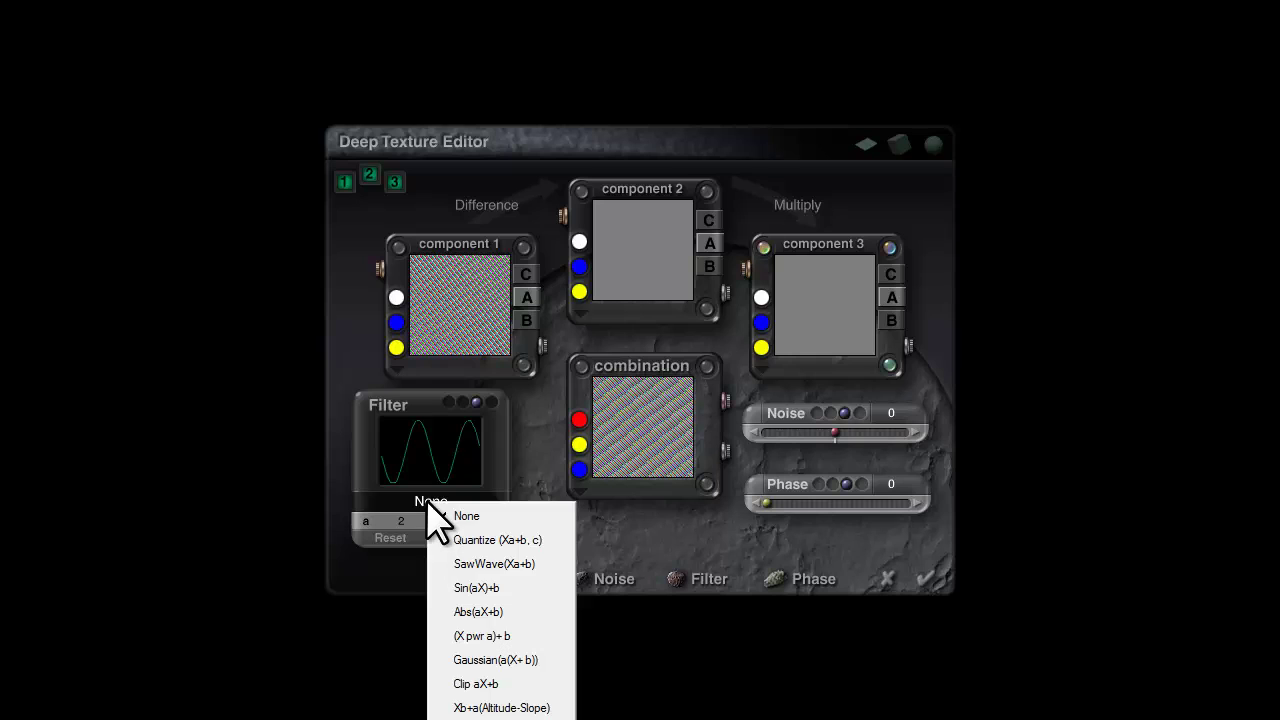
click(476, 584)
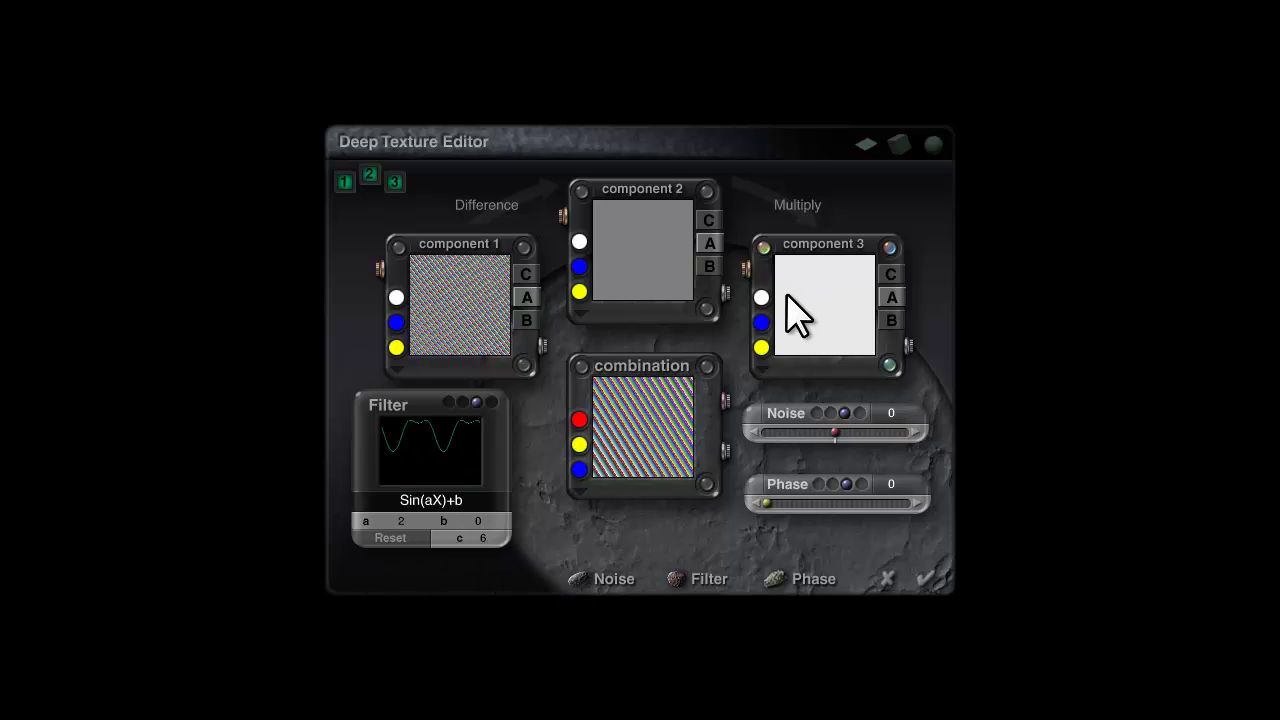
click(388, 540)
drag(472, 522, 378, 524)
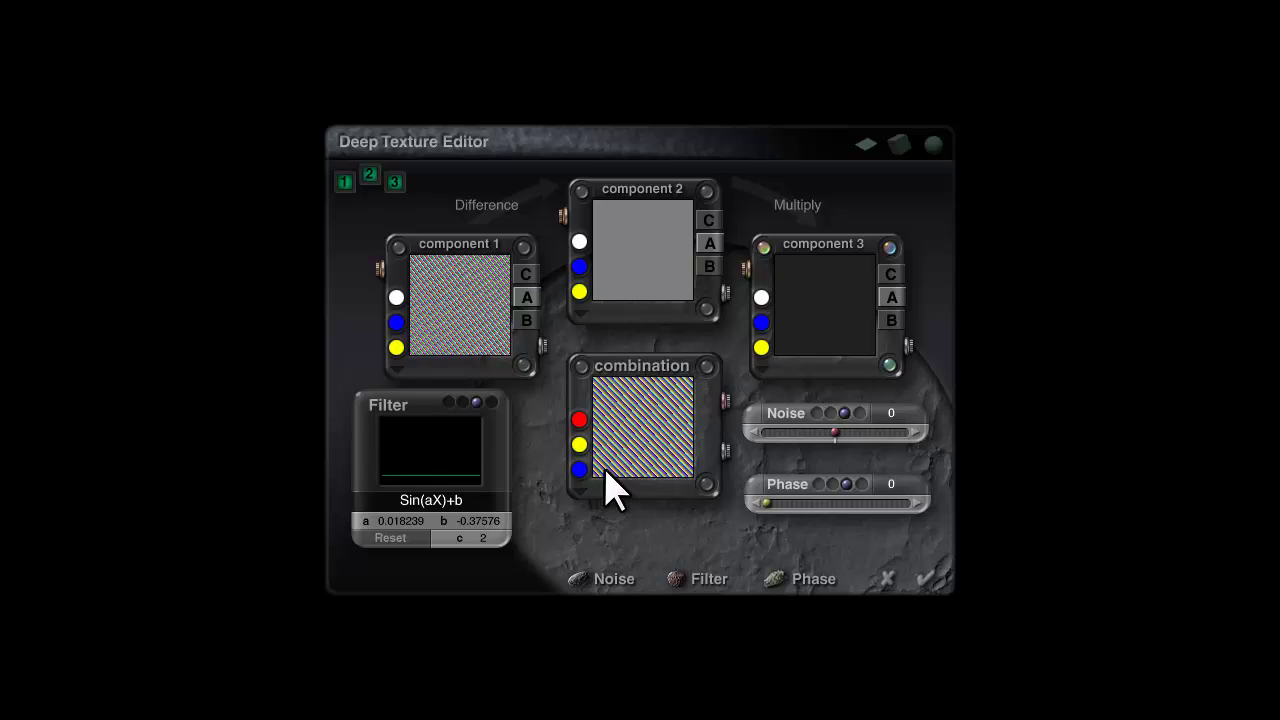
drag(476, 522, 480, 522)
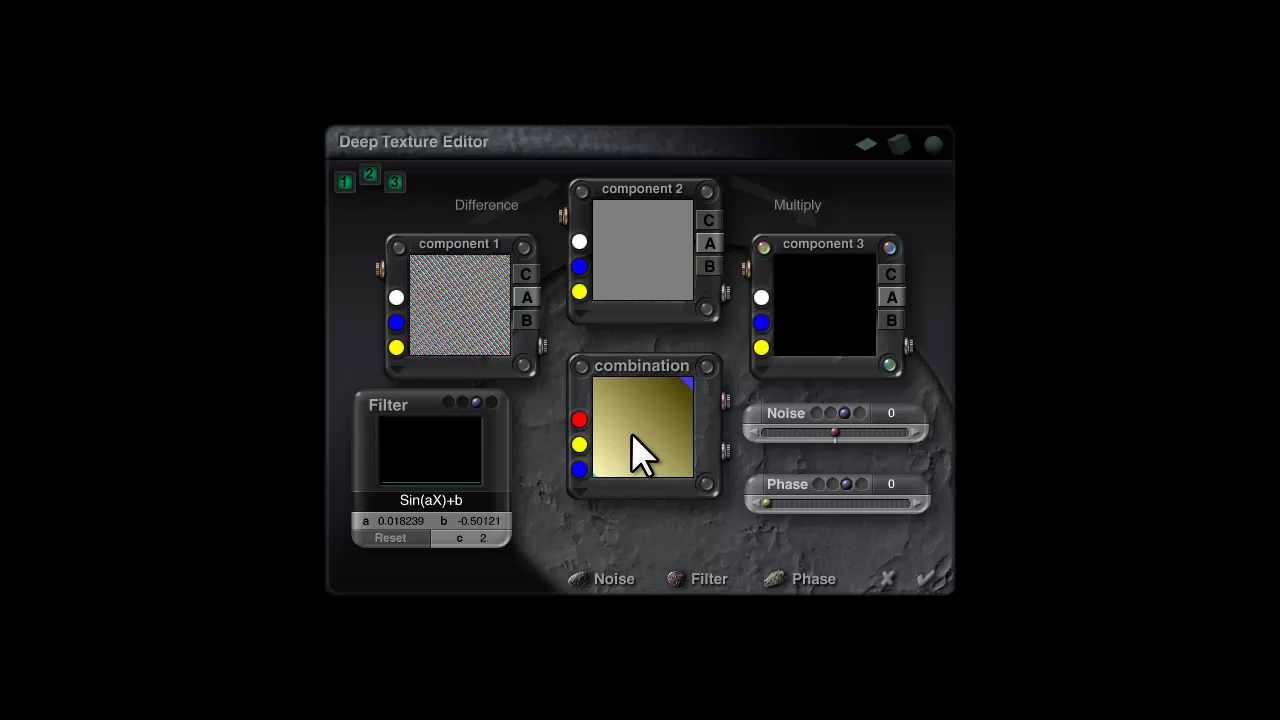
Back in the Materials Lab, check the texture mapping options and set Reflection to 1.0
click(927, 582)
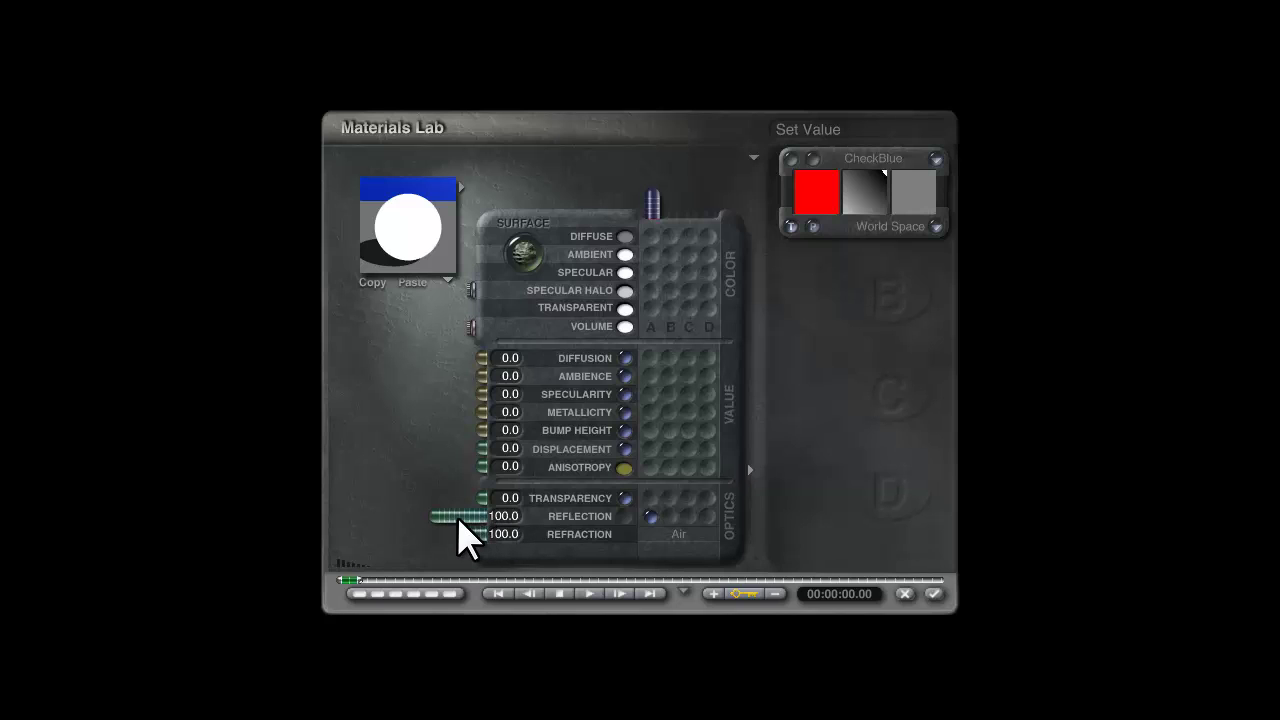
click(936, 226)
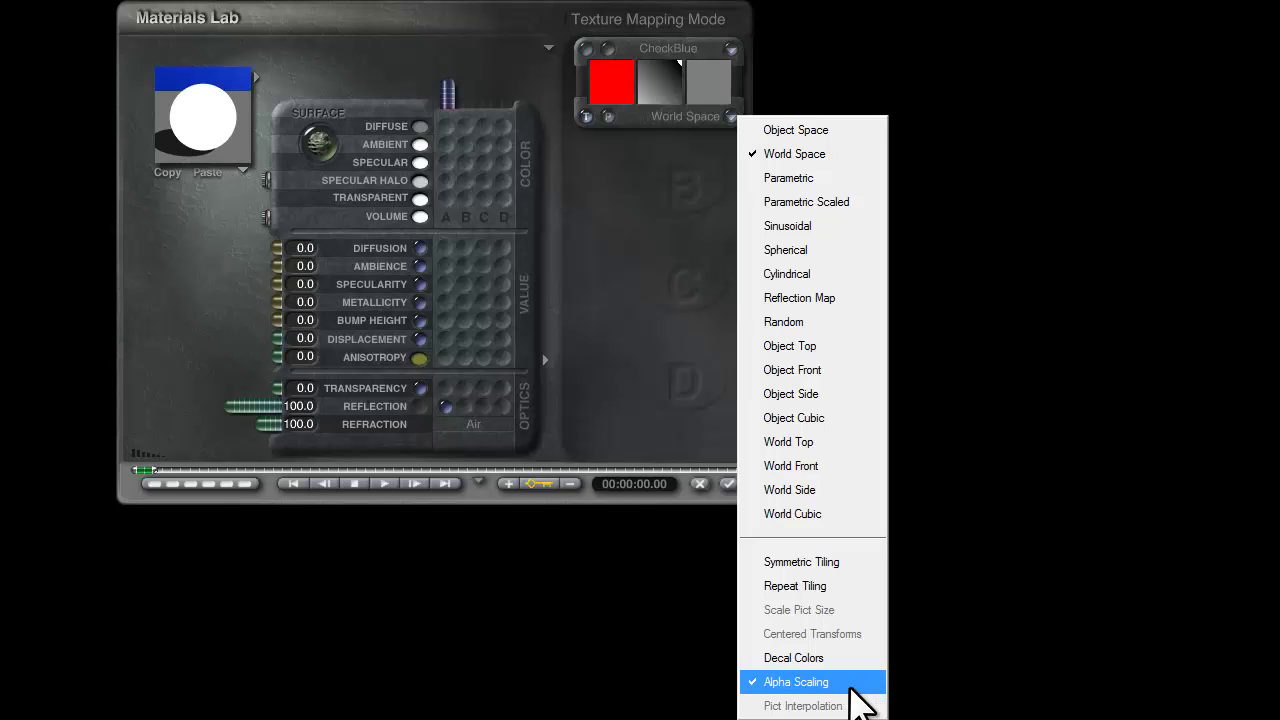
click(855, 687)
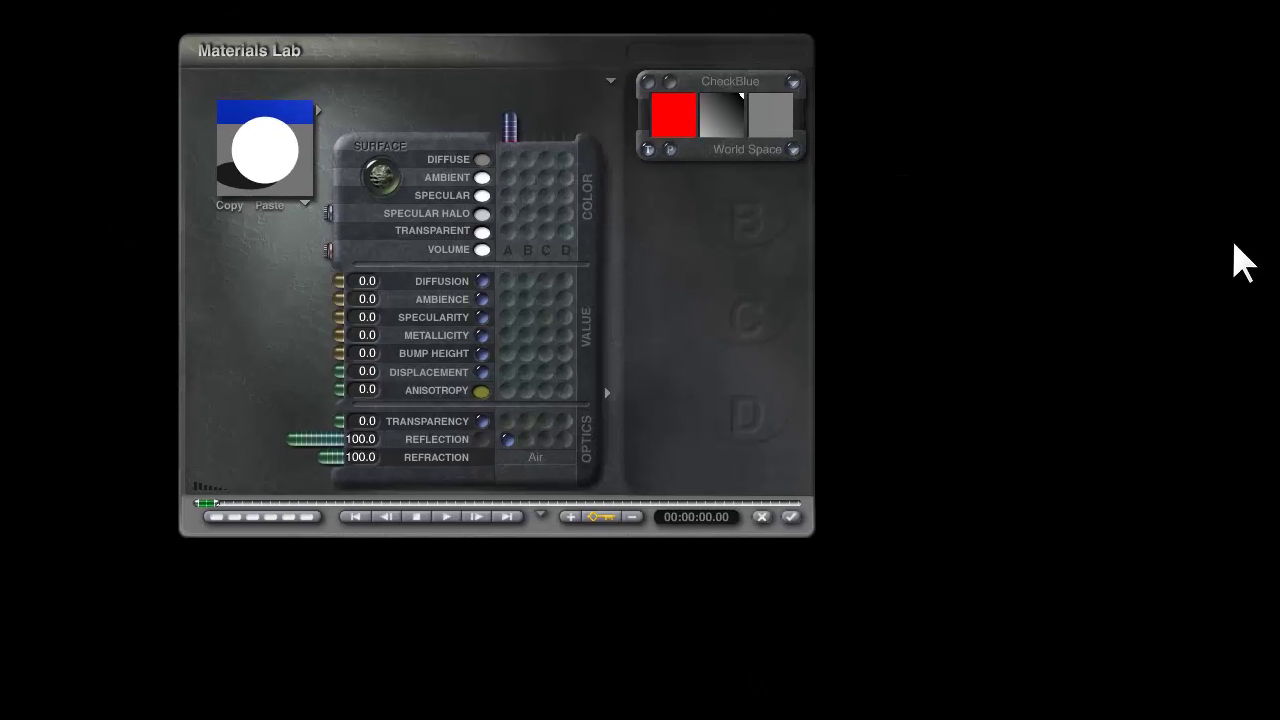
click(300, 408)
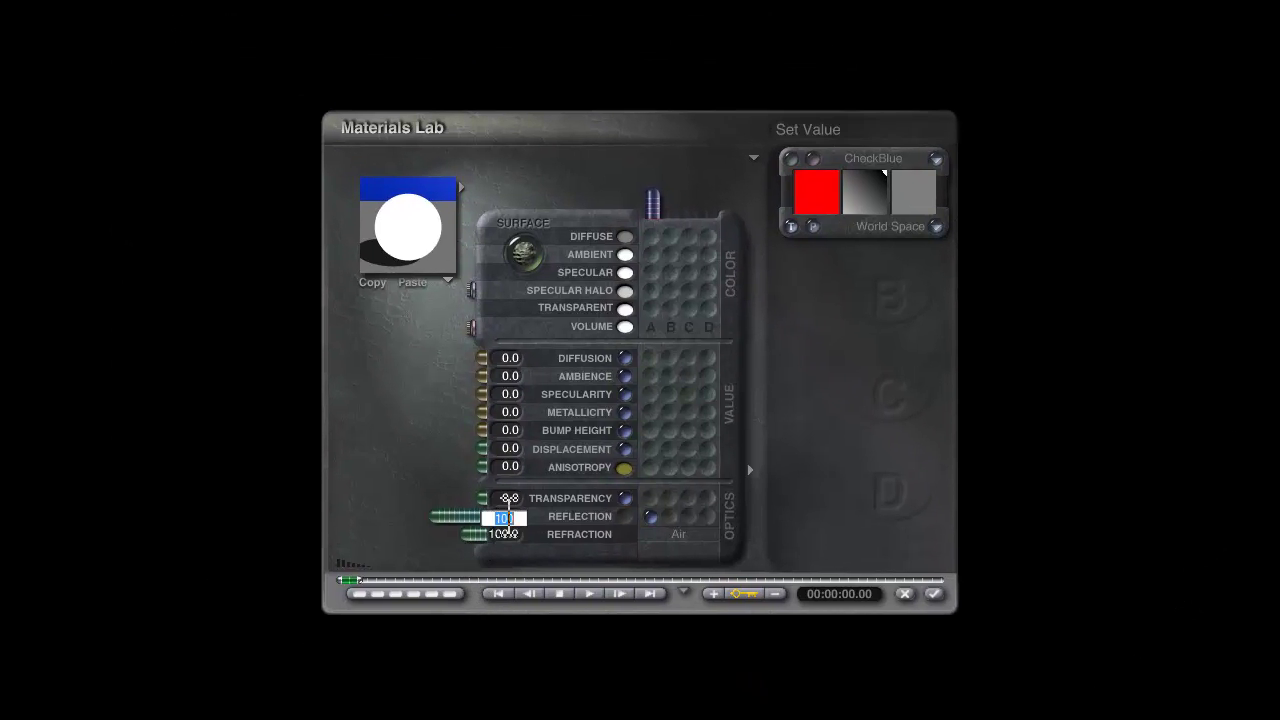
click(880, 514)
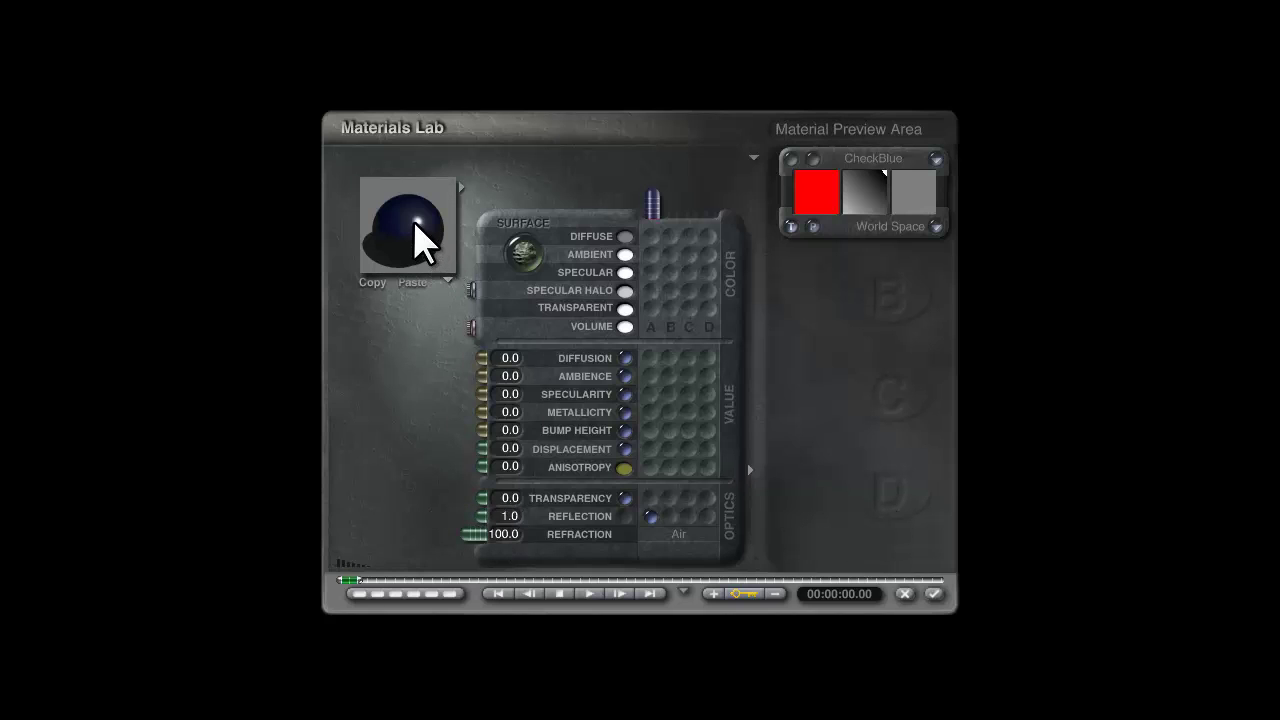
Try Reflection values 4, 3 and 2, settling on 2.5
click(510, 516)
text(4)
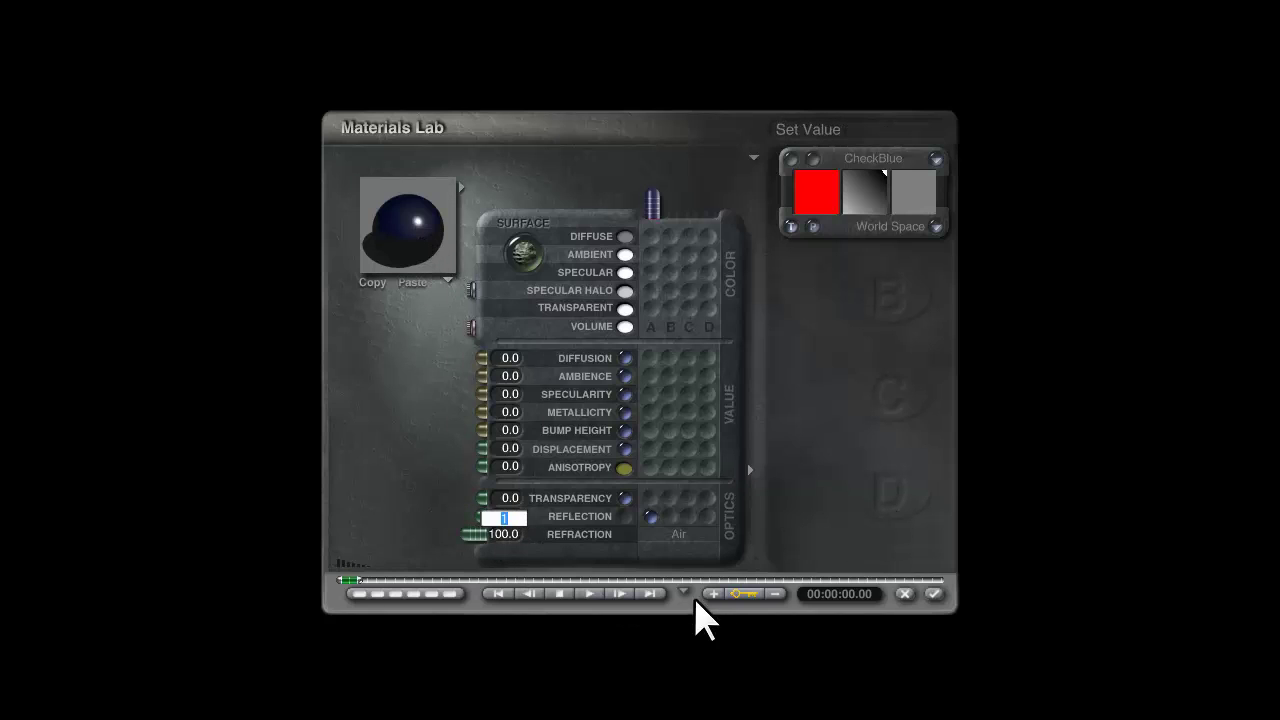
click(843, 503)
click(508, 516)
text(3)
click(877, 466)
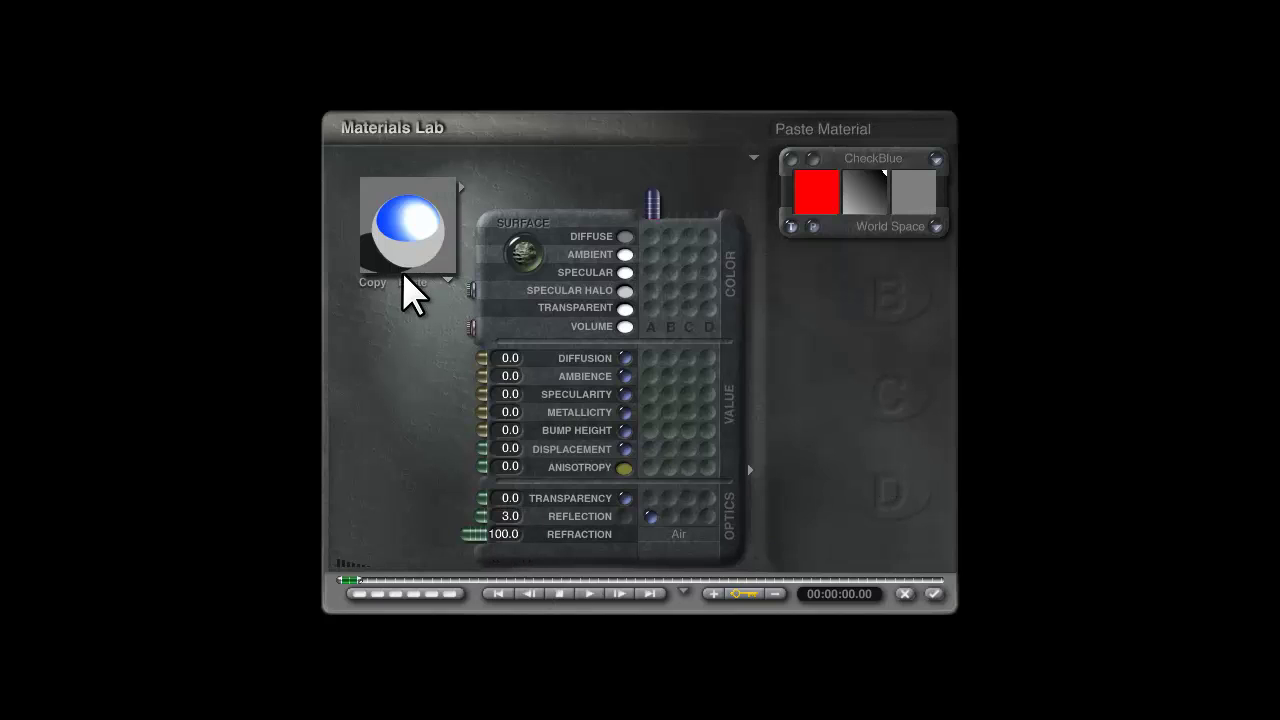
click(506, 516)
text(2)
click(817, 510)
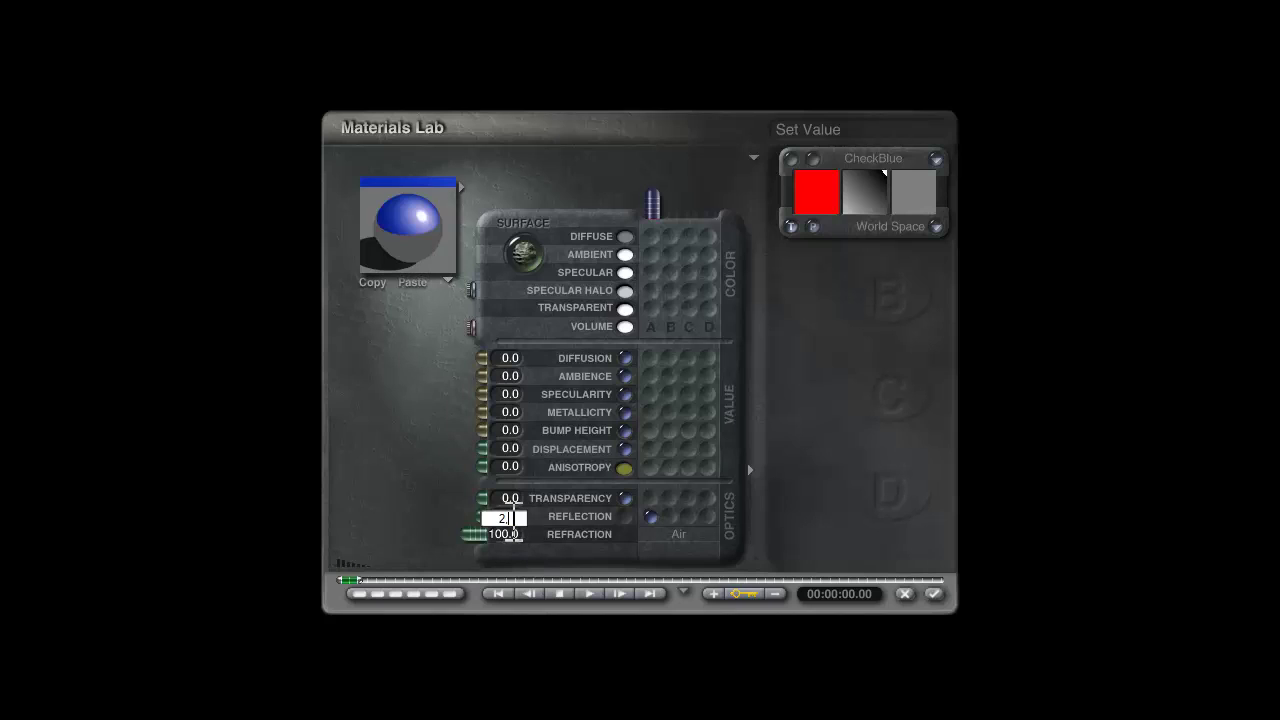
key(Return)
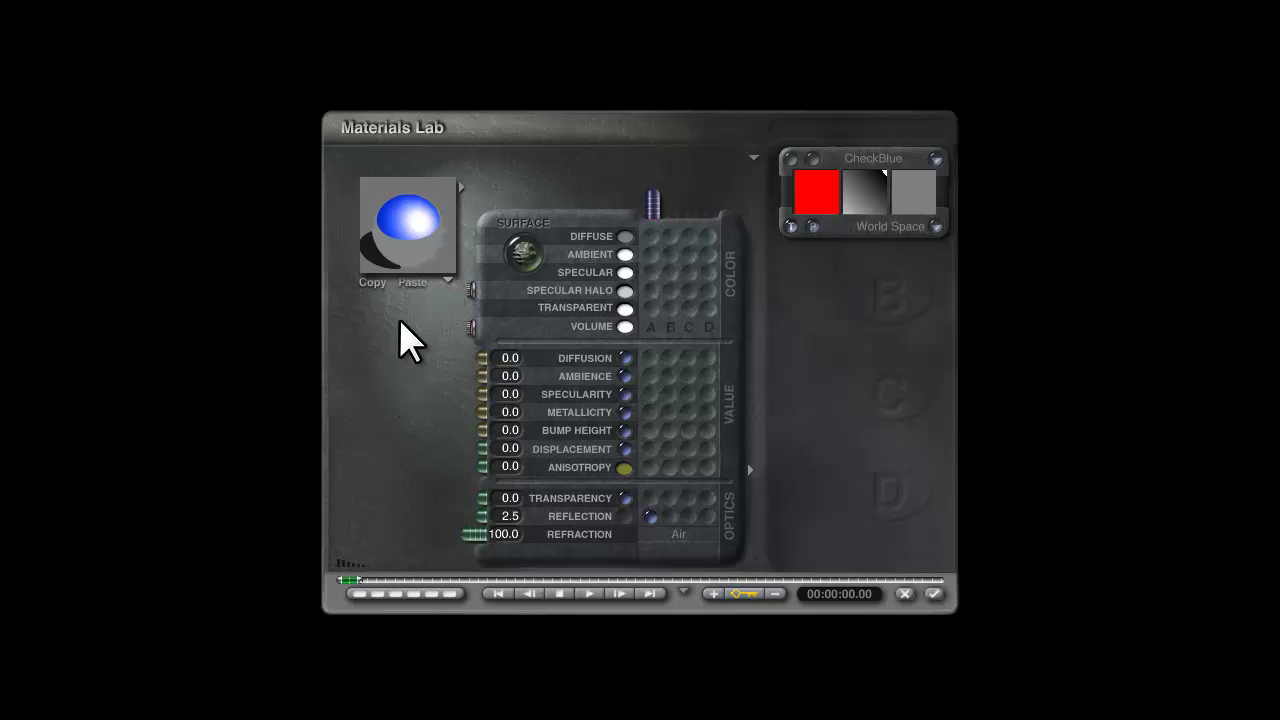
Refresh the material preview and raise Metallicity to 100
click(407, 254)
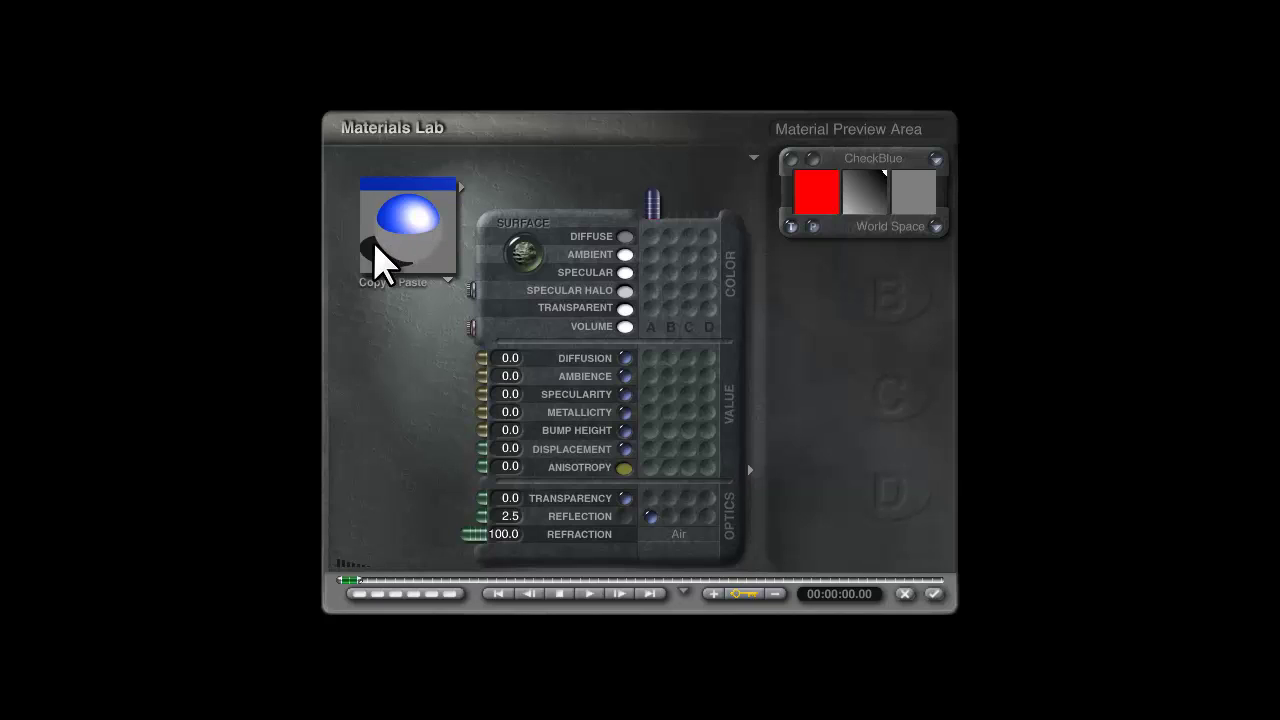
click(414, 264)
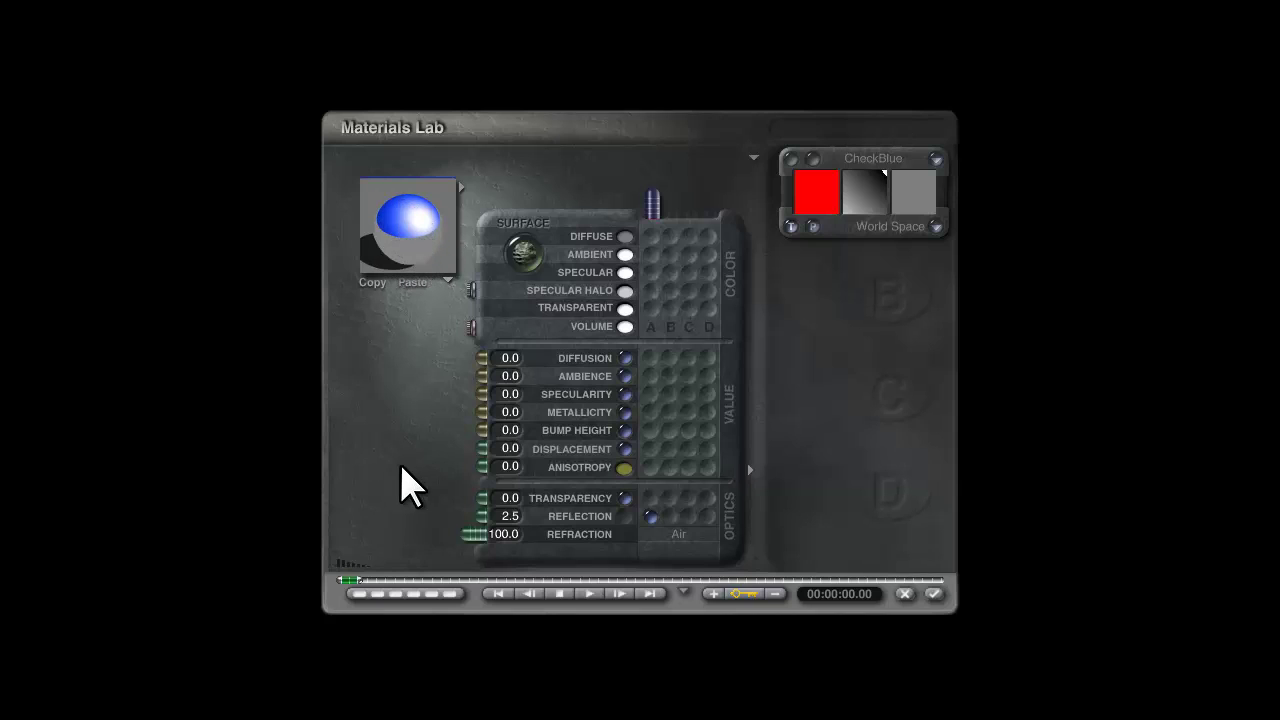
drag(478, 412, 425, 413)
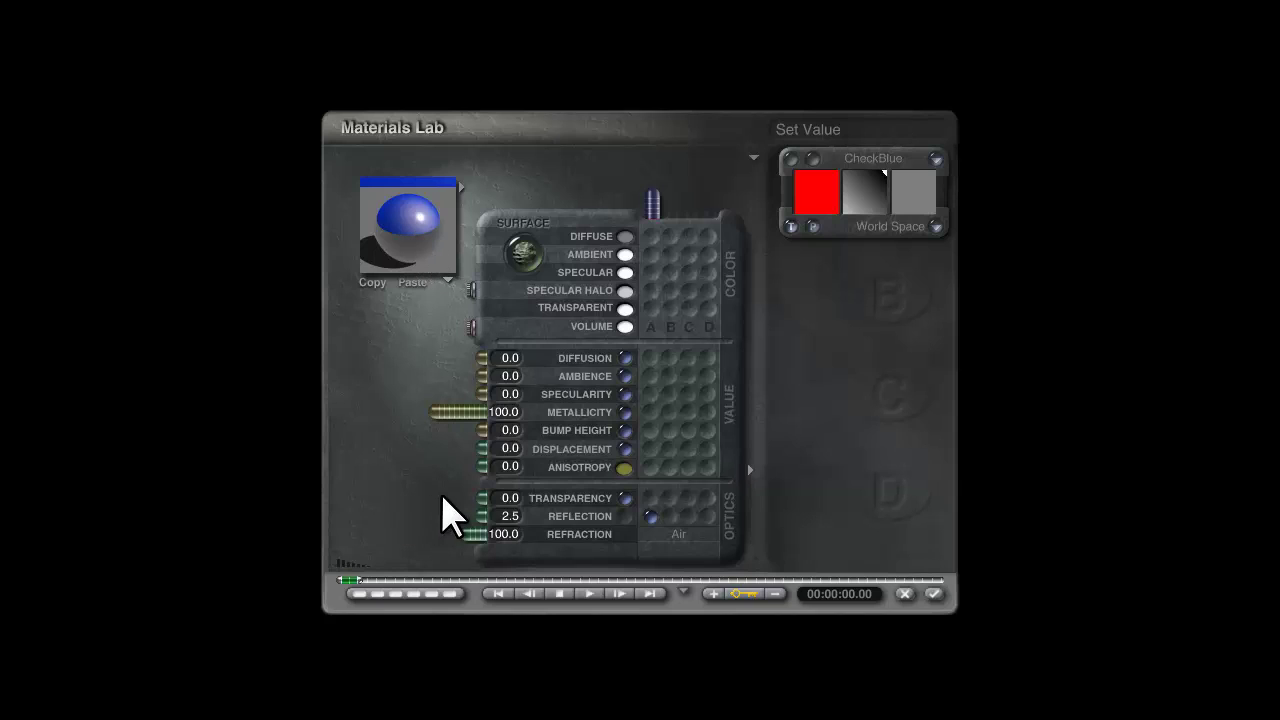
Set Reflection to 3, then lower it to 2.8
click(509, 519)
text(3)
key(Return)
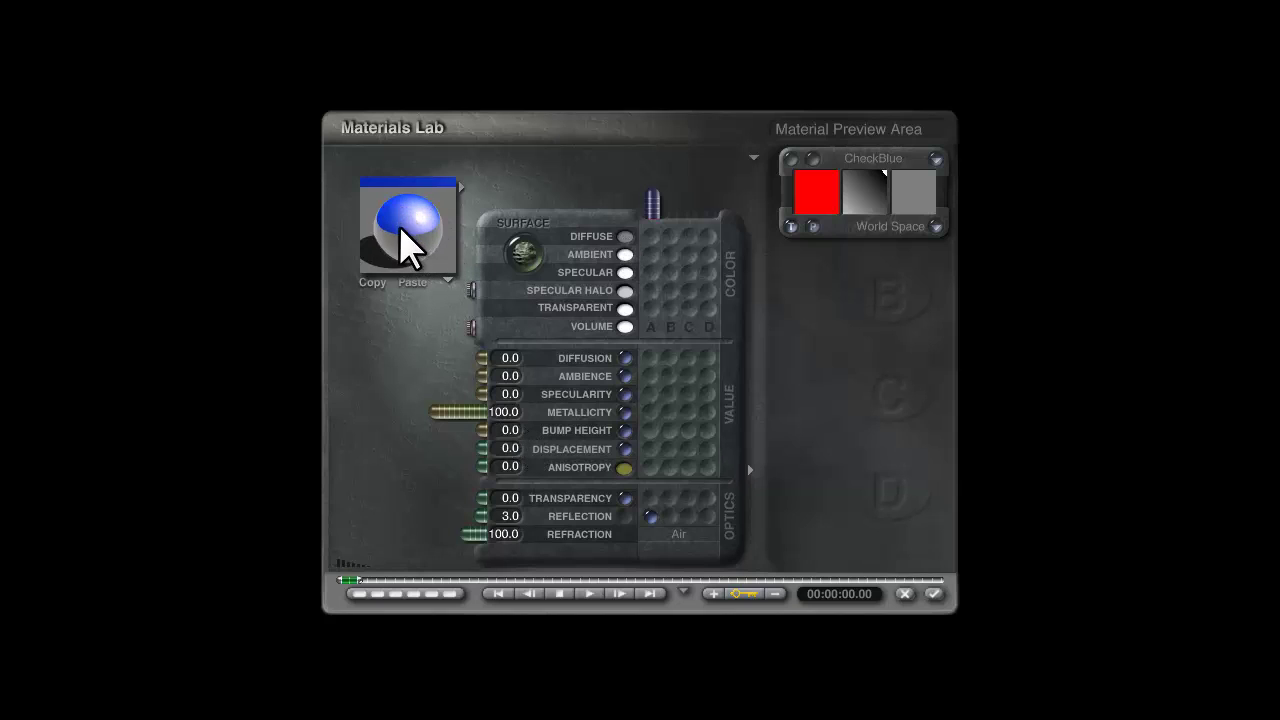
click(508, 518)
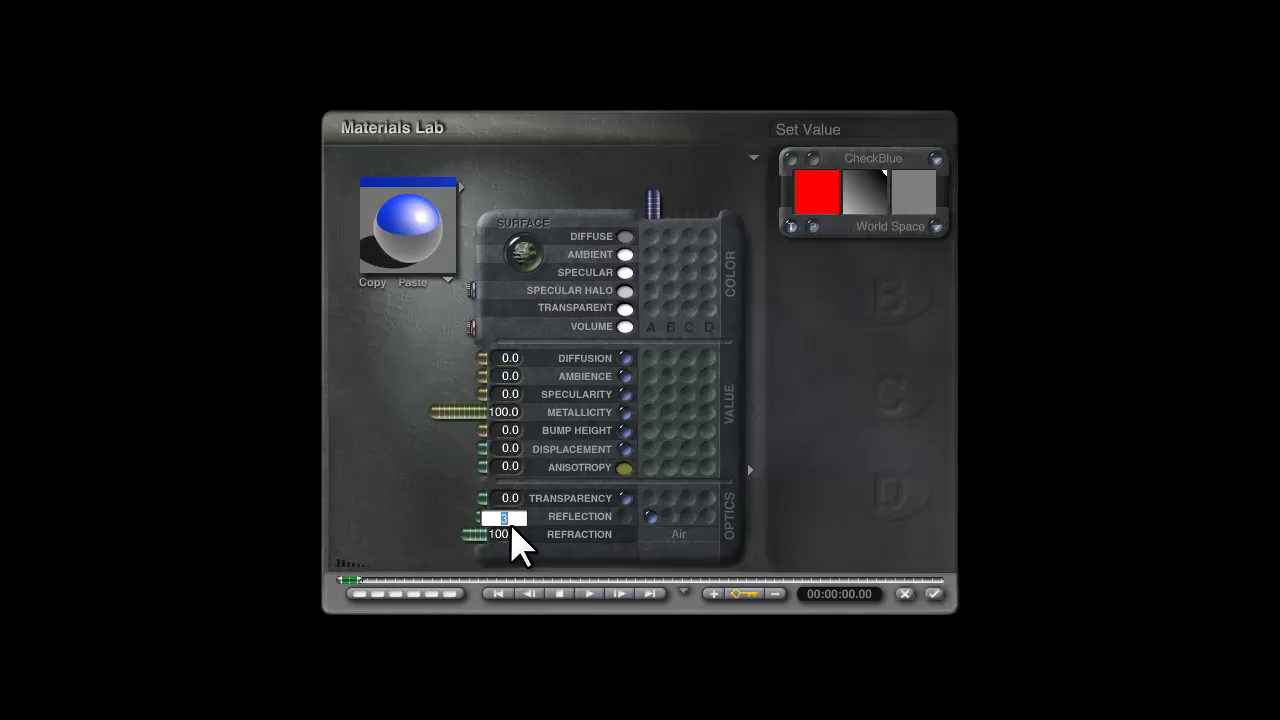
text(2.8)
key(Return)
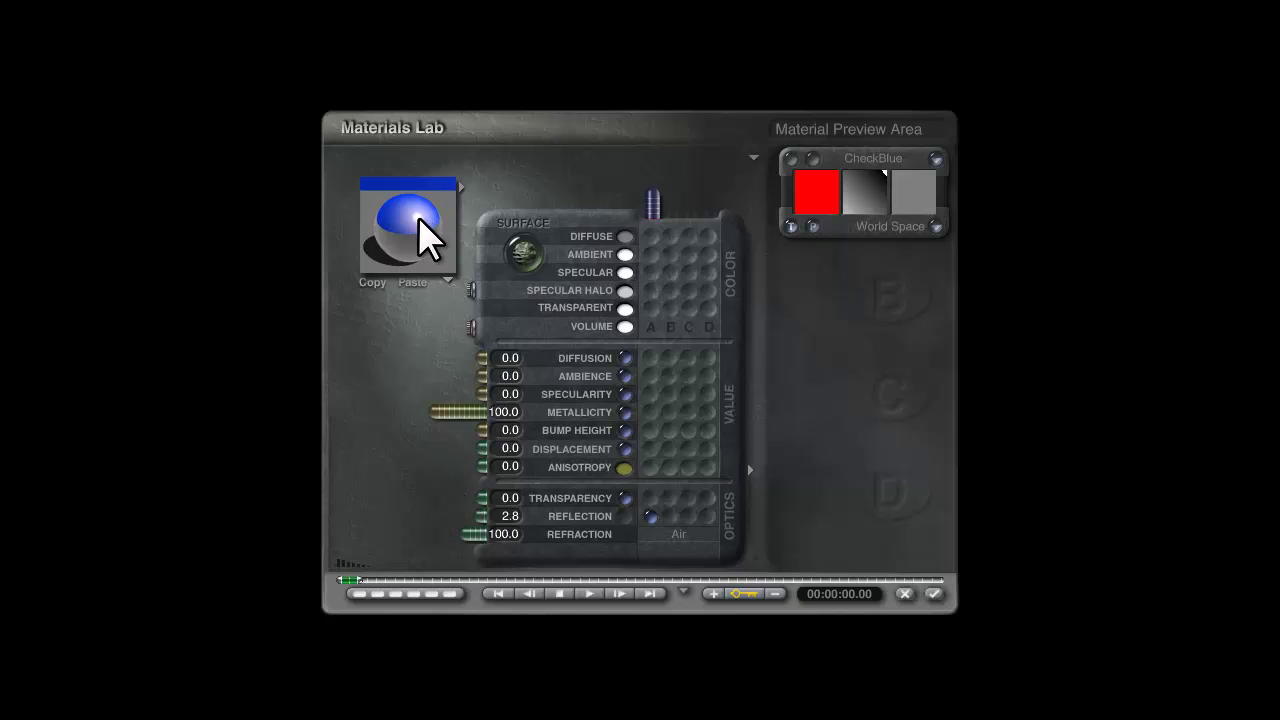
Test Reflection's numeric and texture-A toggles, then restore Reflection to 2.8
drag(417, 223, 424, 243)
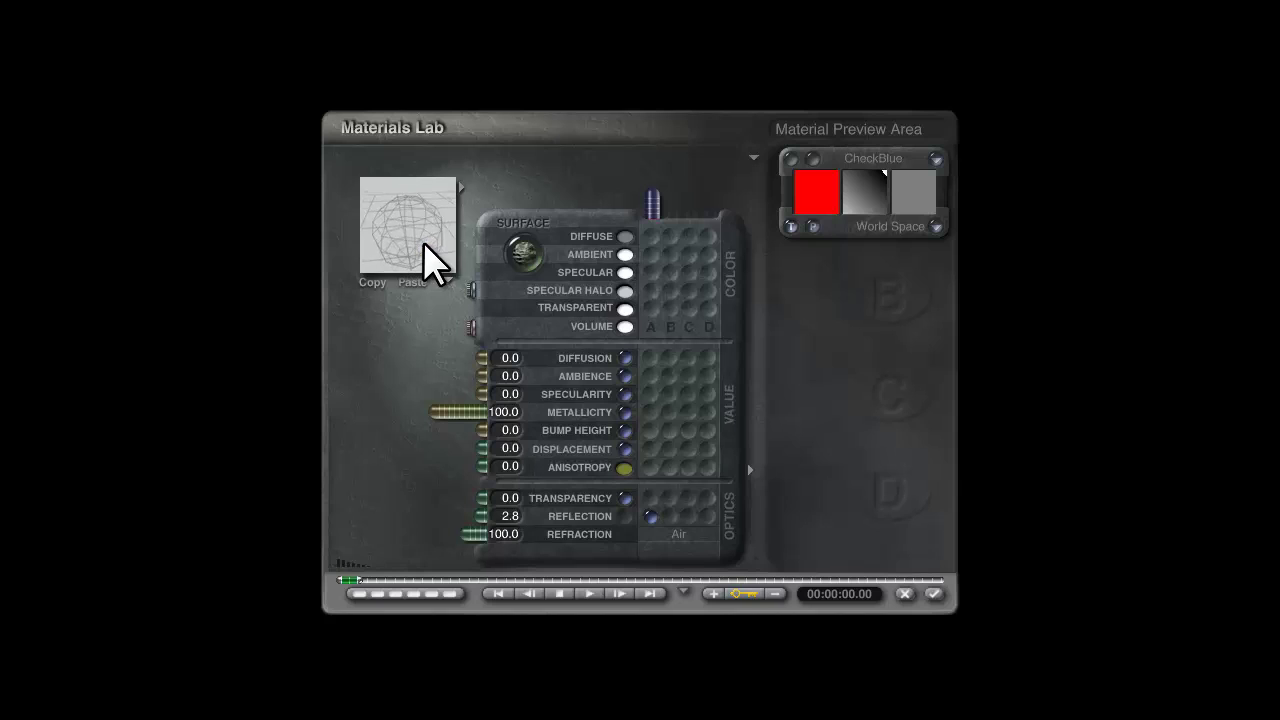
click(626, 518)
click(646, 518)
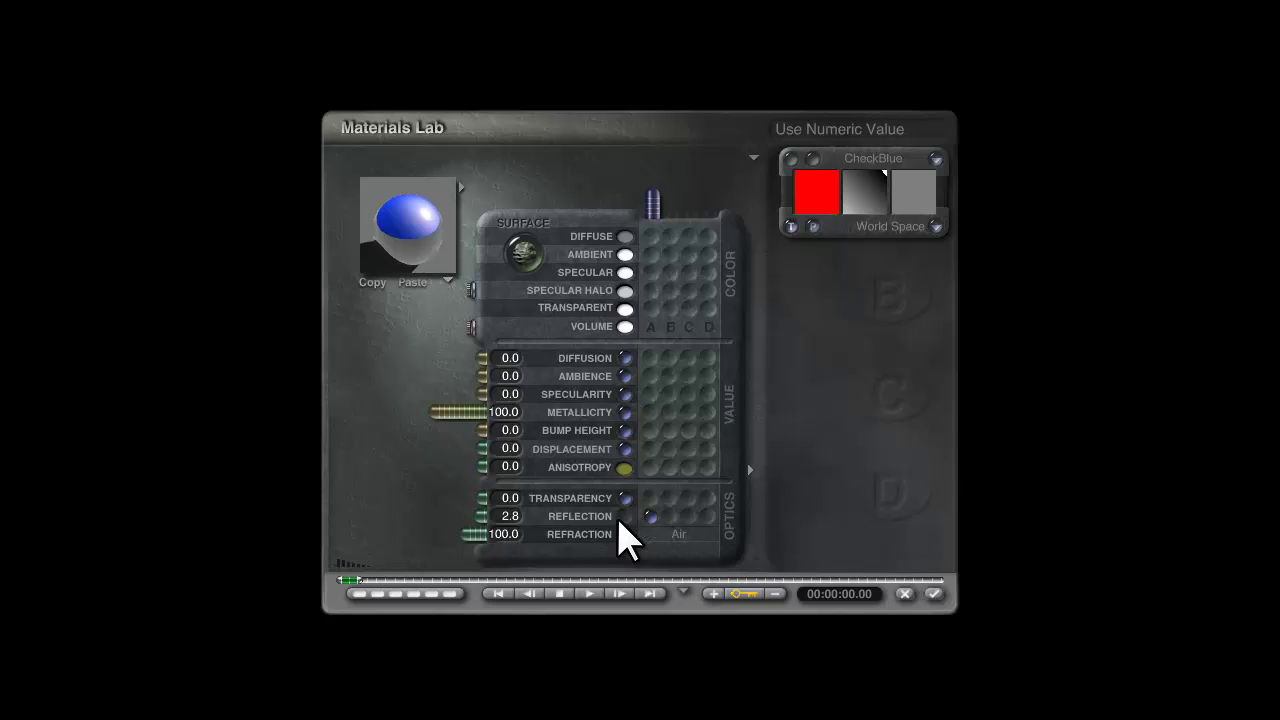
drag(486, 516, 466, 531)
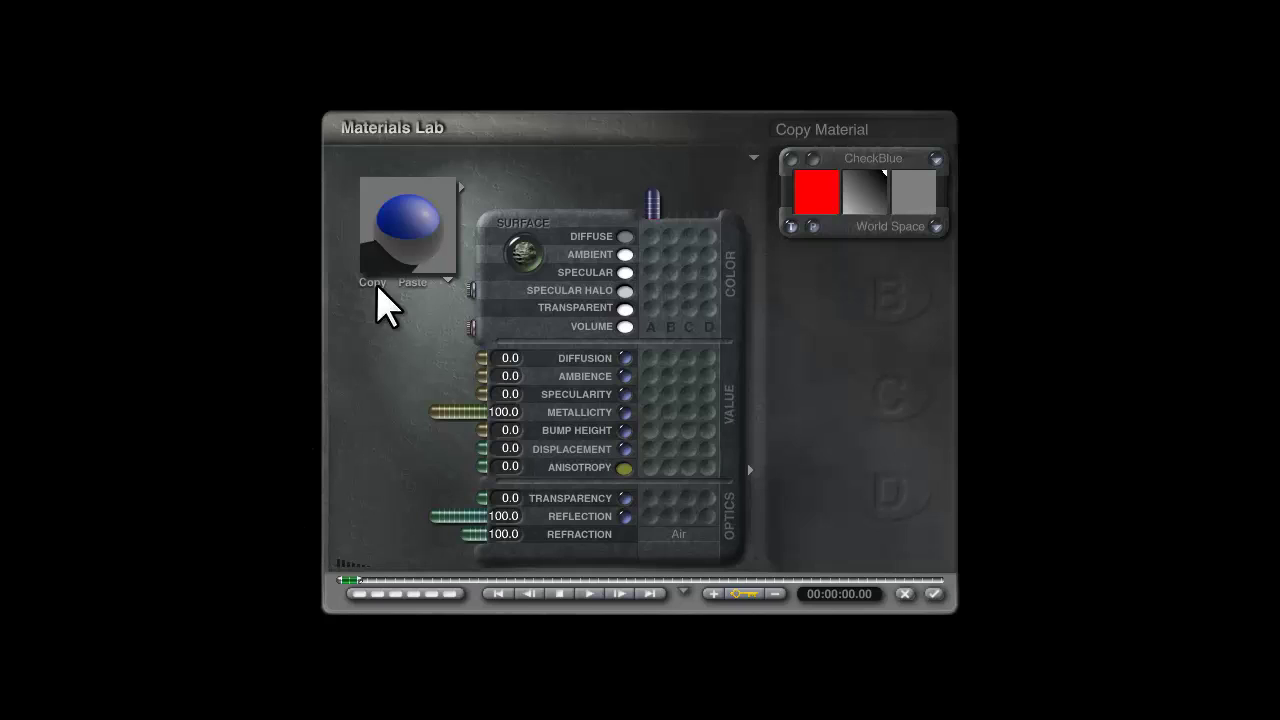
click(649, 515)
click(505, 517)
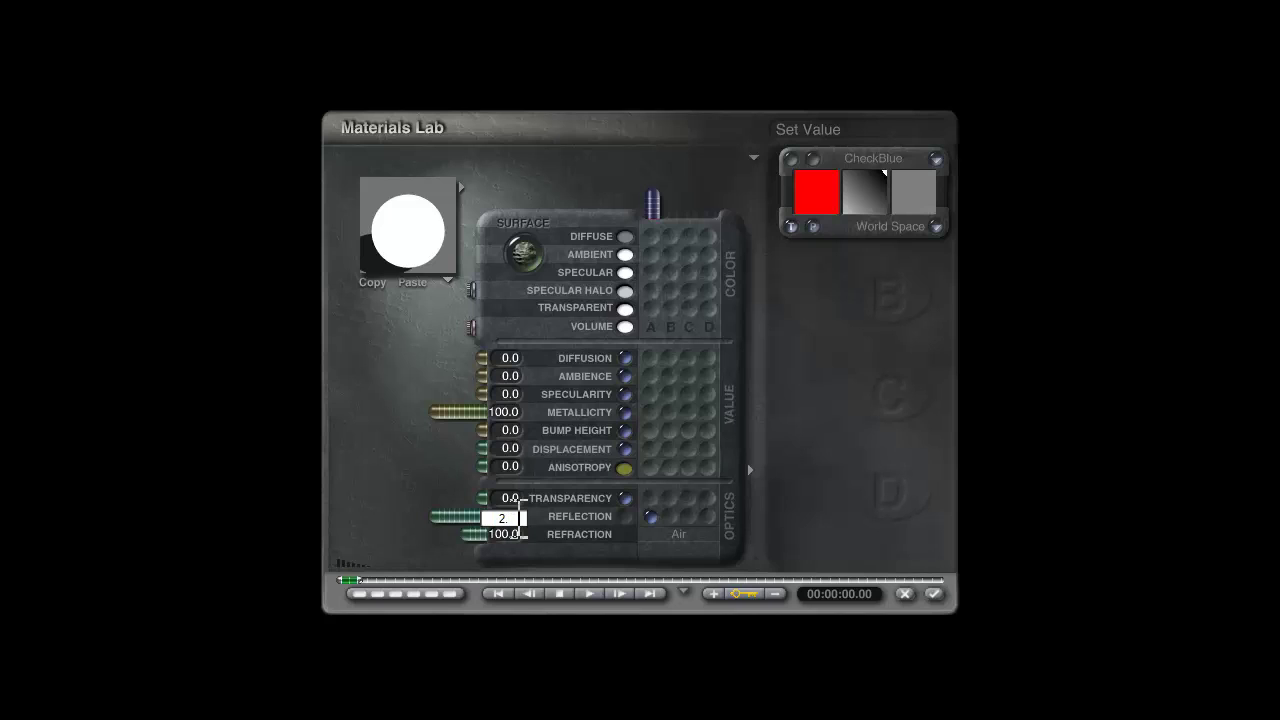
key(Return)
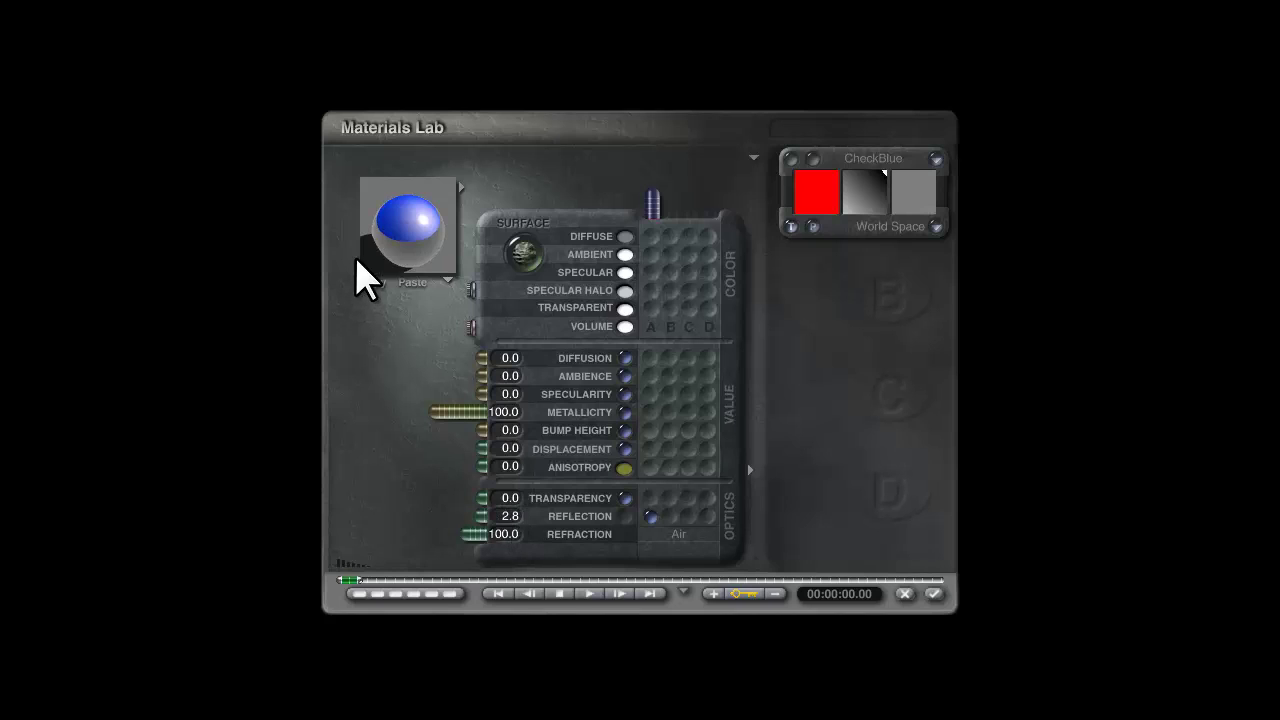
Apply the metal material to the selected objects and render the scene
click(933, 594)
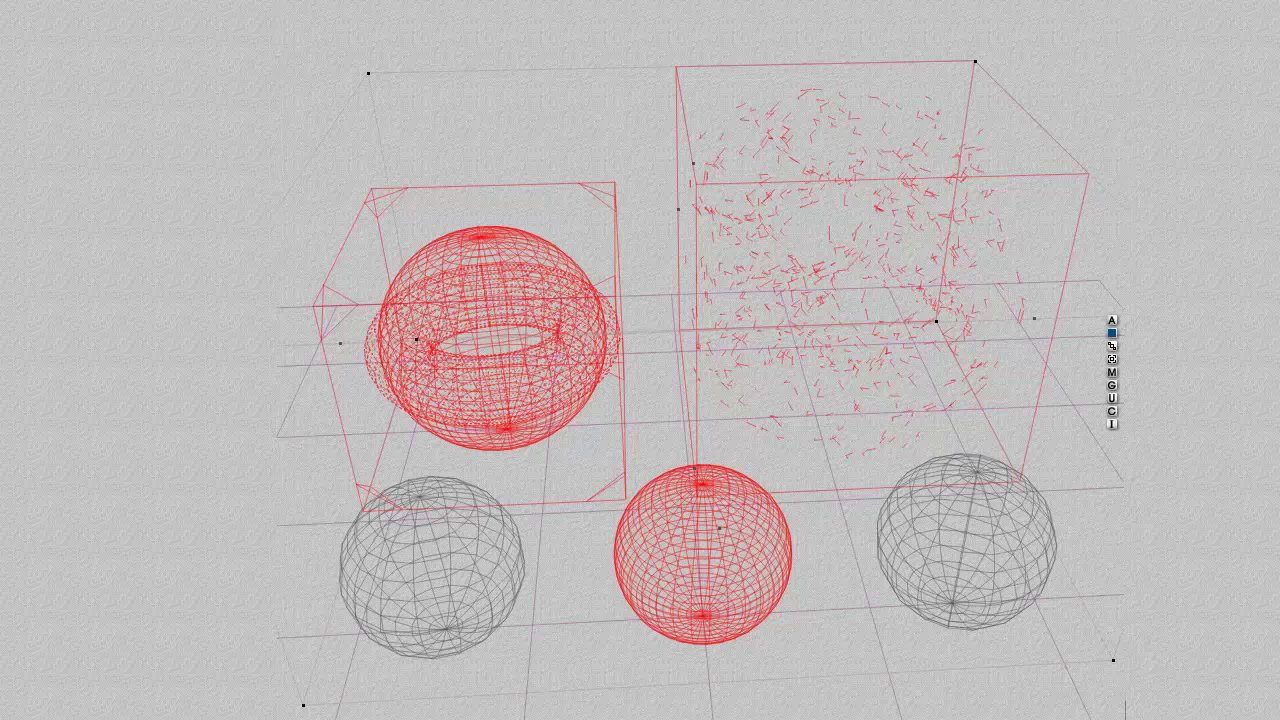
key(ctrl+r)
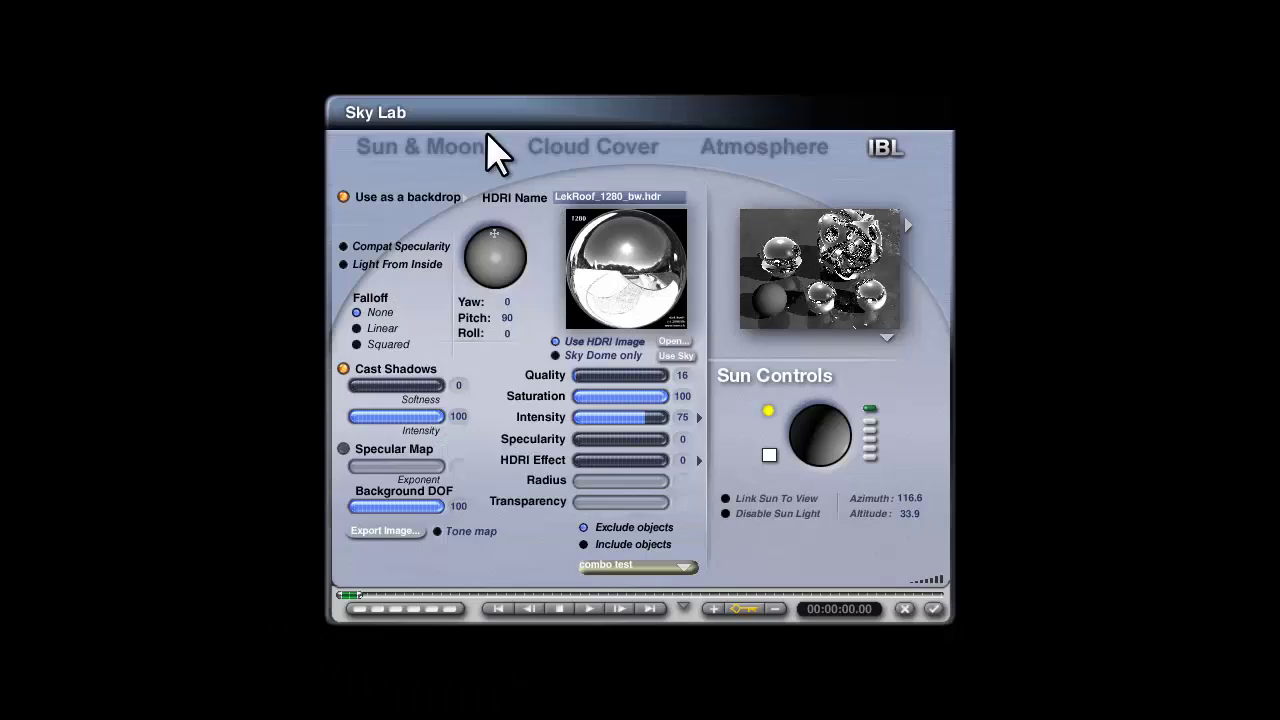
On the Sky Lab's Sun & Moon page, slightly lower shadow intensity and check the LekRoof start values
click(443, 152)
drag(623, 458, 657, 477)
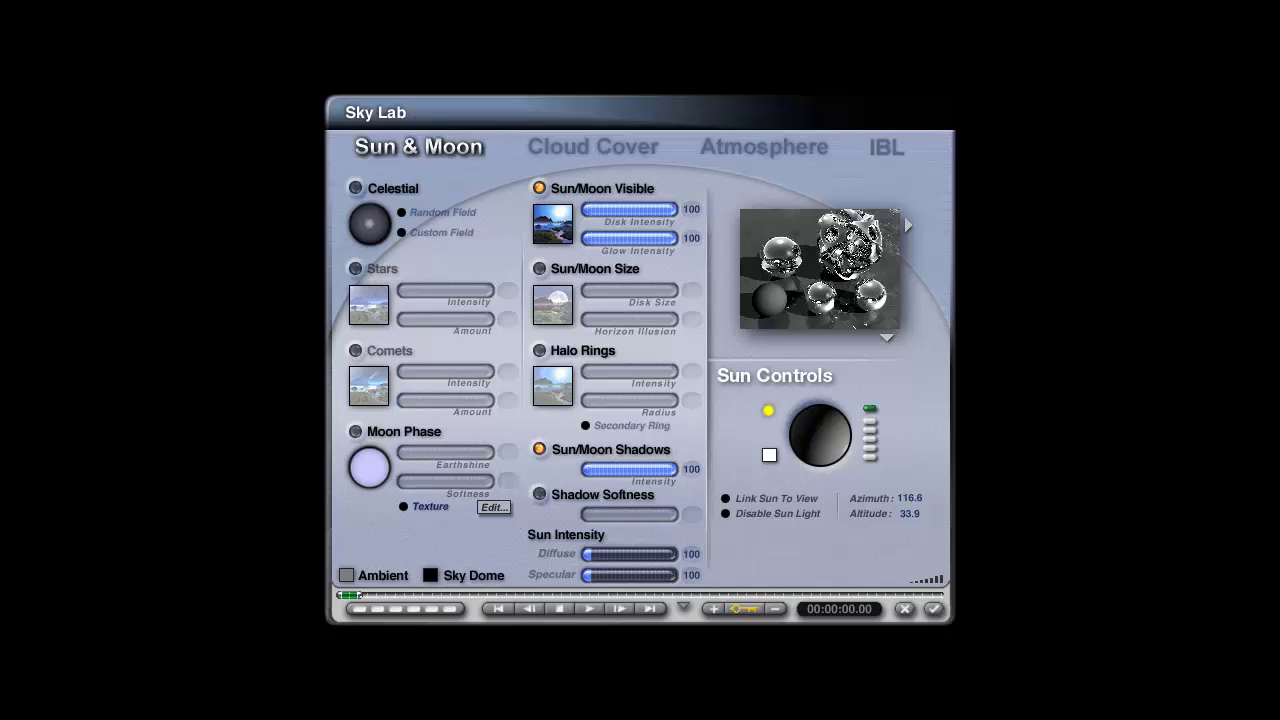
key(alt+Tab)
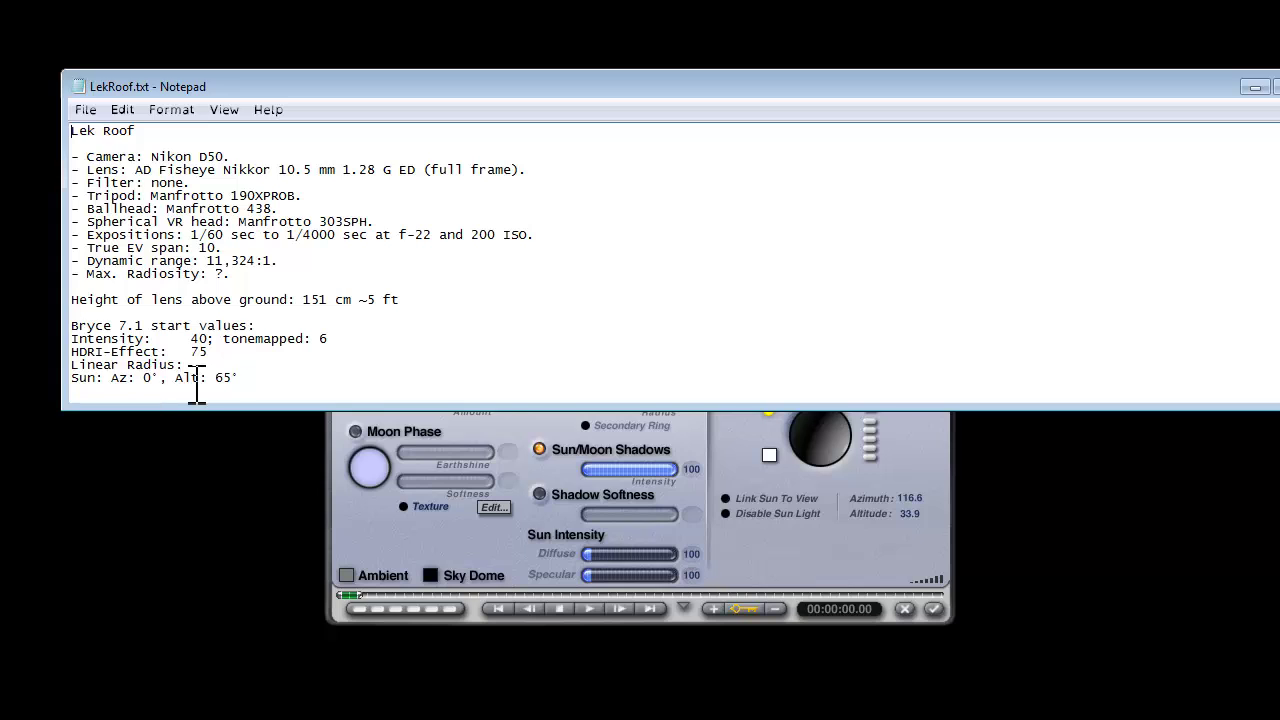
click(1255, 87)
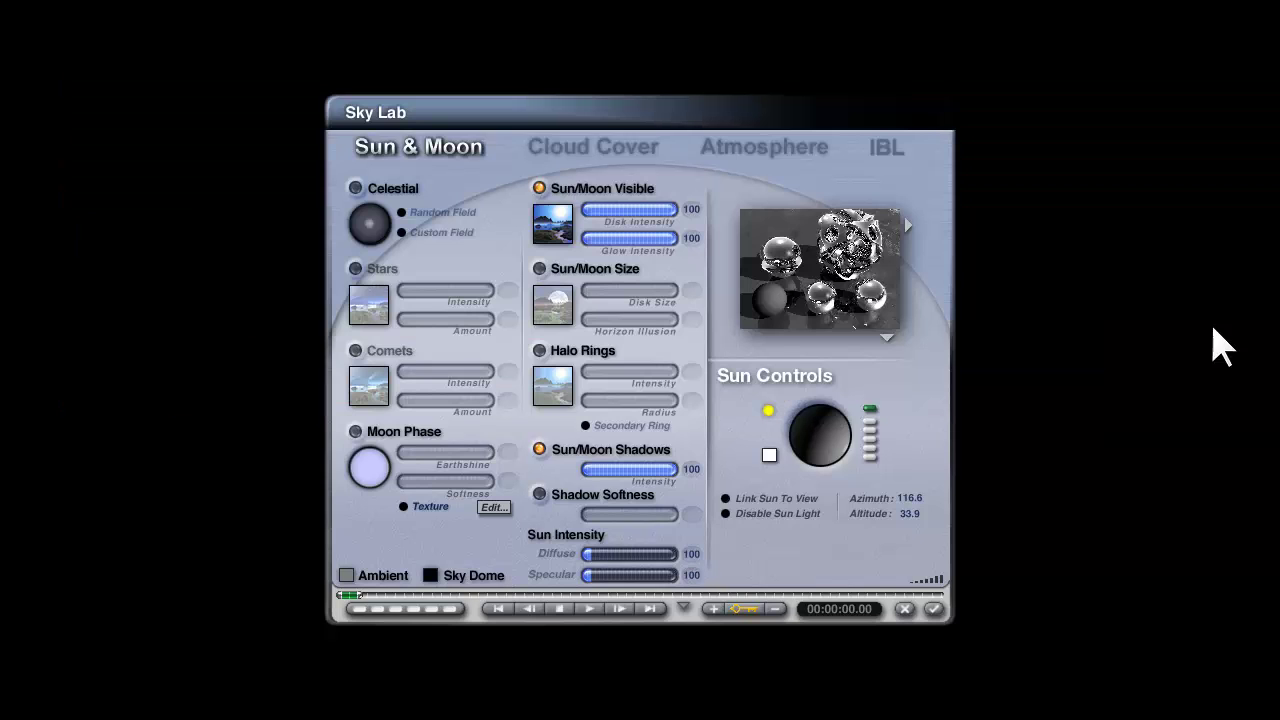
Set the sun to Azimuth 0 and Altitude 65, then accept the sky settings
text(0)
key(Return)
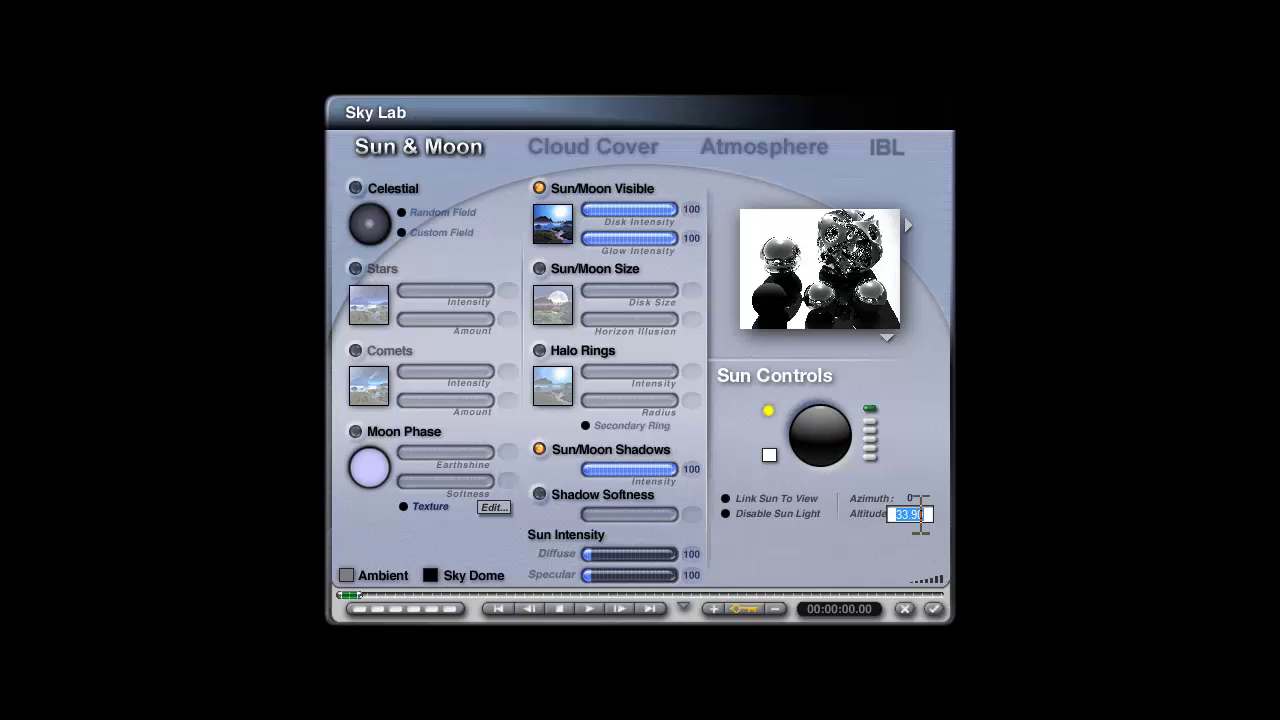
click(912, 514)
text(65)
key(Return)
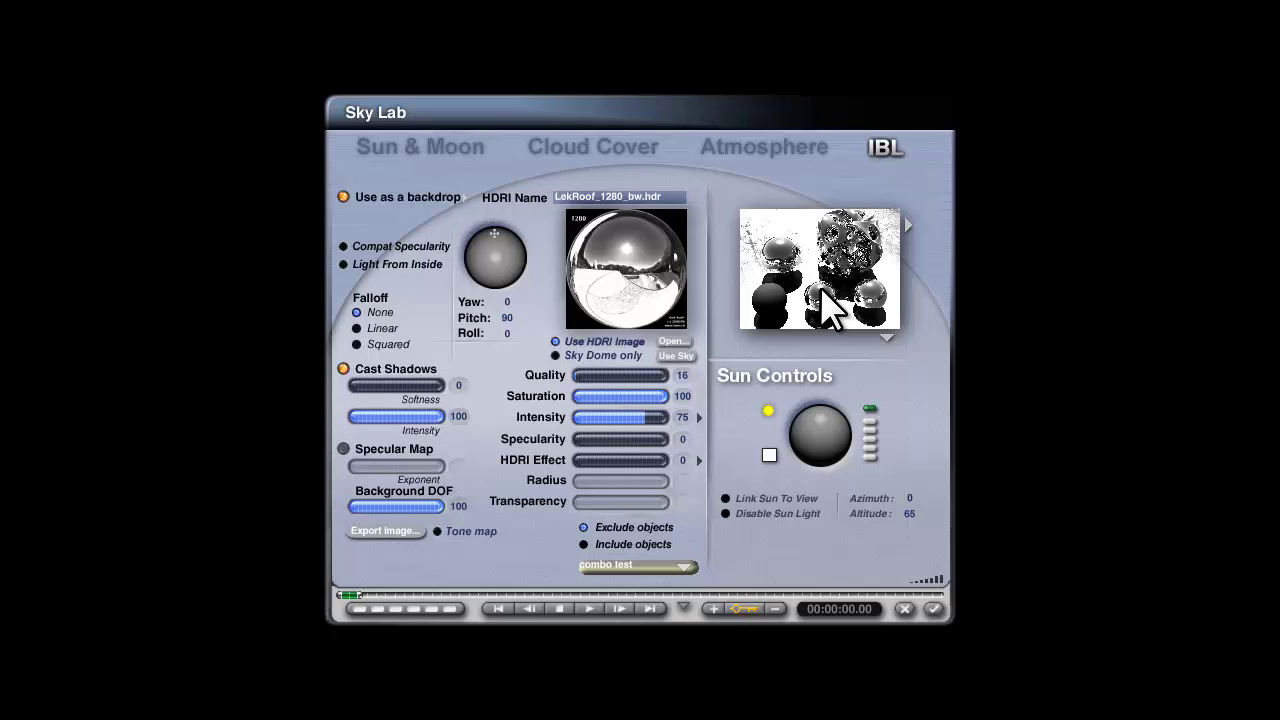
click(935, 610)
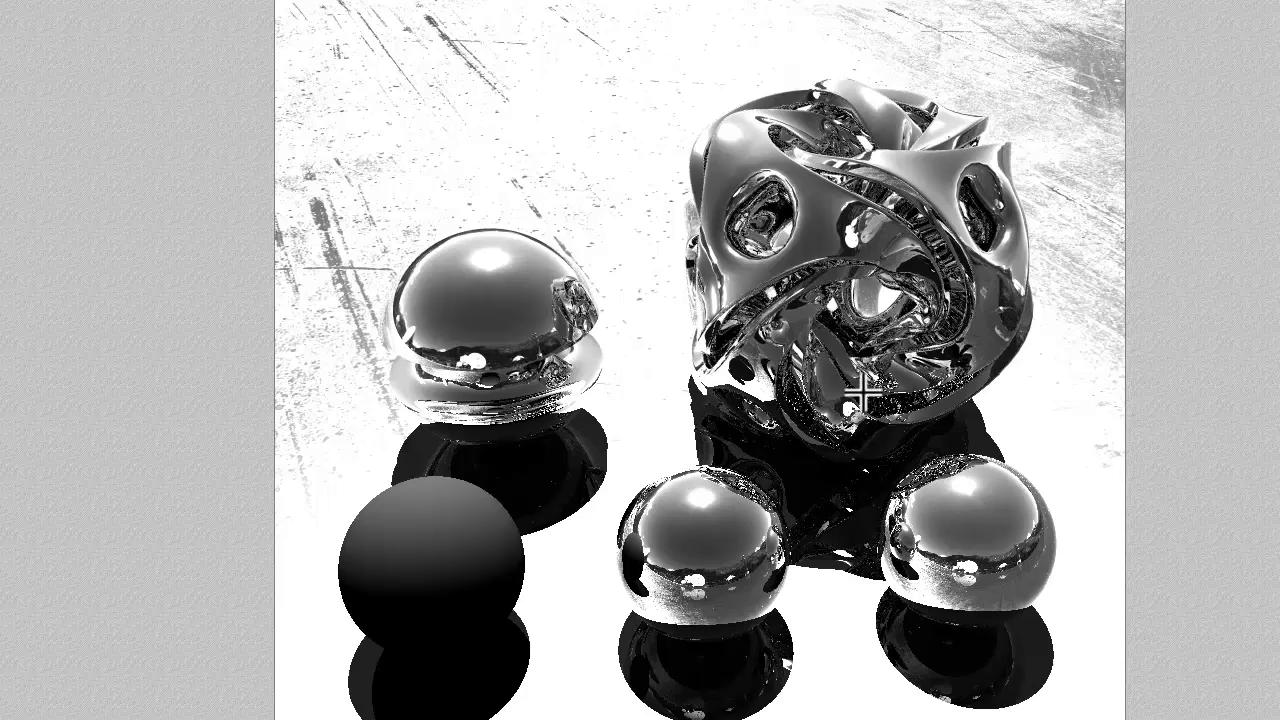
Stop the render, return to the wireframe, and open the object's material in the Materials Lab
click(855, 350)
click(1112, 372)
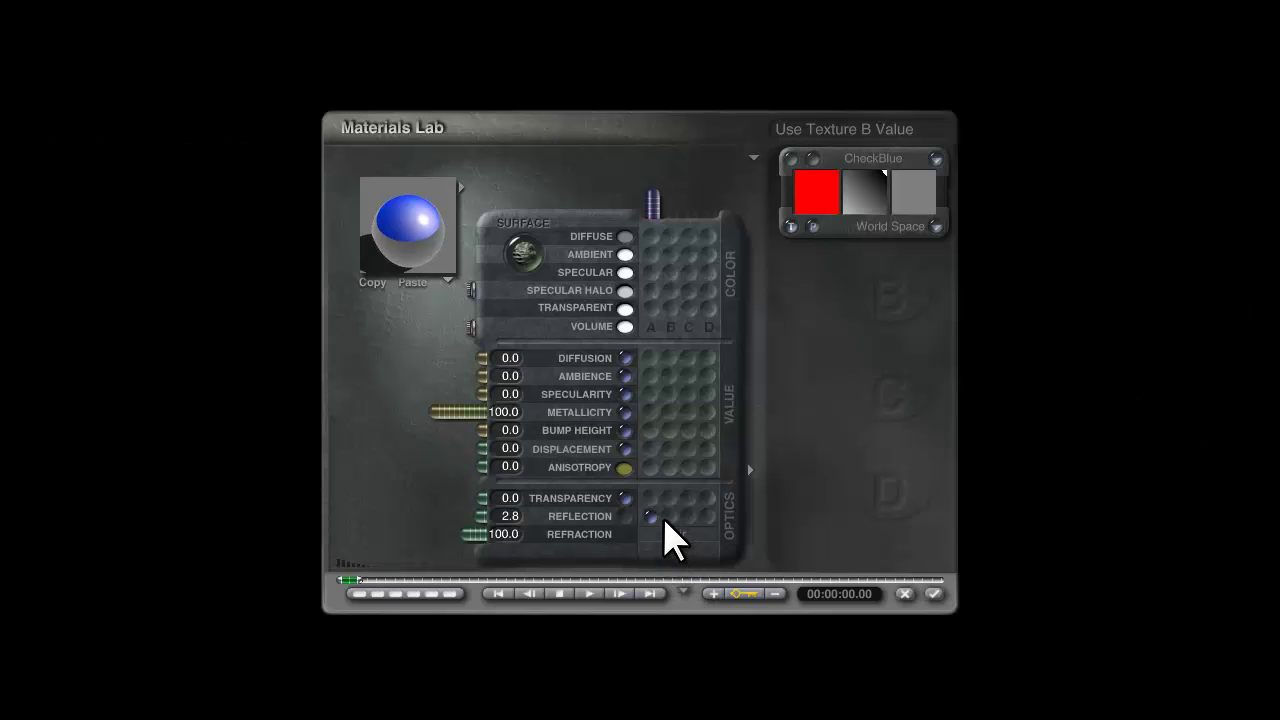
Link Anisotropy to texture B as an image-based texture and open its picture library
click(667, 466)
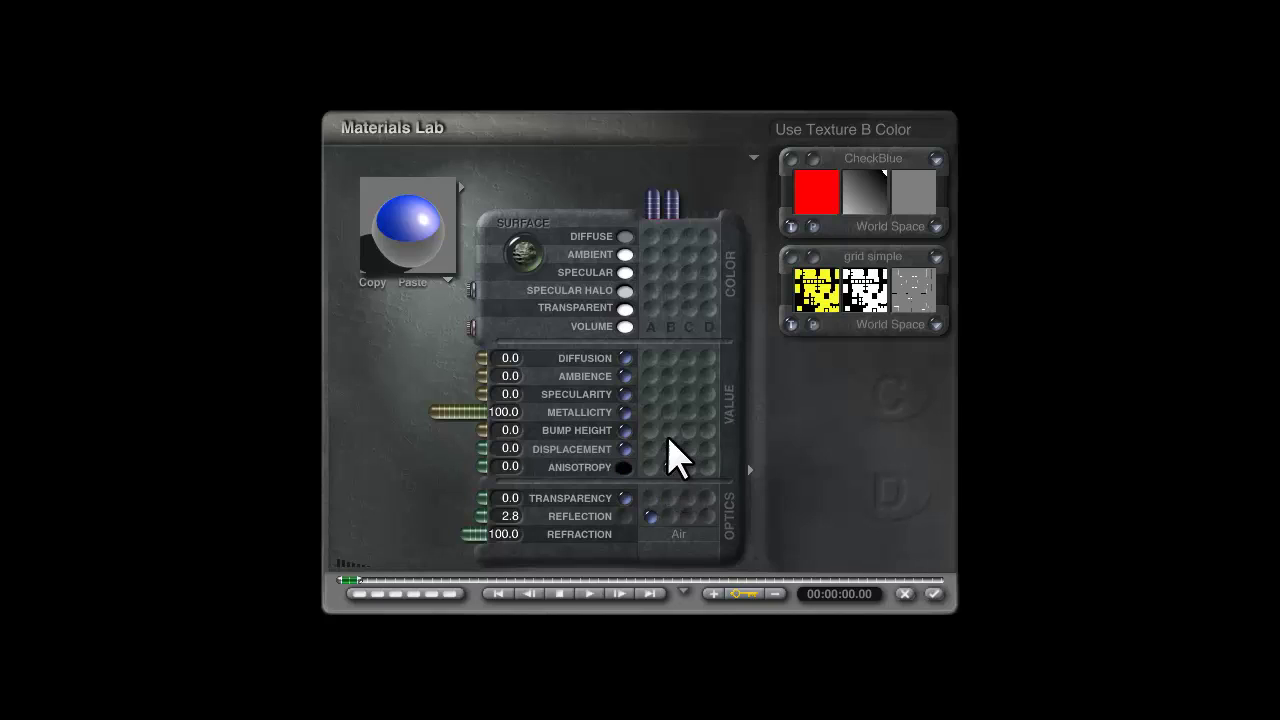
click(811, 325)
click(812, 290)
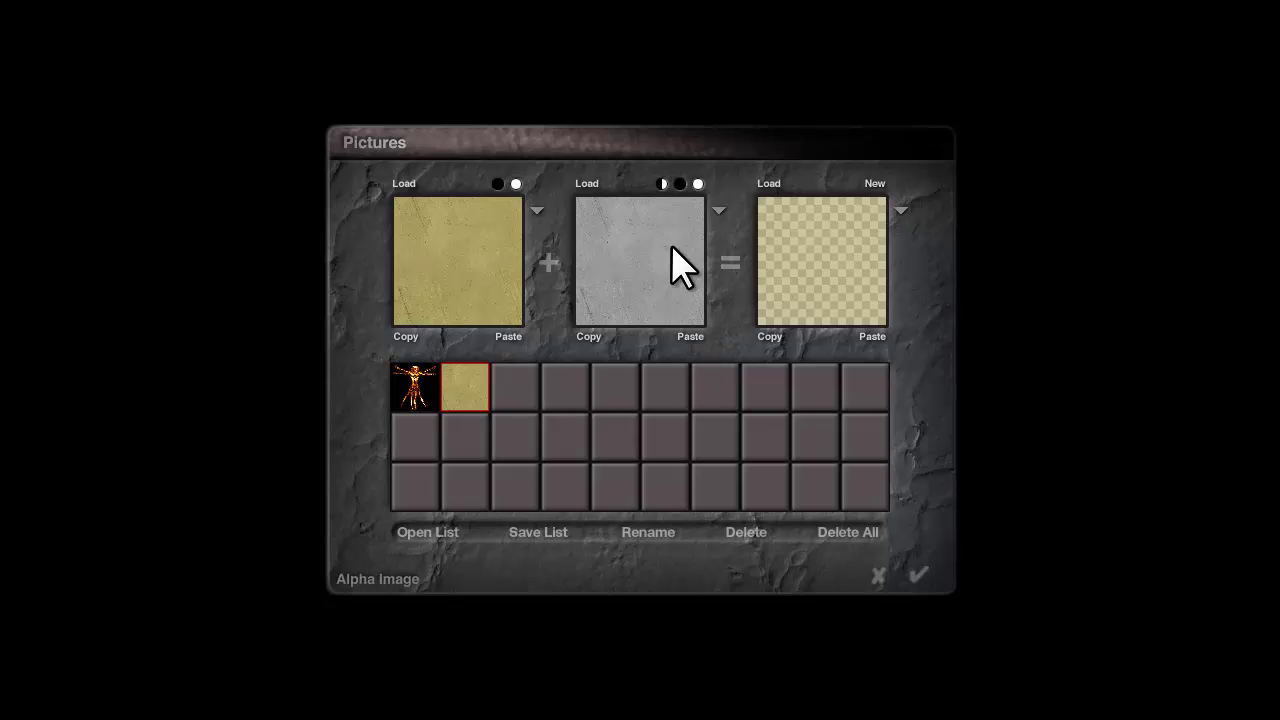
Accept the Anvil2 scratch picture for texture B and raise Anisotropy to 100
click(918, 576)
drag(458, 463, 391, 466)
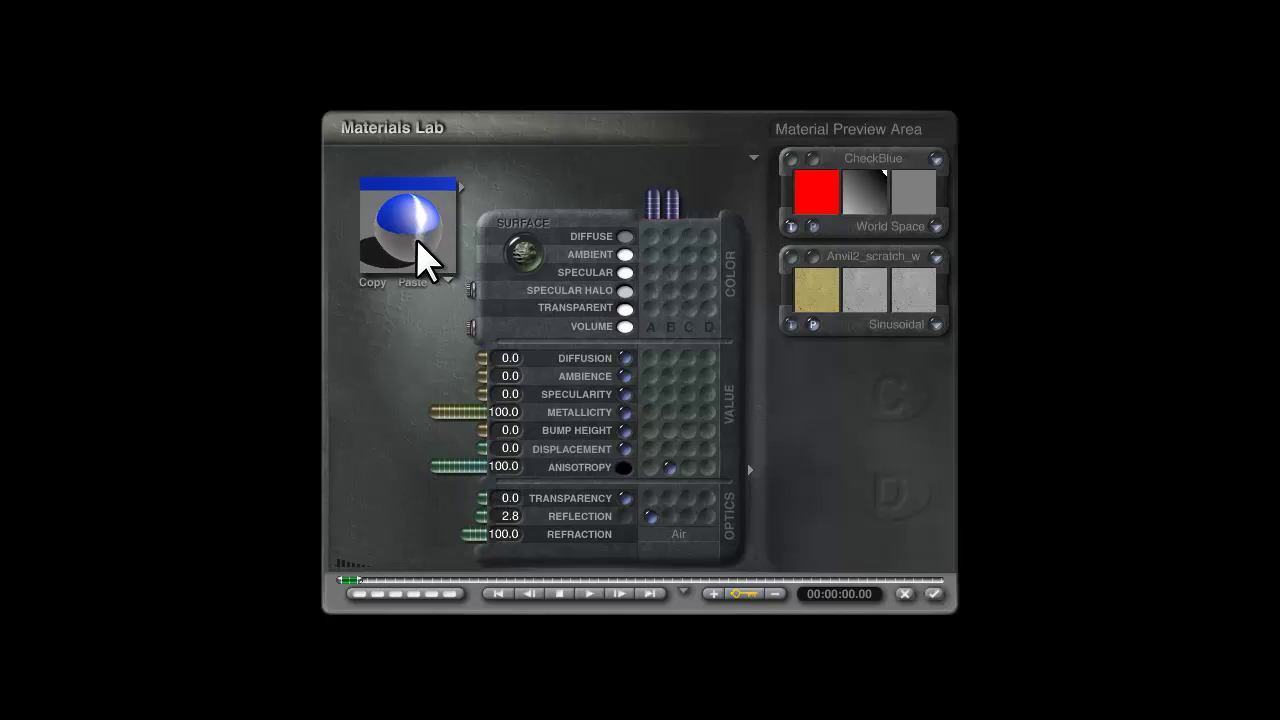
Switch texture B's Anvil2 scratch mapping from Sinusoidal to Spherical, refreshing the preview
mouse_move(412, 249)
mouse_down()
mouse_move(410, 225)
mouse_move(443, 249)
mouse_move(420, 271)
mouse_up()
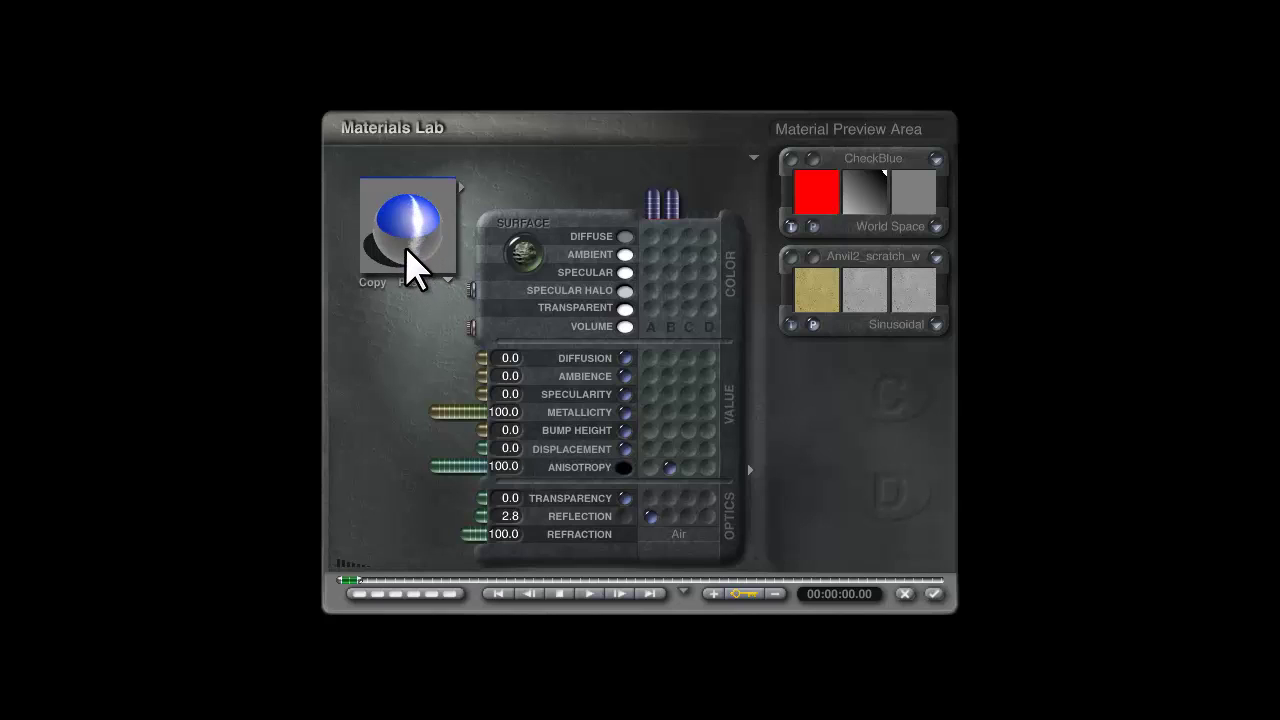
click(788, 256)
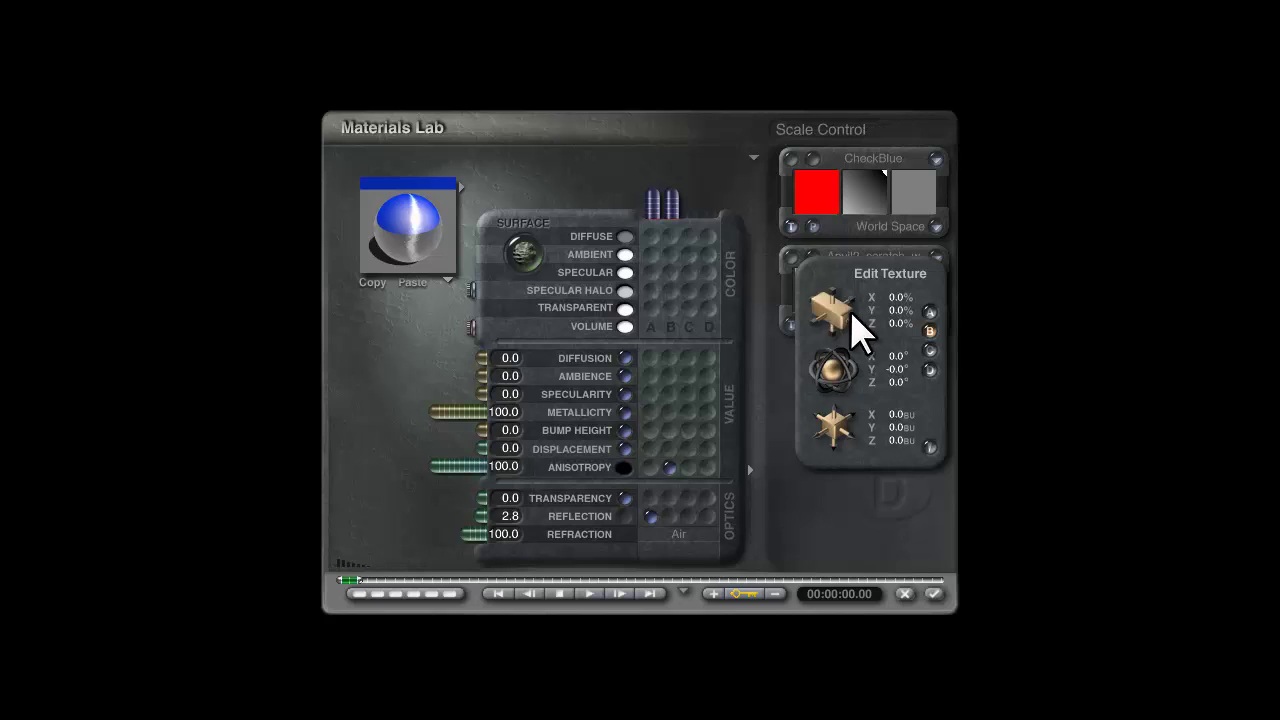
click(423, 257)
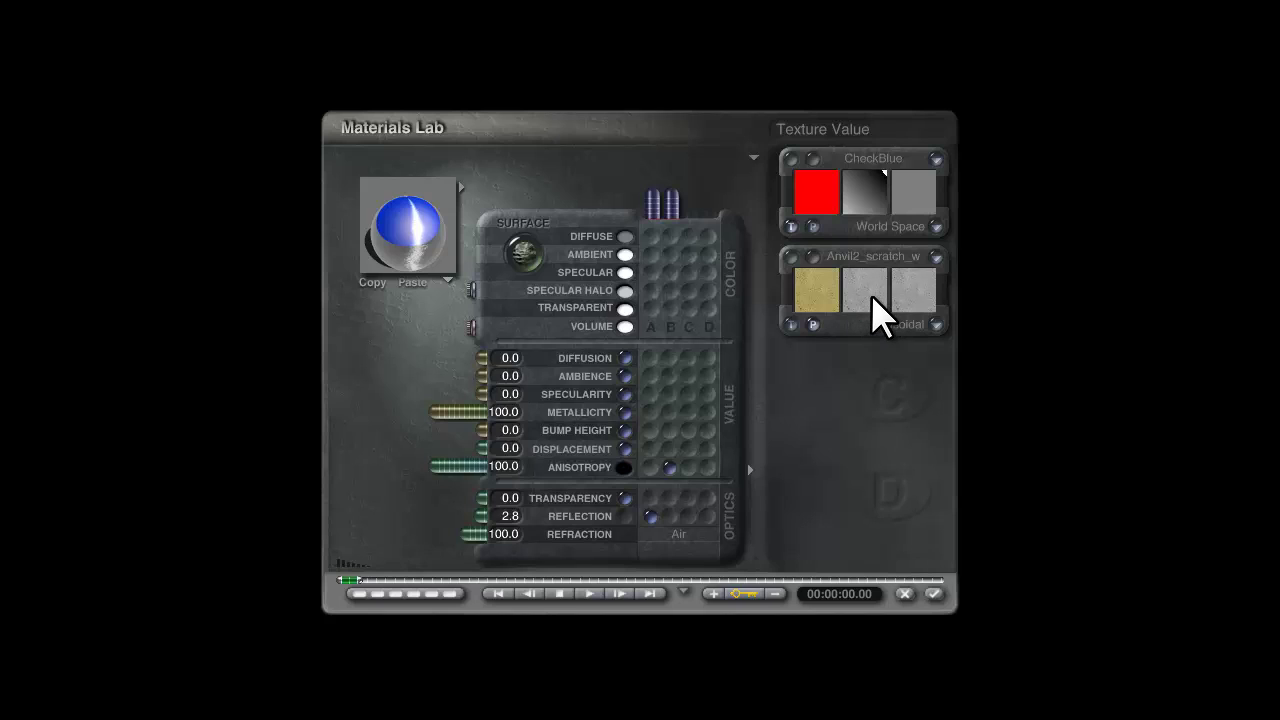
click(937, 324)
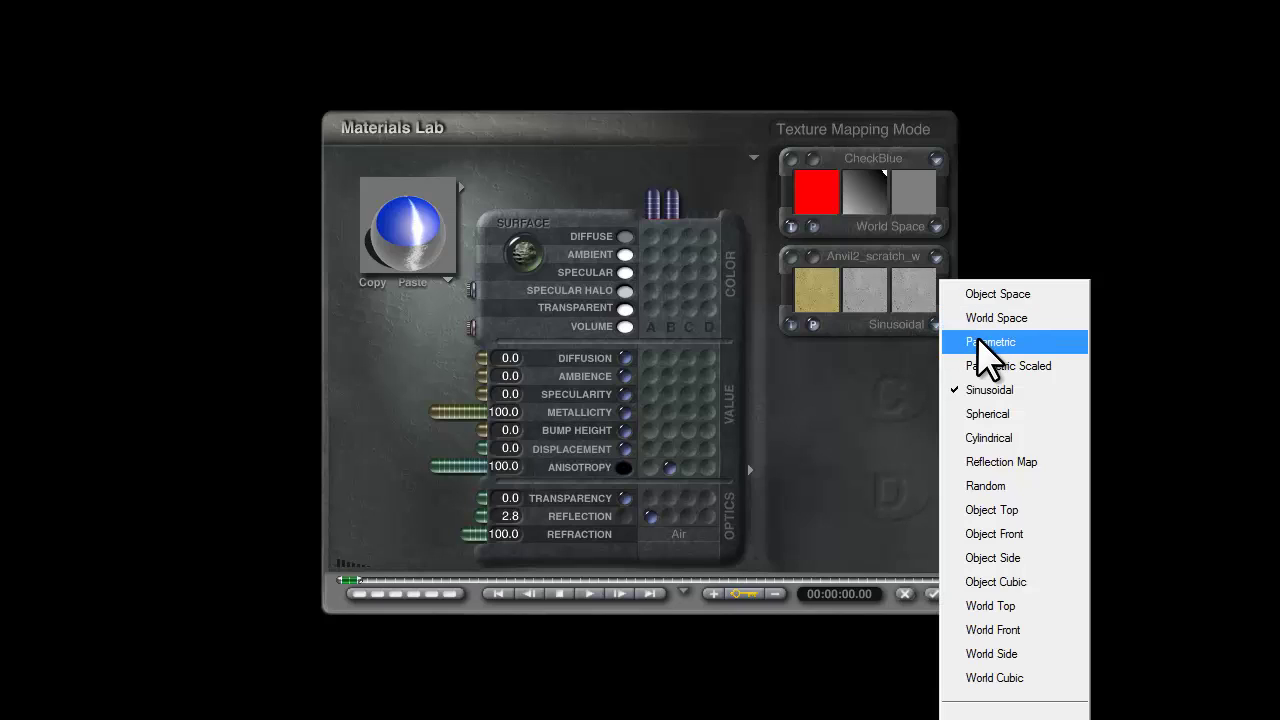
click(994, 414)
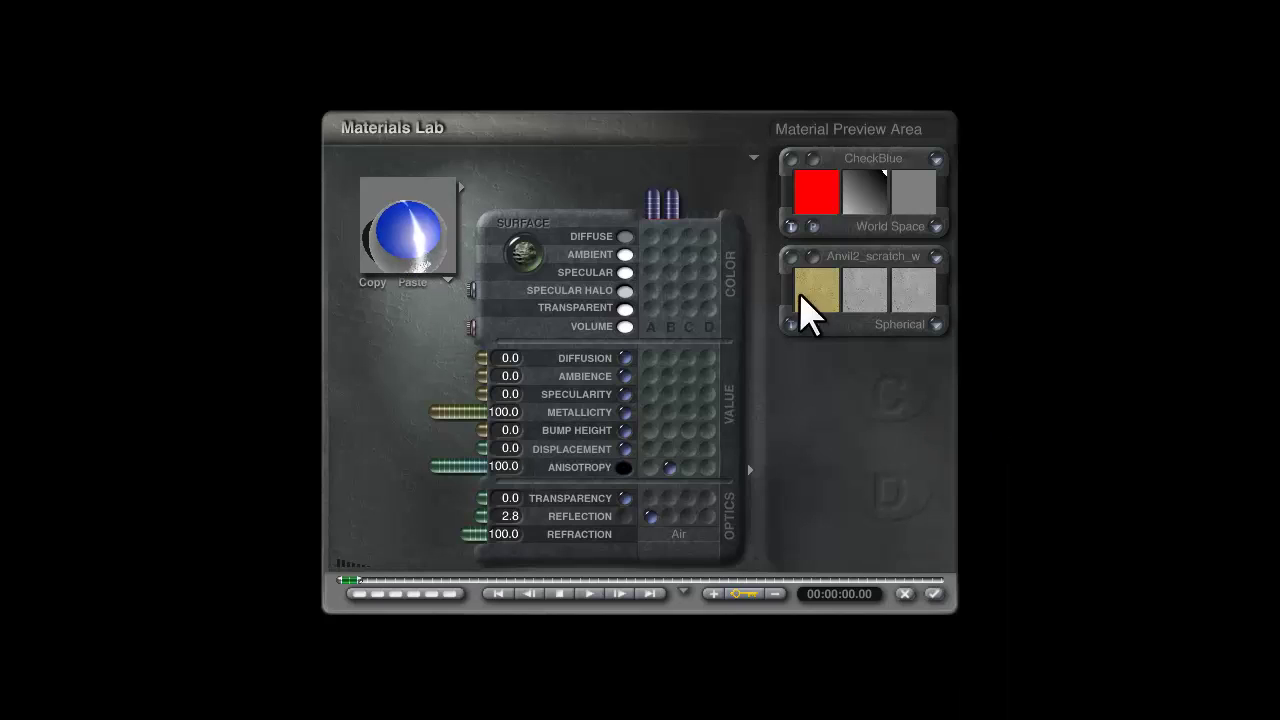
Scale the scratch texture to 17.7 on X, Y and Z
click(790, 256)
click(900, 295)
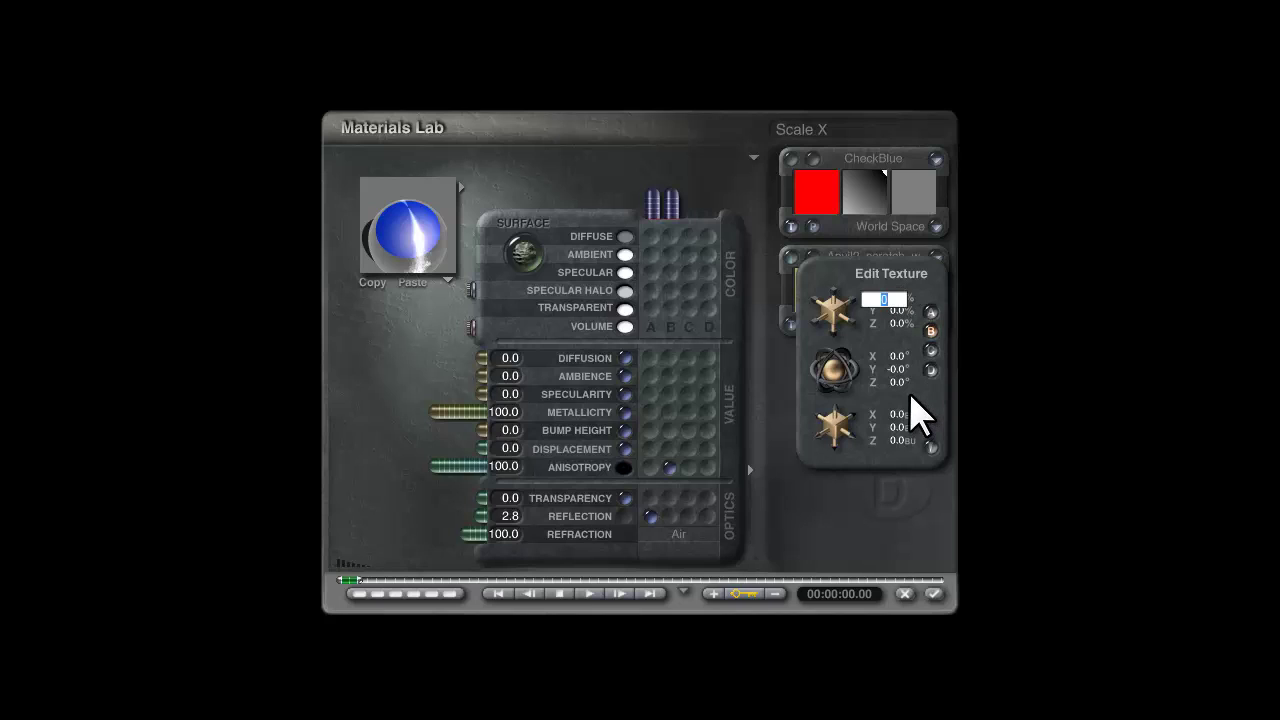
text(5.8)
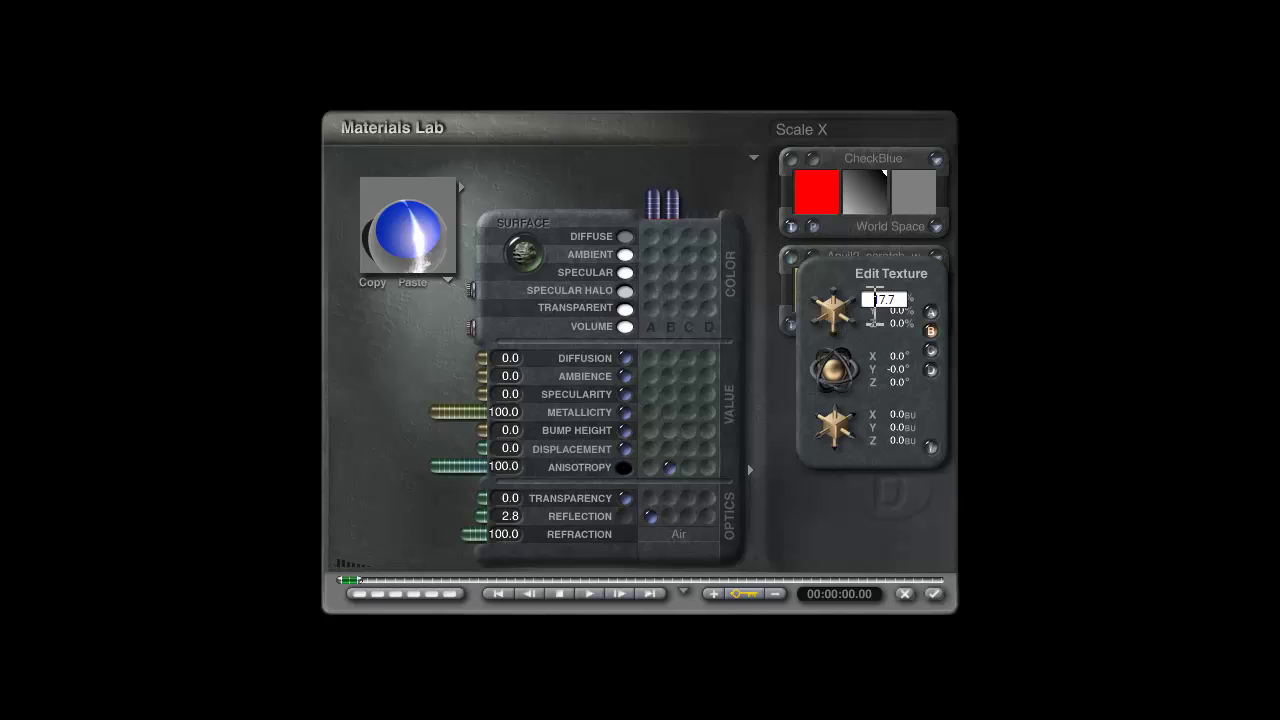
double_click(880, 299)
key(Tab)
text(17.7)
key(Tab)
text(17.7)
key(Return)
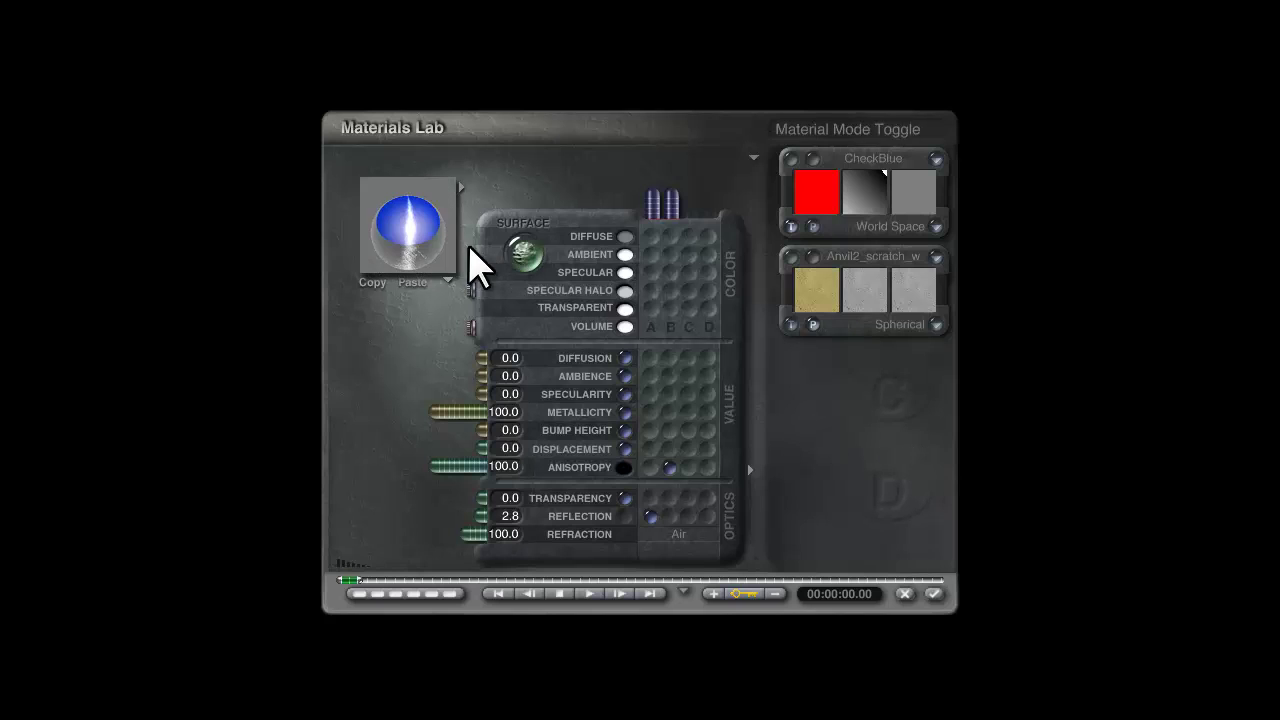
click(434, 240)
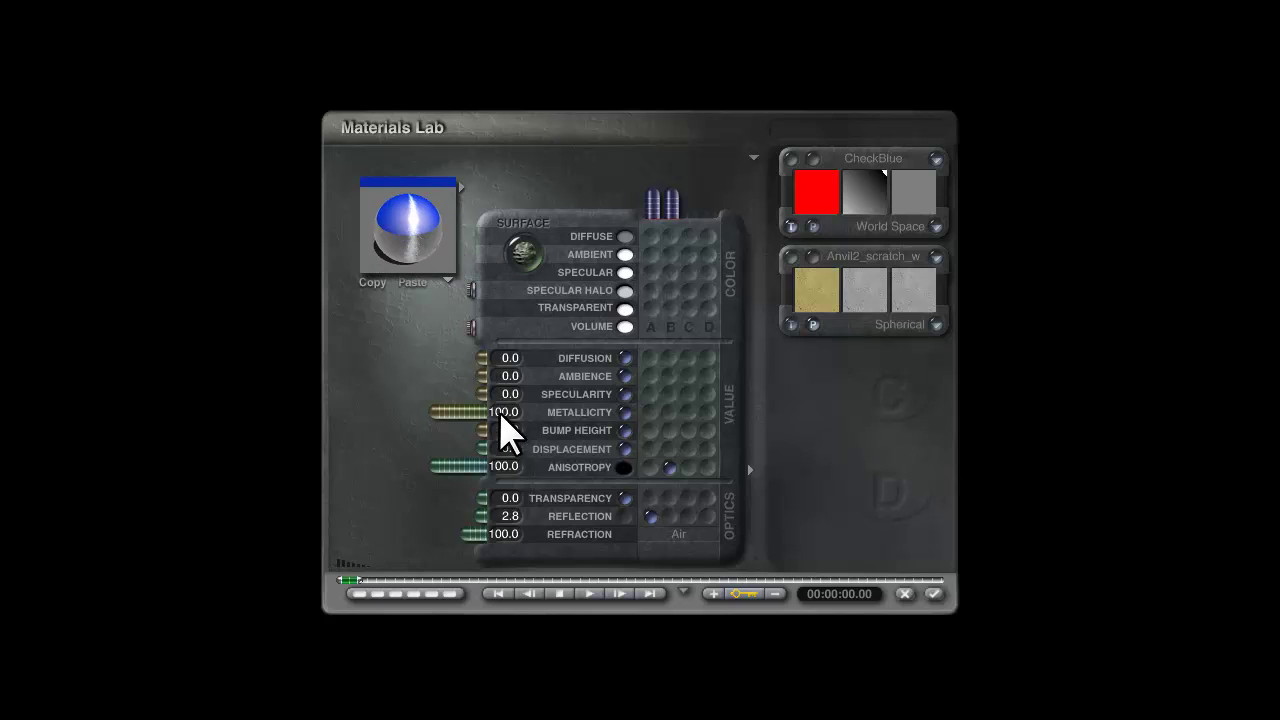
Drive a Bump Height of 4.0 from texture B and apply the material
click(669, 430)
click(515, 435)
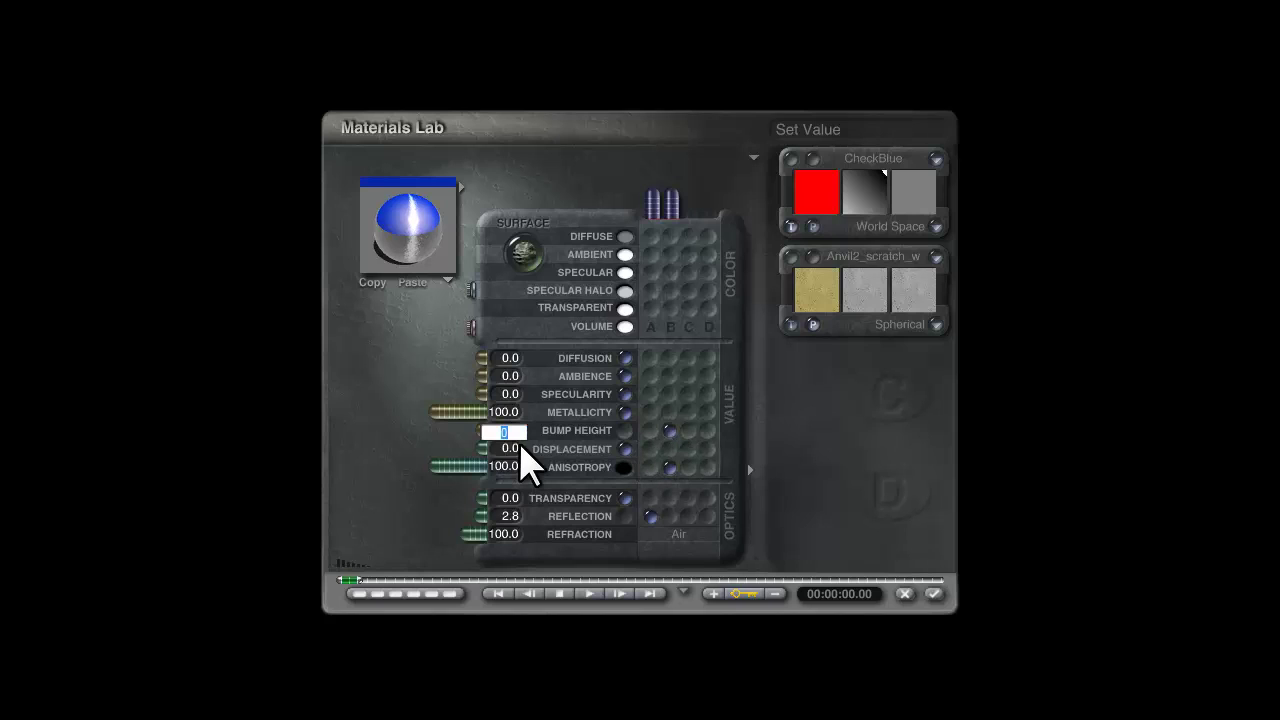
click(428, 228)
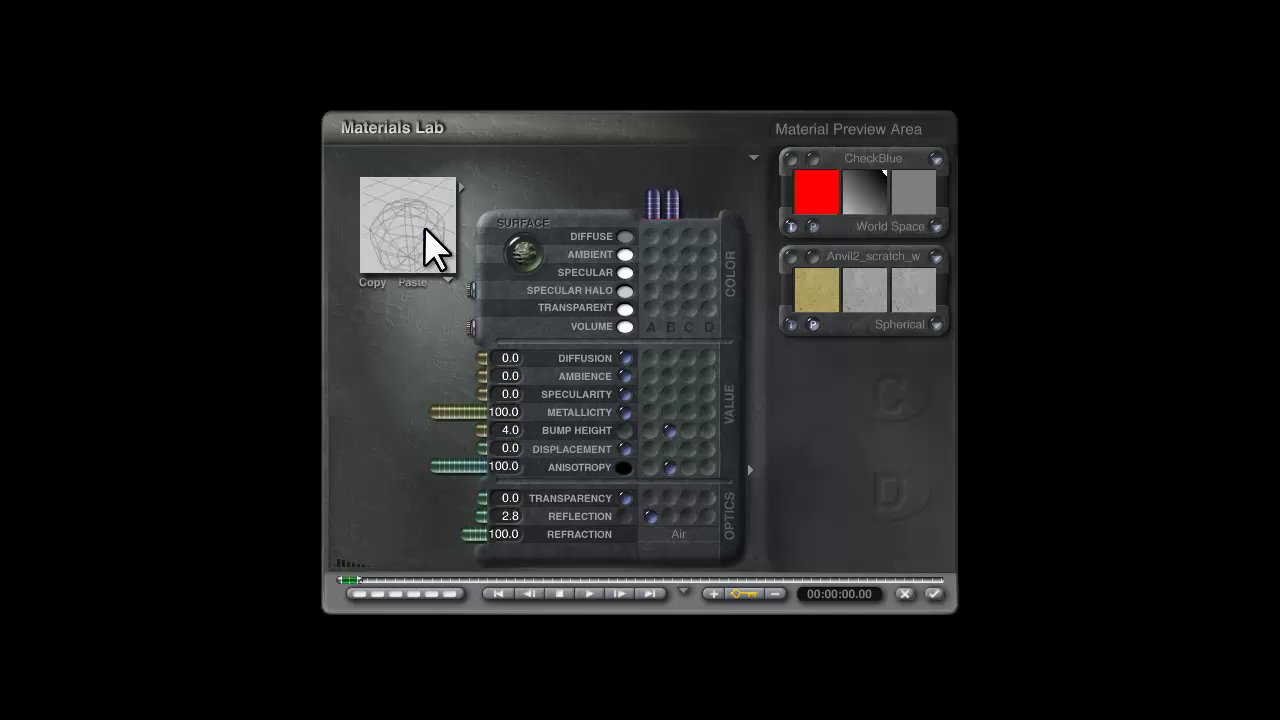
click(933, 594)
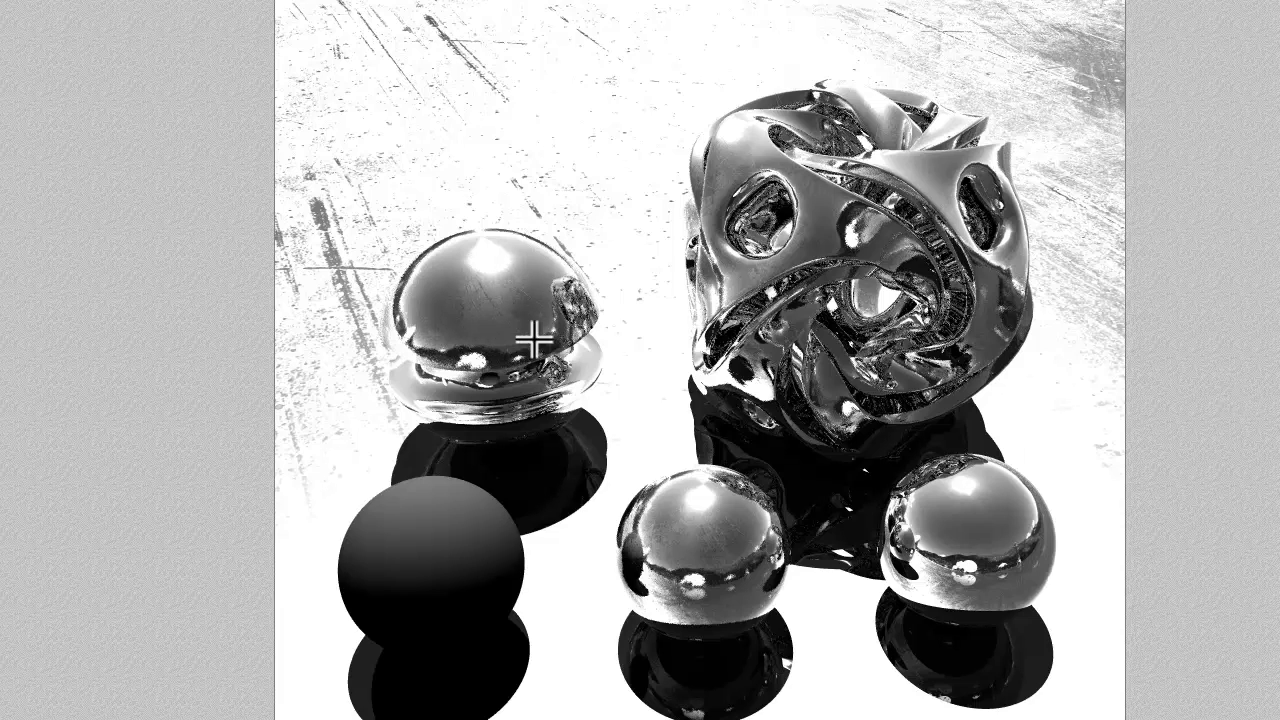
click(760, 345)
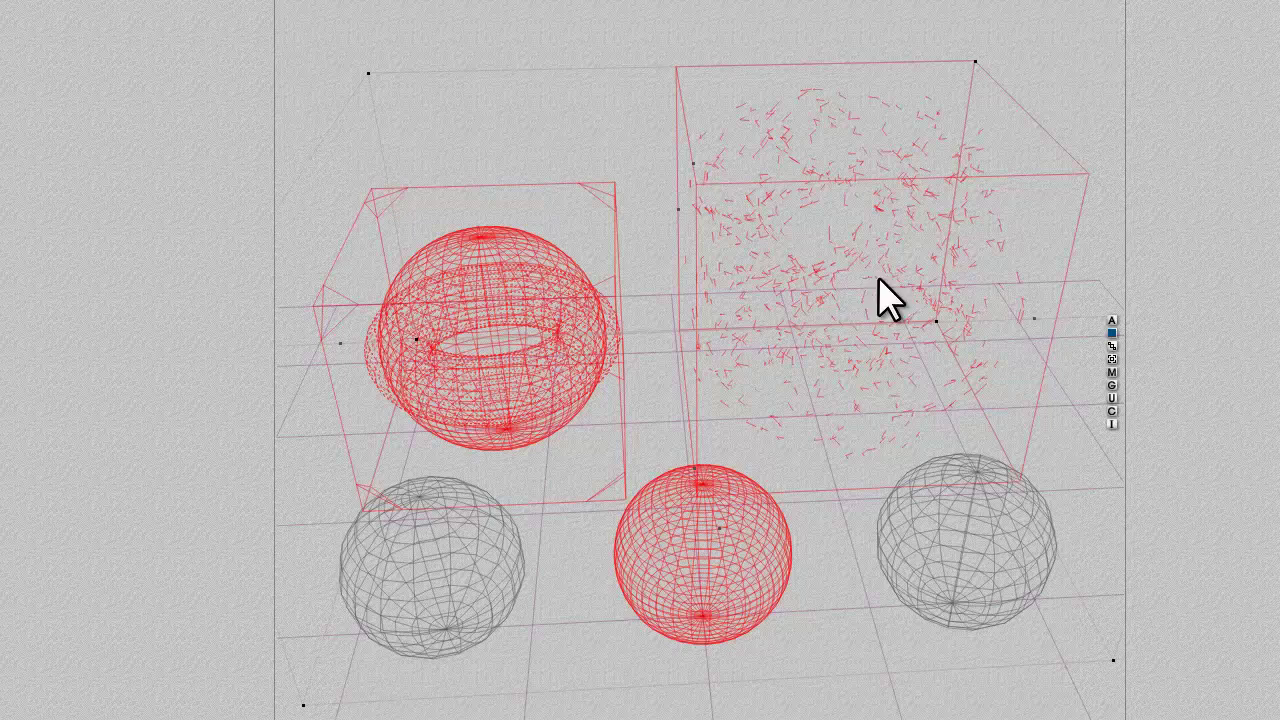
Lighten the metal material's specular halo colour to near-white (L 238) and apply it
click(1112, 374)
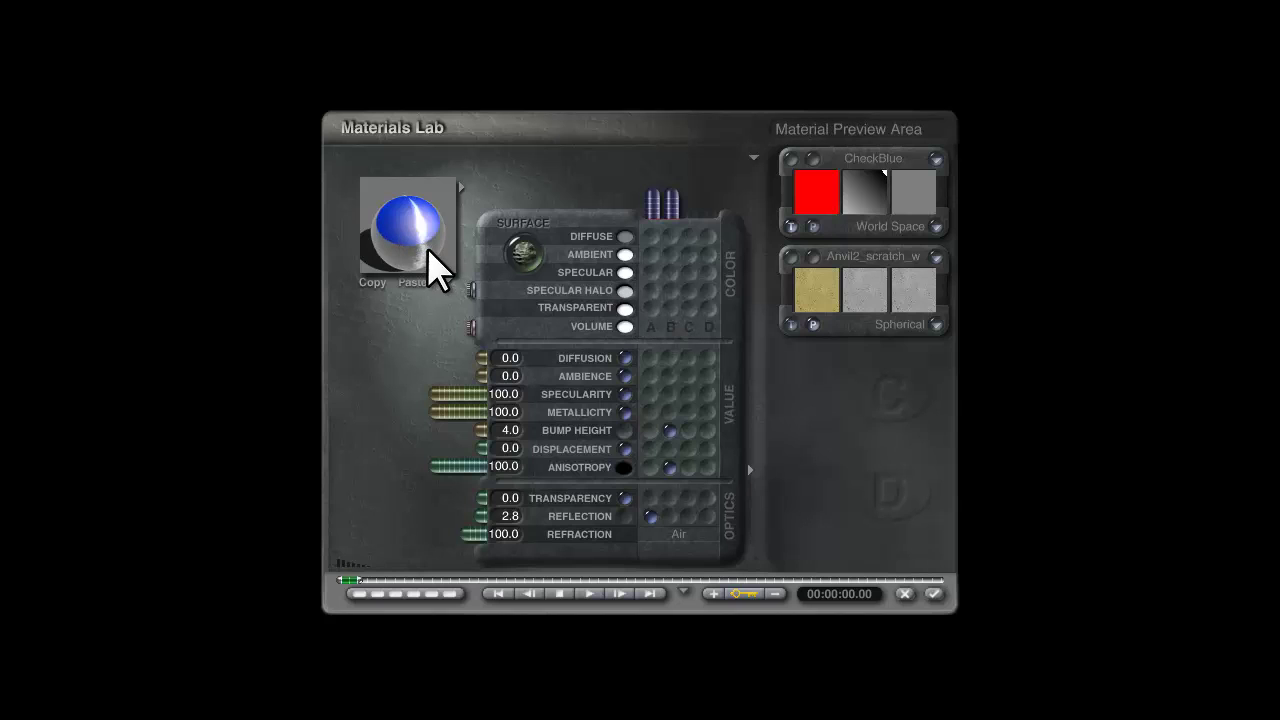
click(625, 291)
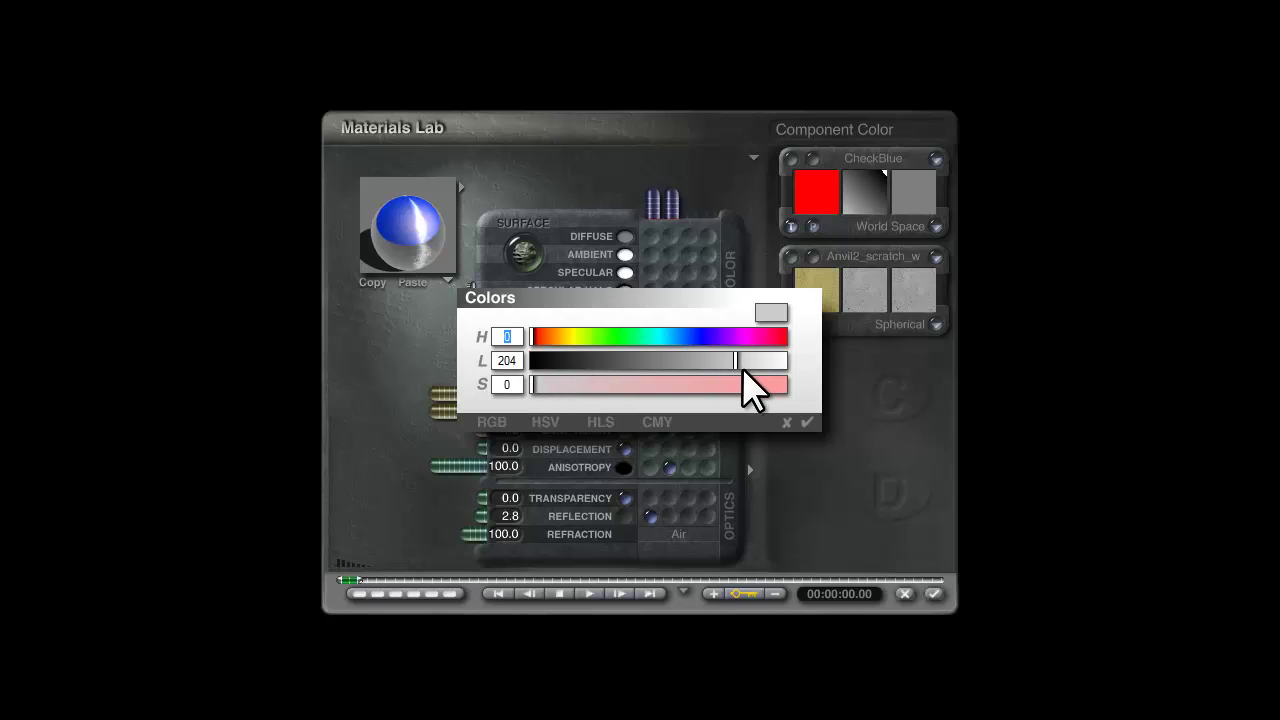
drag(736, 358, 755, 360)
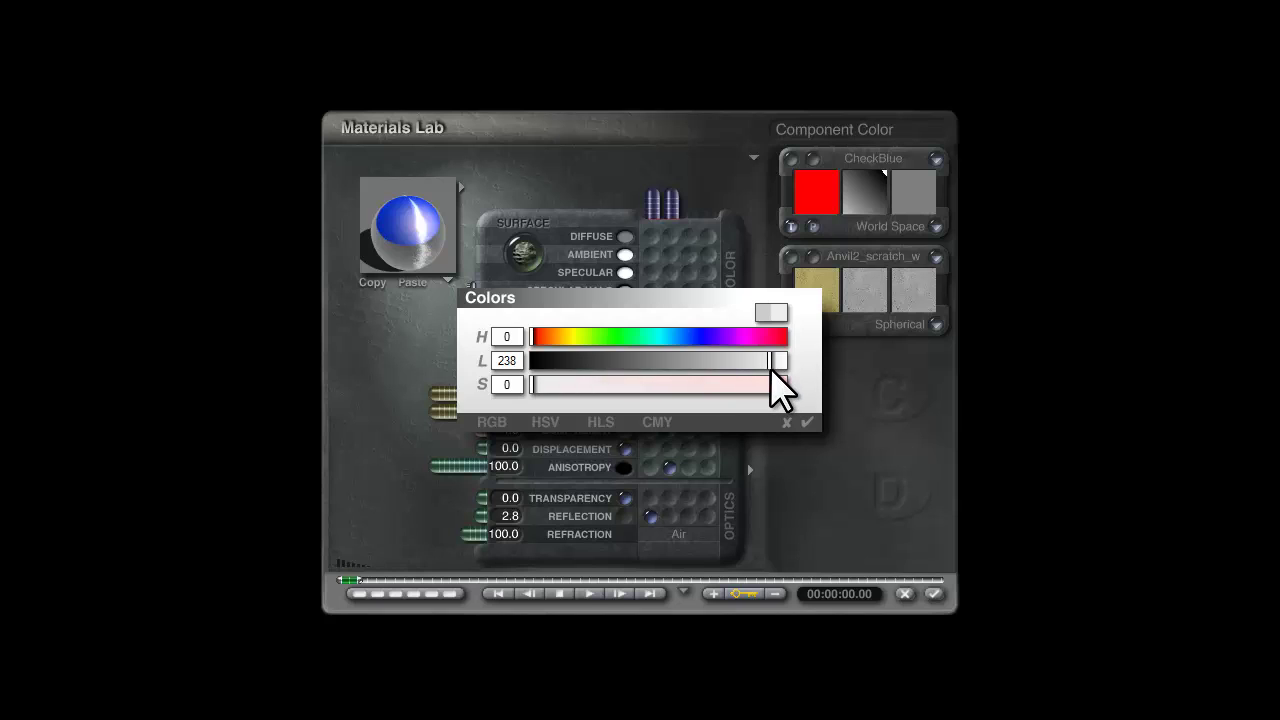
click(807, 422)
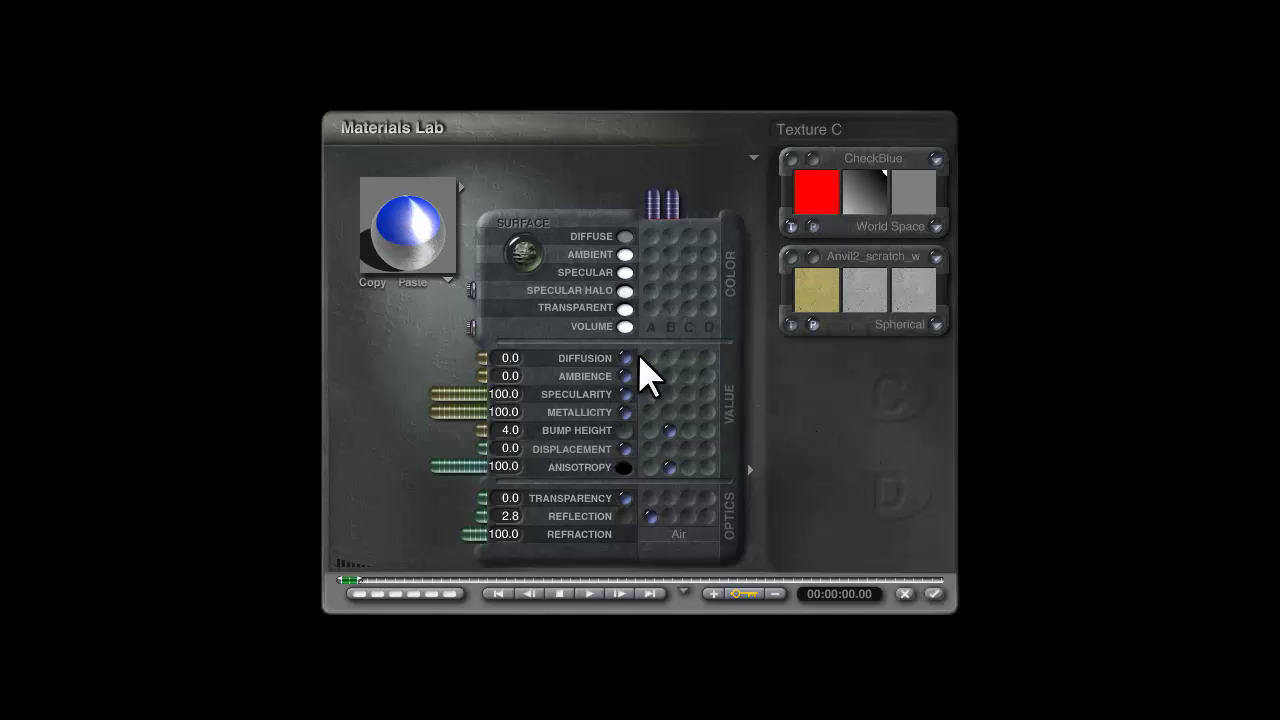
click(934, 594)
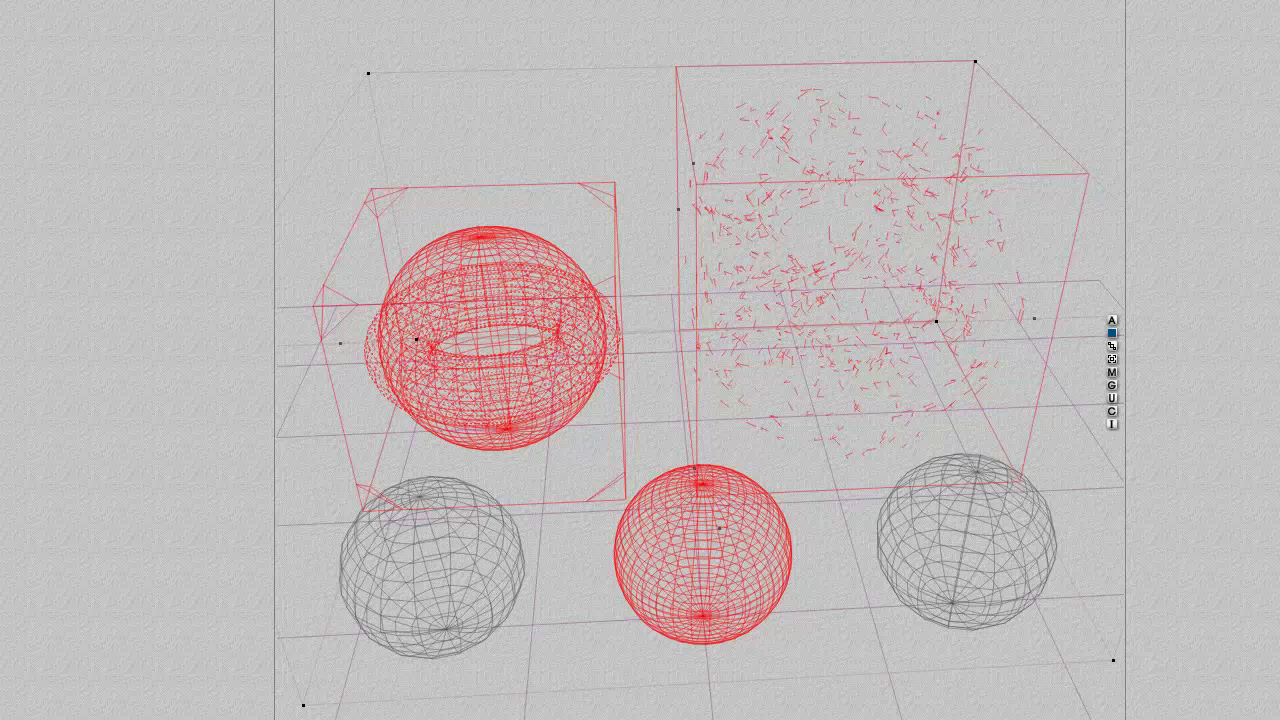
Test-render the chrome scene, then return to the wireframe and reopen the metal material
key(ctrl+r)
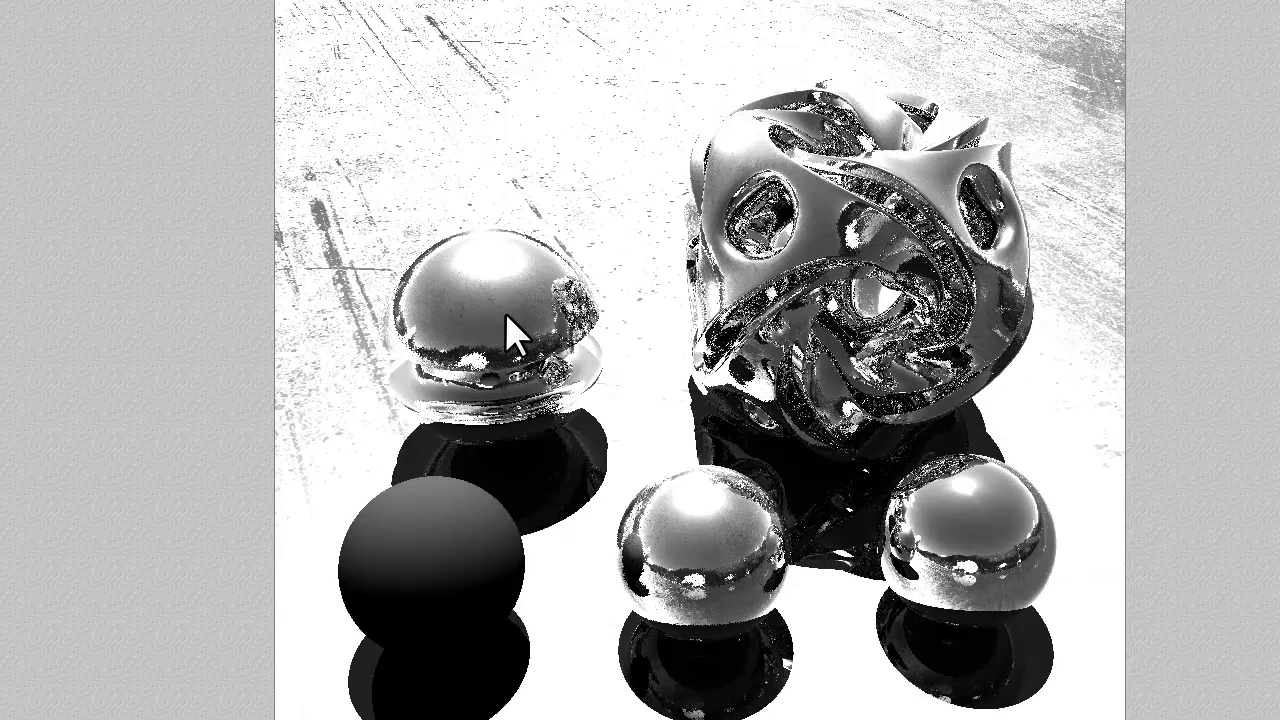
click(778, 317)
click(1124, 392)
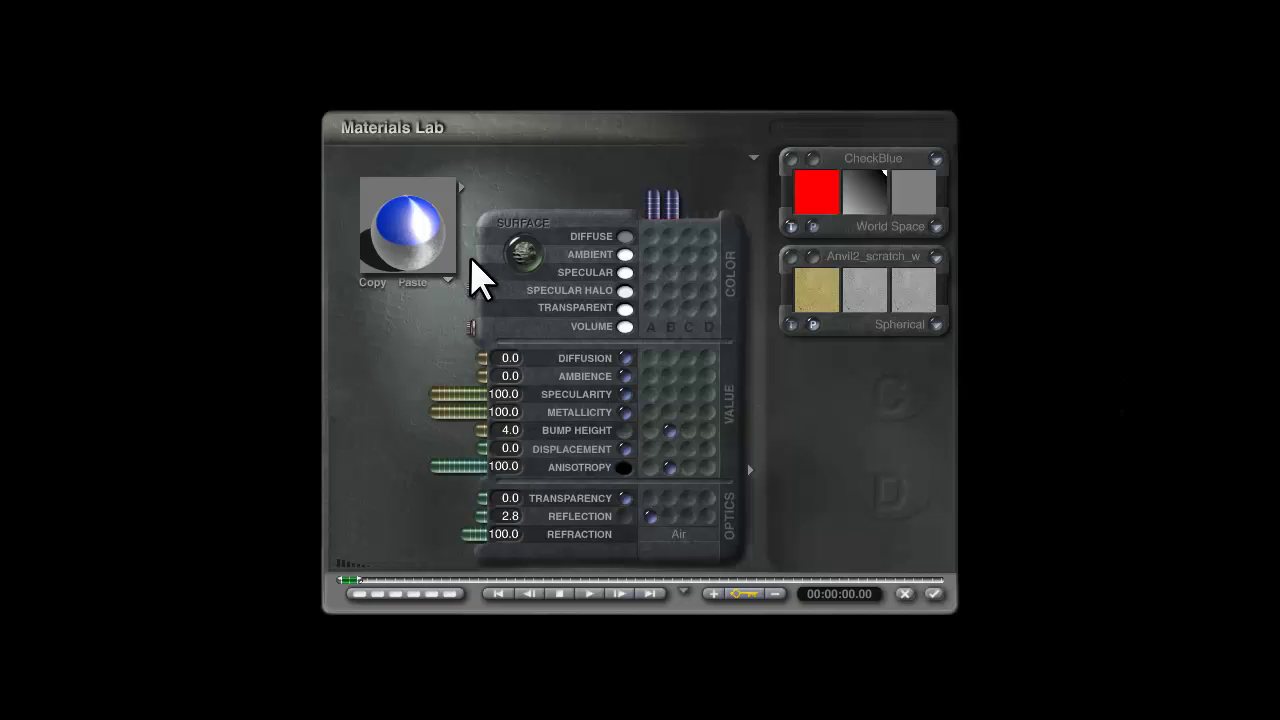
Make the diffuse colour black, set Metallicity to 75, and apply the material
click(623, 236)
click(1134, 177)
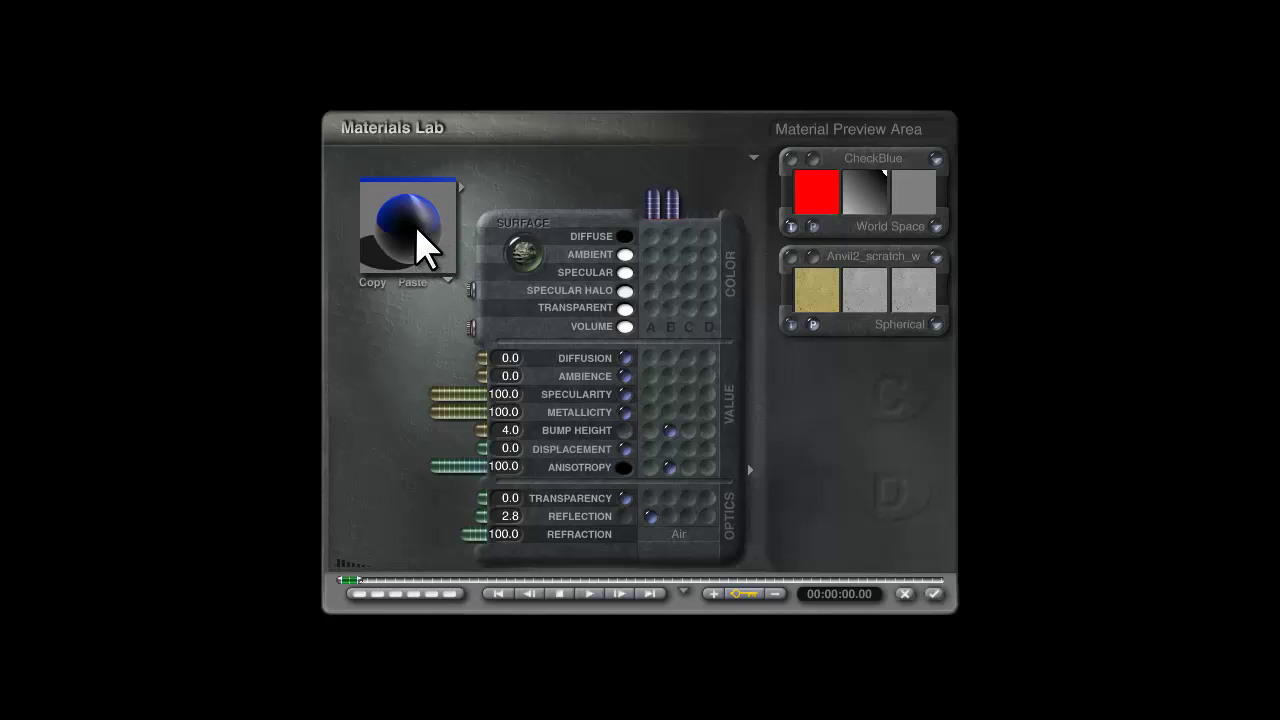
drag(450, 413, 442, 411)
click(508, 412)
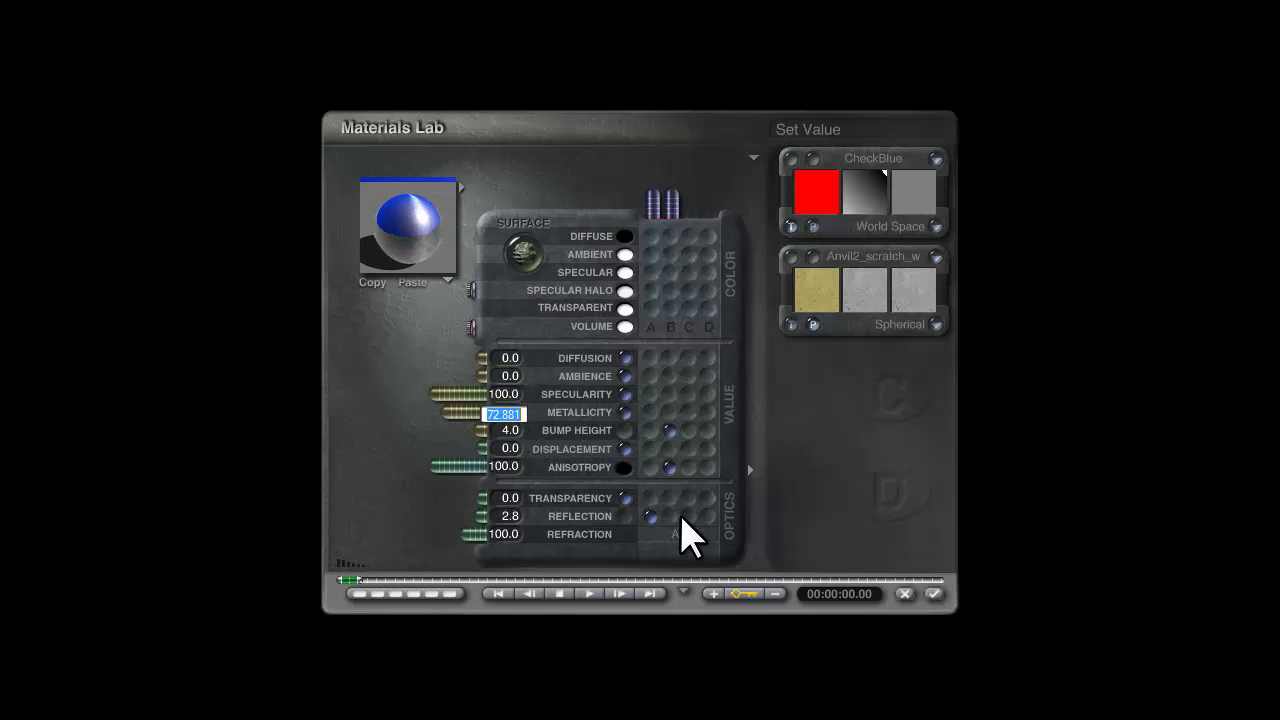
text(75)
key(Return)
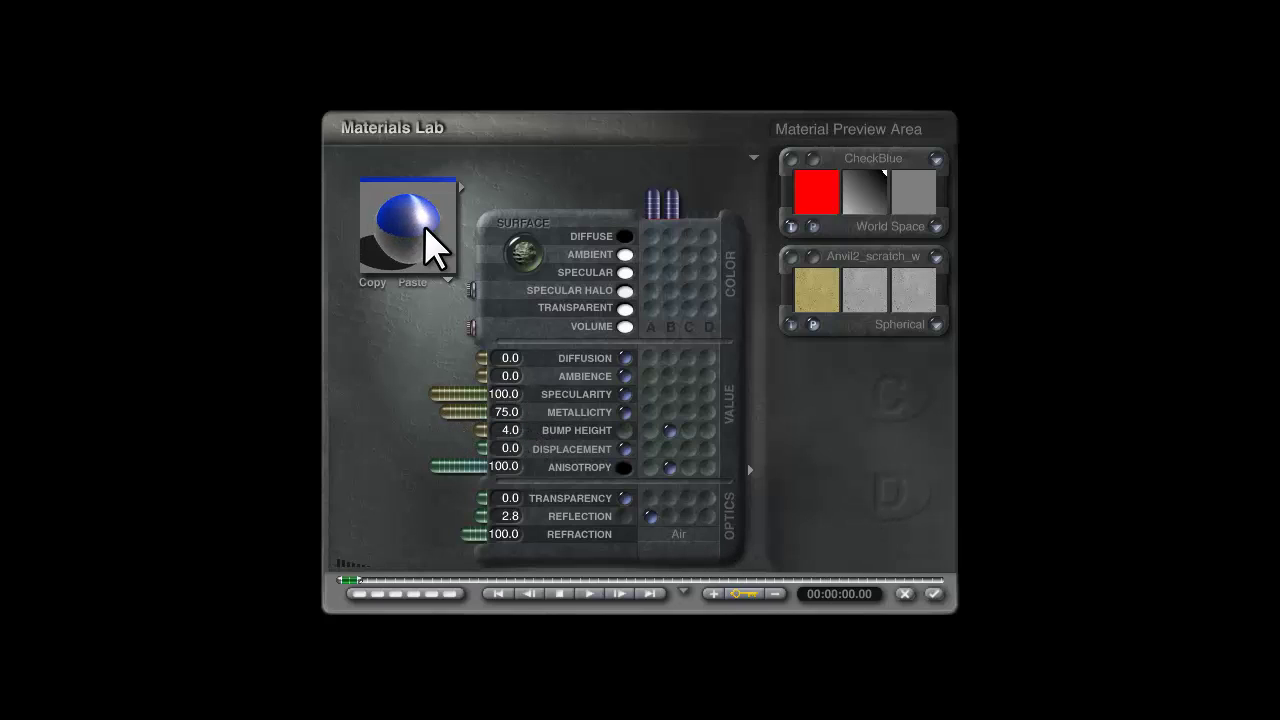
click(934, 595)
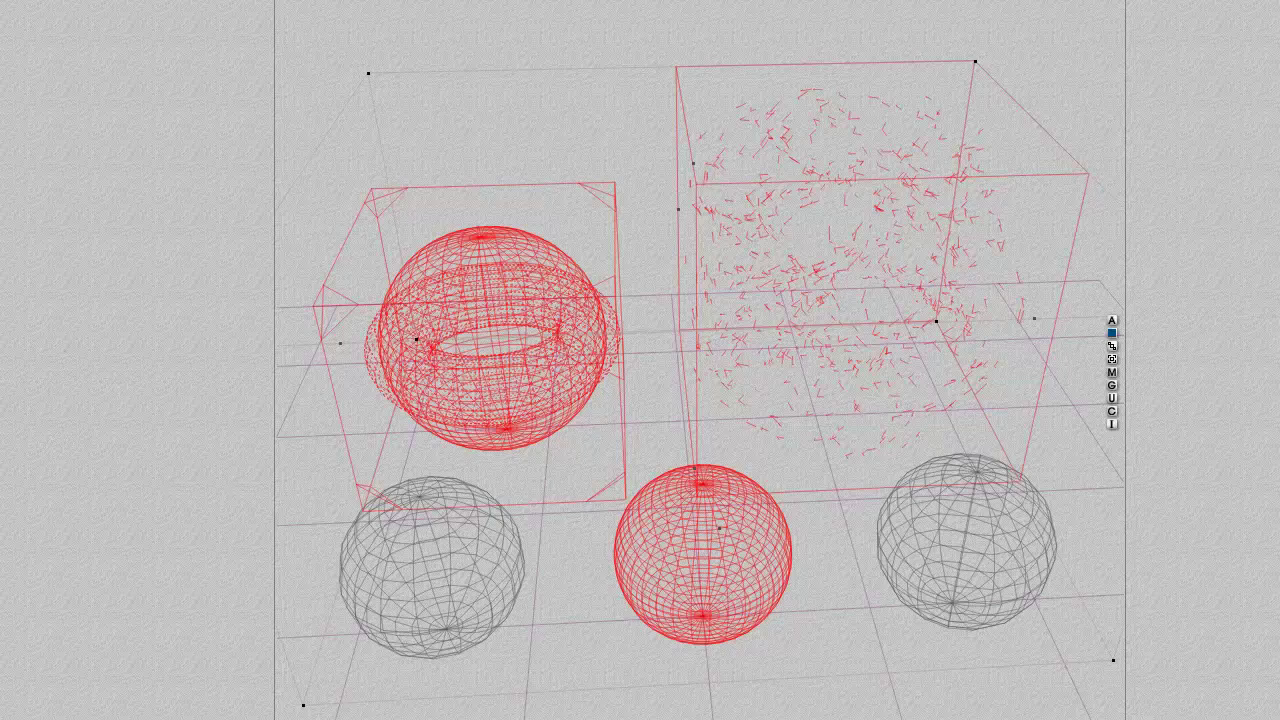
Render the scene with the updated material, then reopen the Materials Lab from the wireframe
key(ctrl+r)
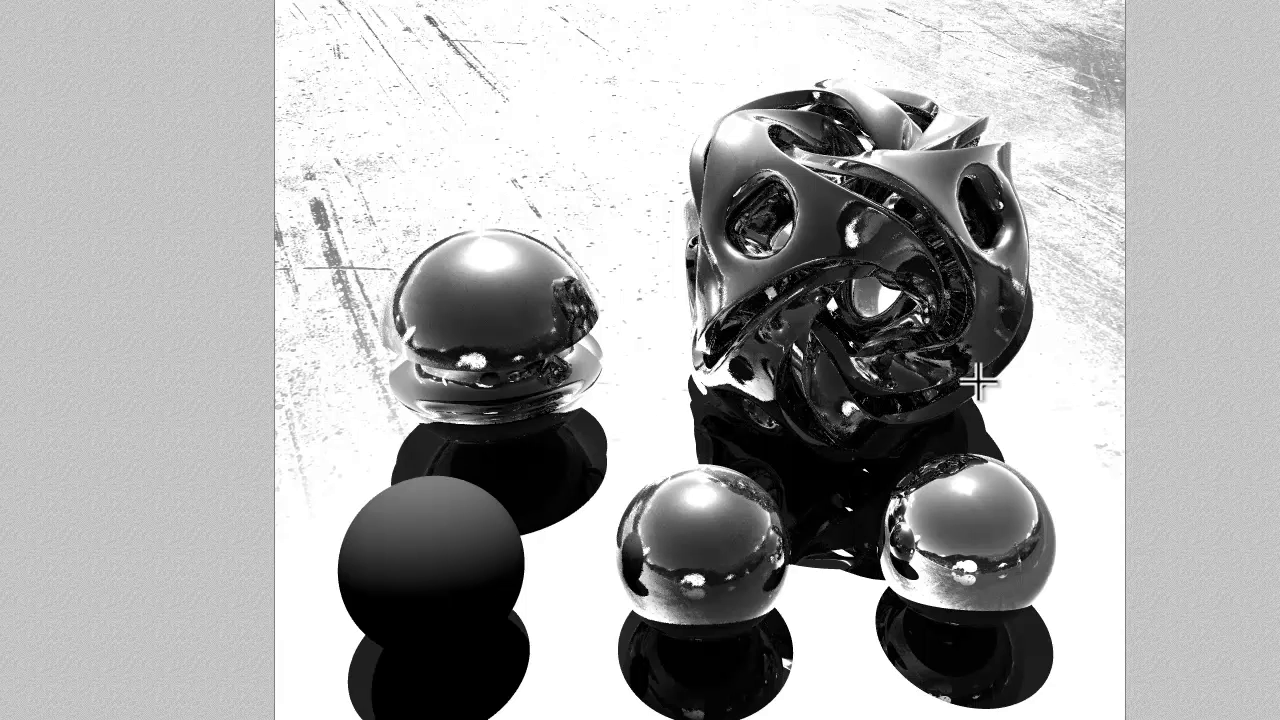
click(1111, 372)
click(1113, 372)
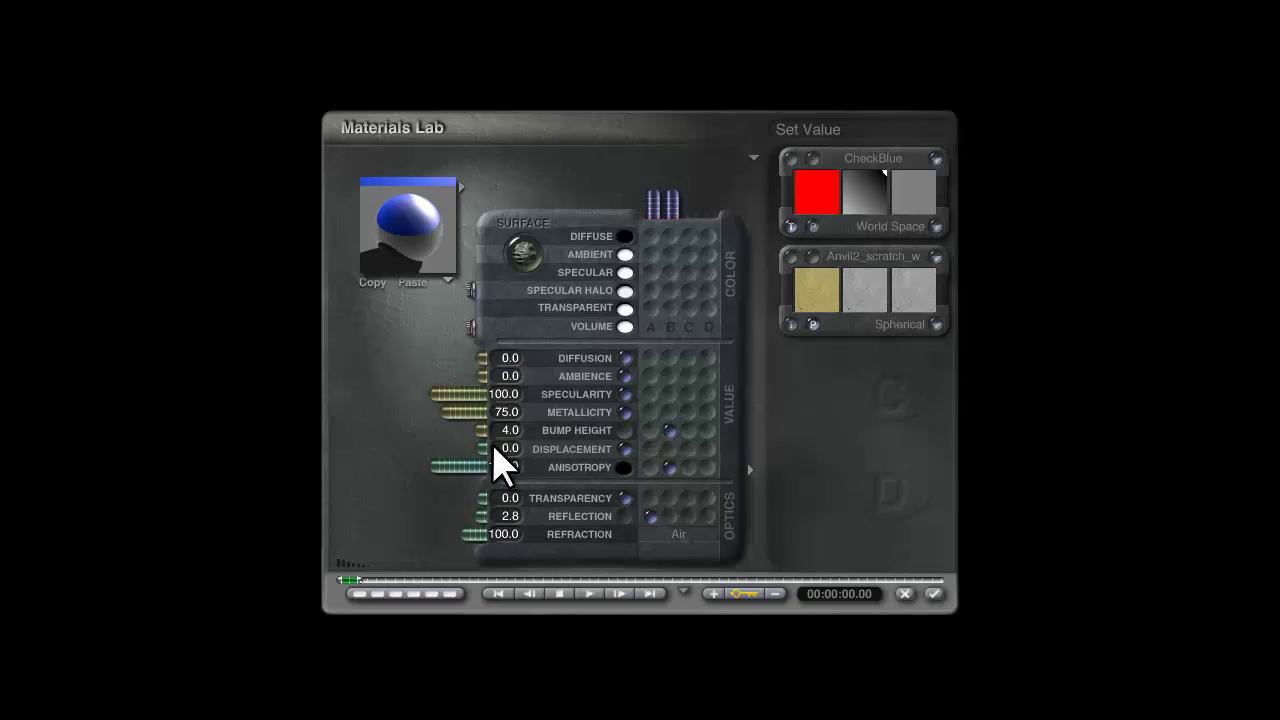
Give the metal material Bump Height 2.0 and Metallicity 70.0, apply it, and re-render the scene
click(510, 430)
text(2)
key(Return)
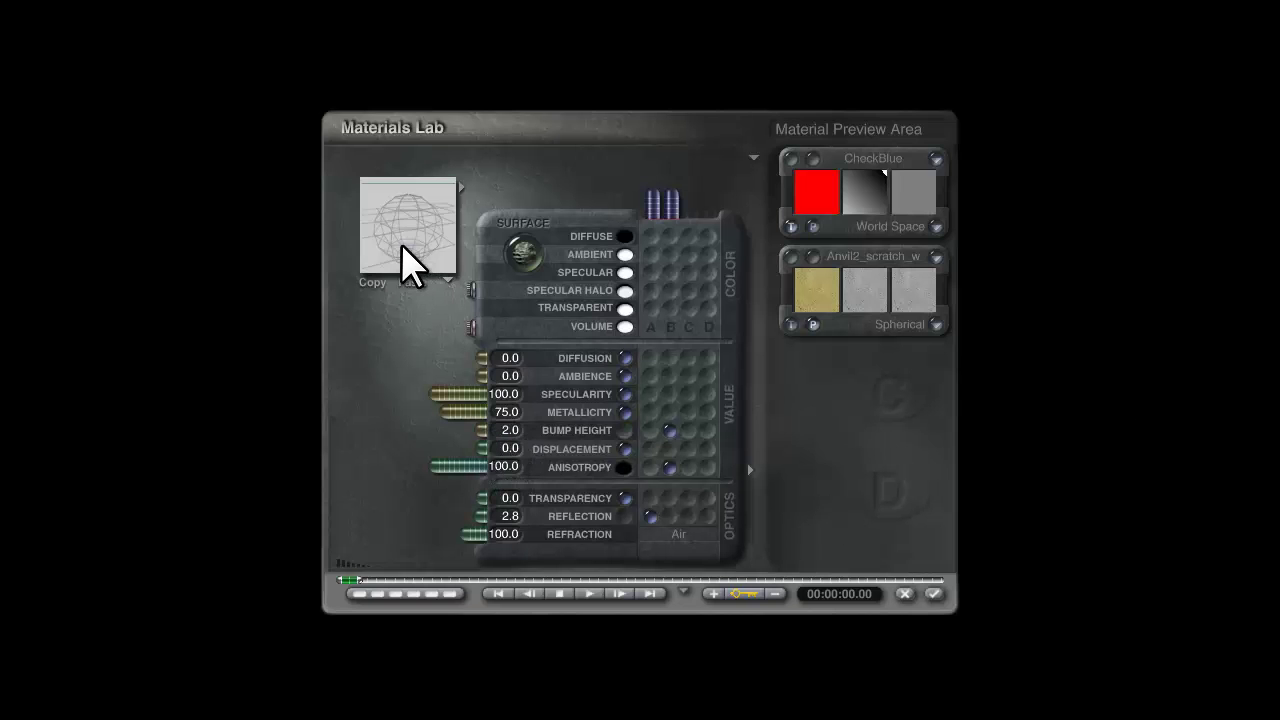
click(505, 412)
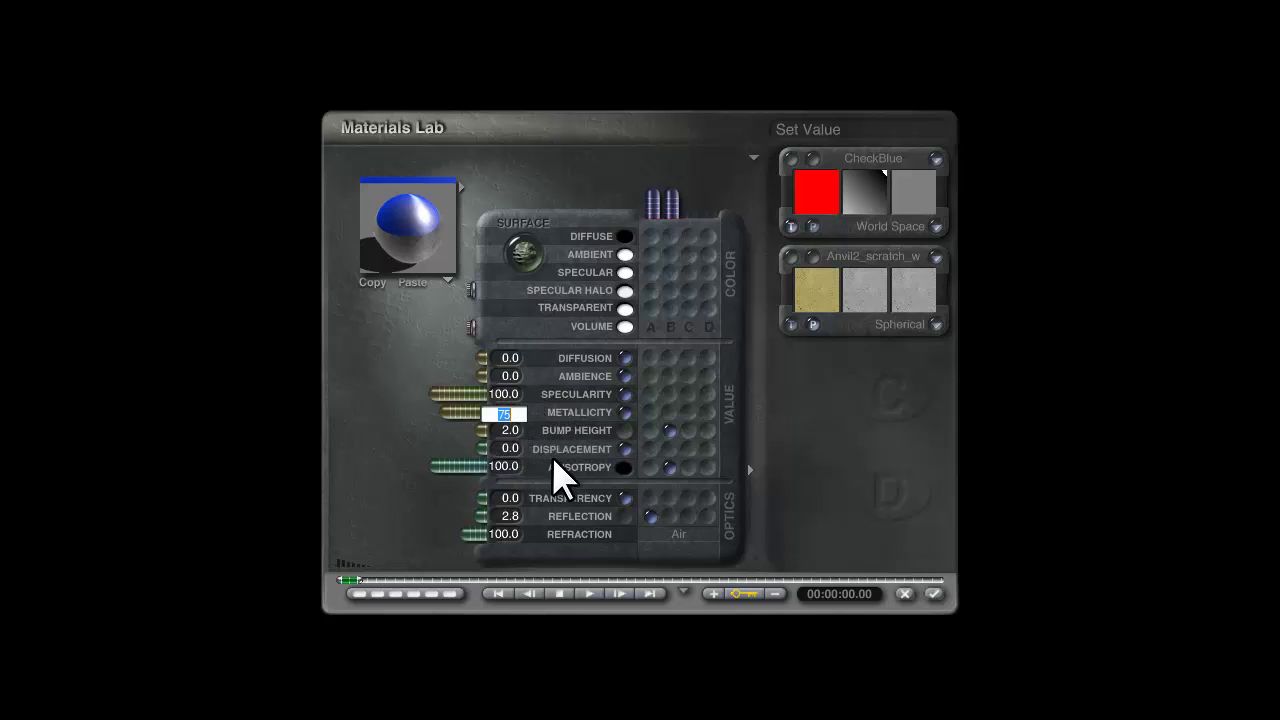
text(80)
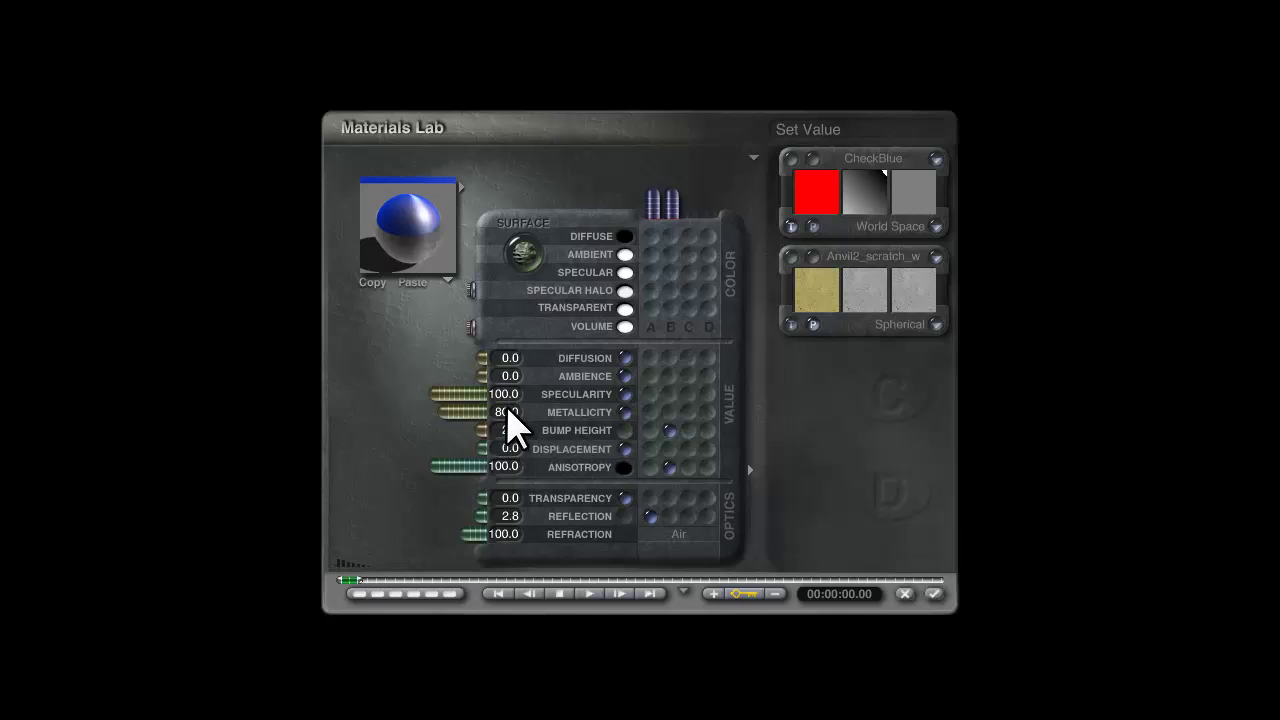
text(70)
key(Return)
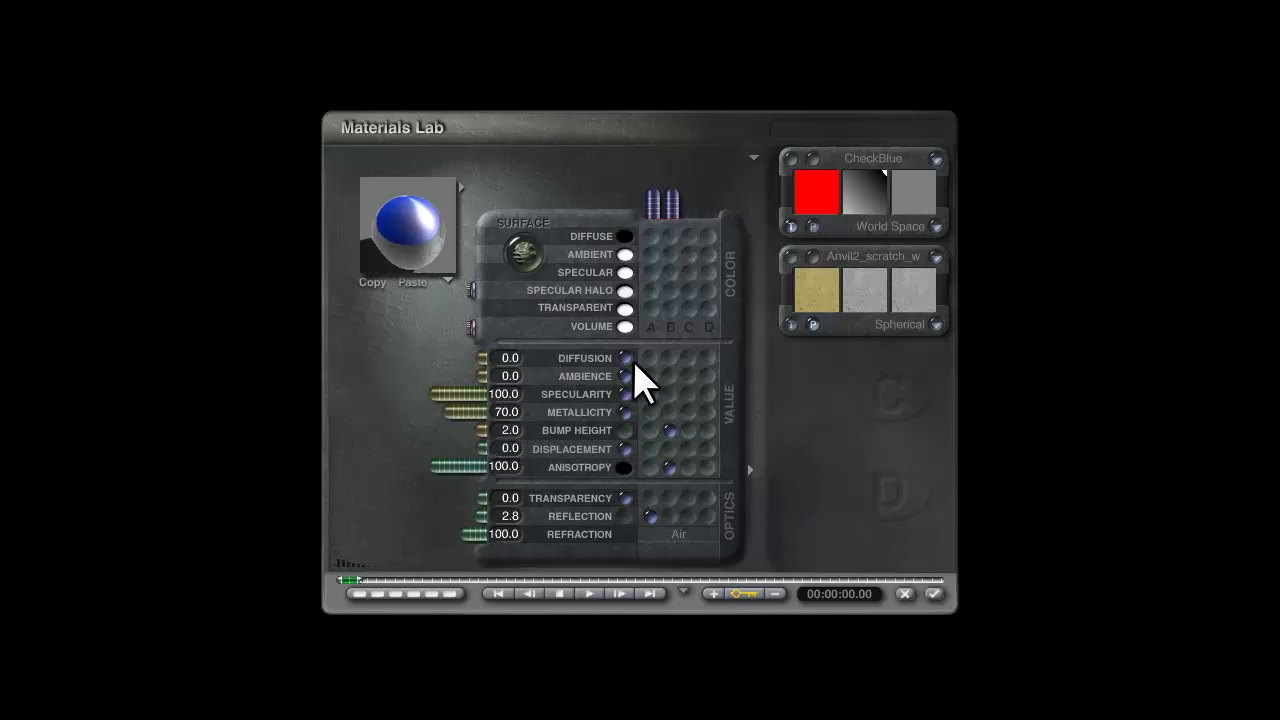
click(933, 594)
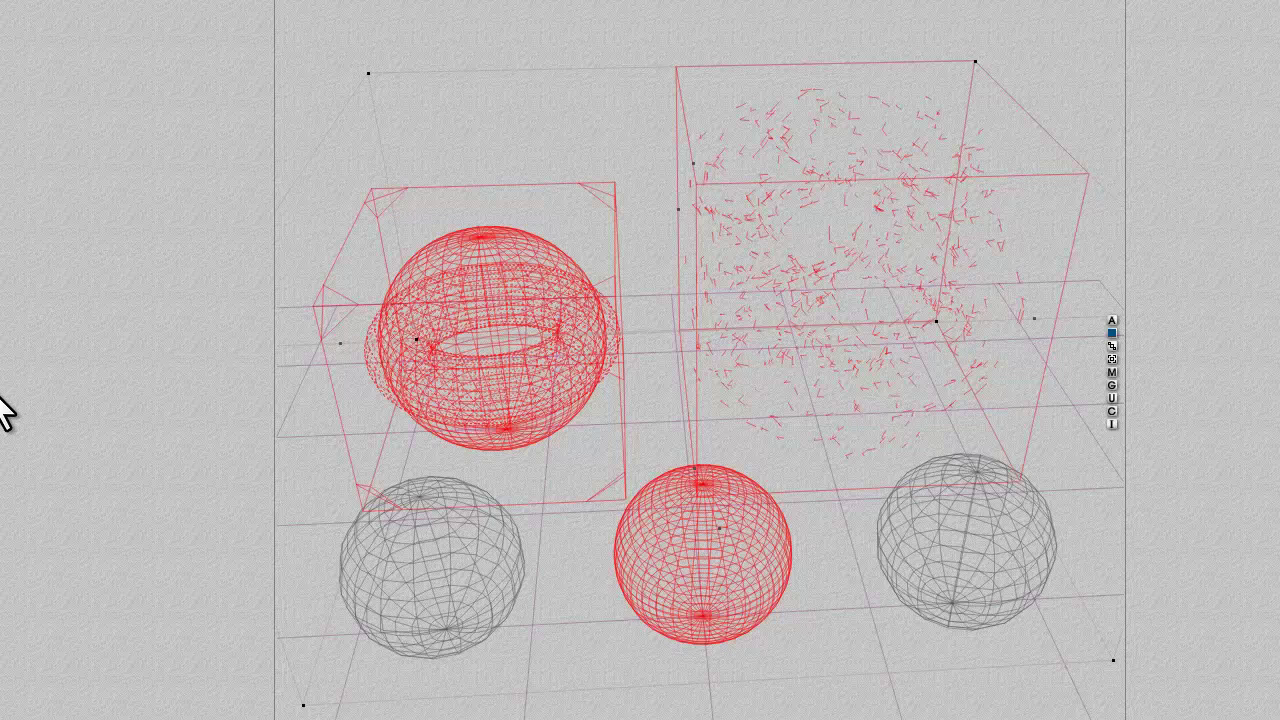
key(ctrl+r)
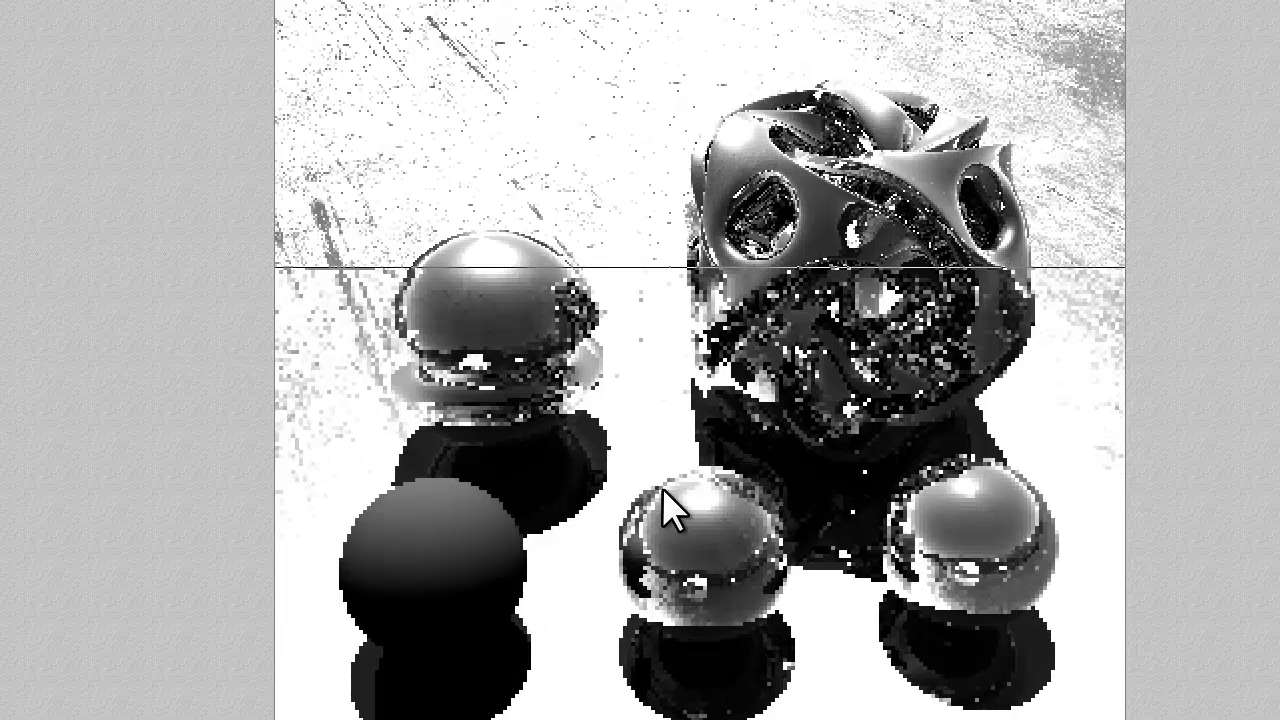